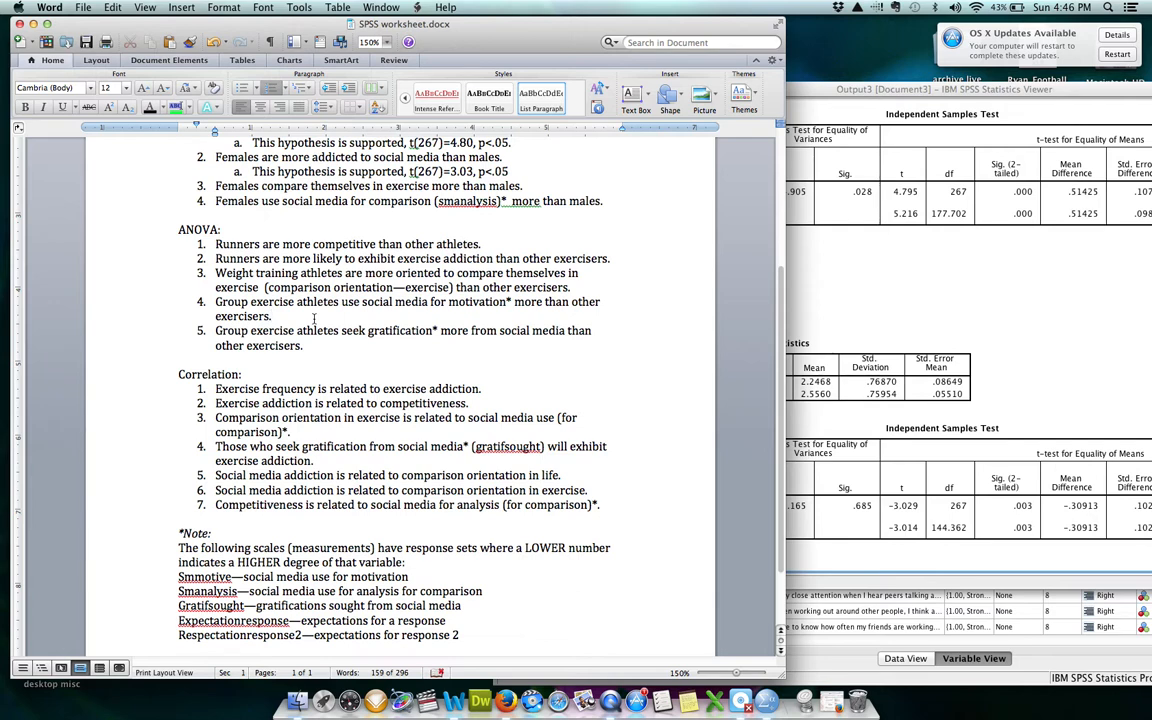
# Review the T-test and ANOVA hypotheses in the SPSS worksheet document.
pyautogui.scroll(5, 314, 318)
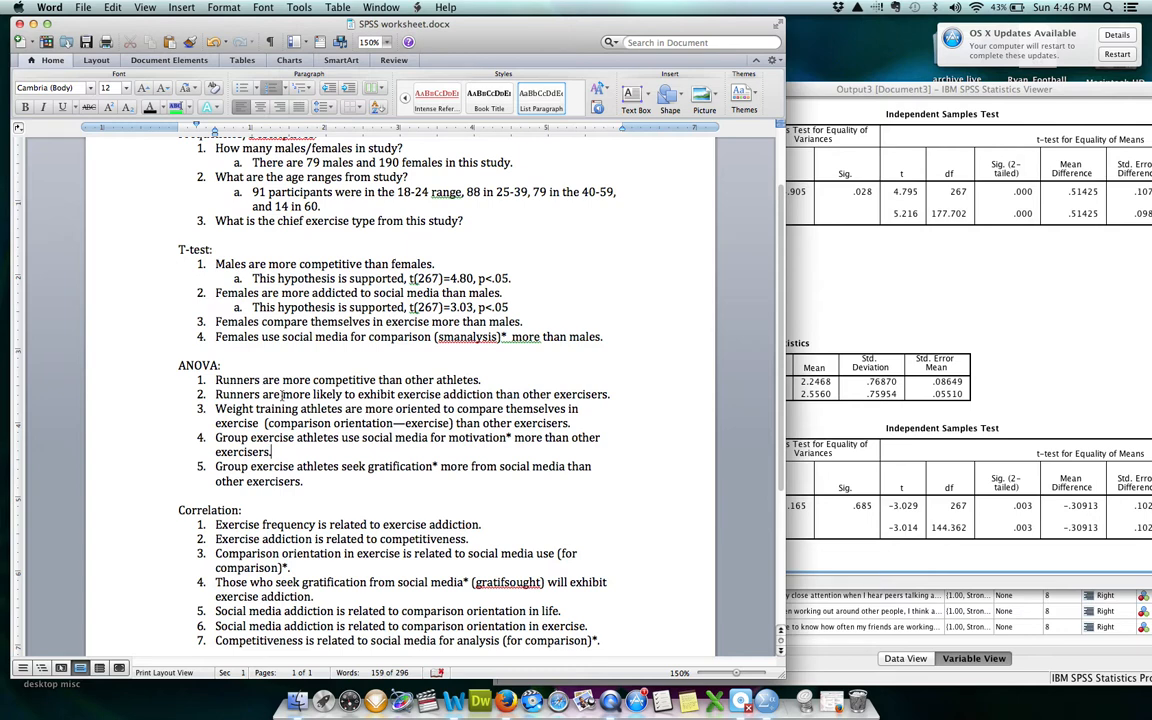
pyautogui.scroll(2, 336, 354)
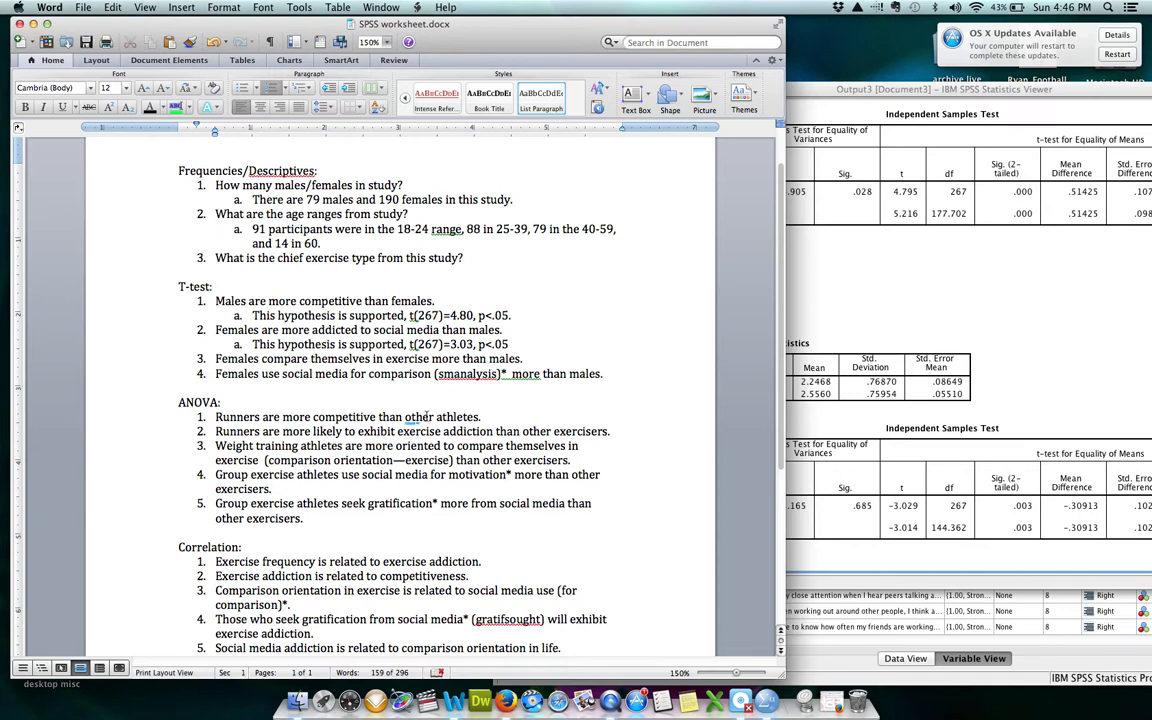
pyautogui.scroll(-3, 437, 451)
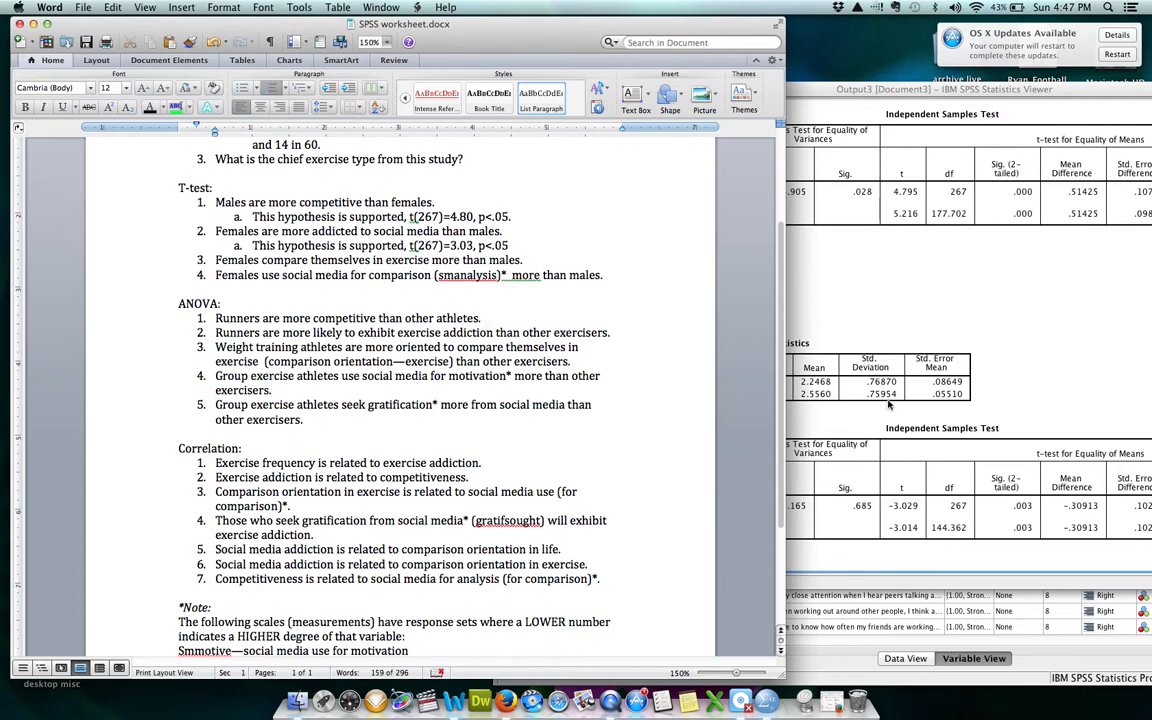
# Switch to the SPSS Data Editor showing May20 data.sav and reposition its window so the whole variable list is accessible.
pyautogui.click(1015, 368)
pyautogui.click(1018, 611)
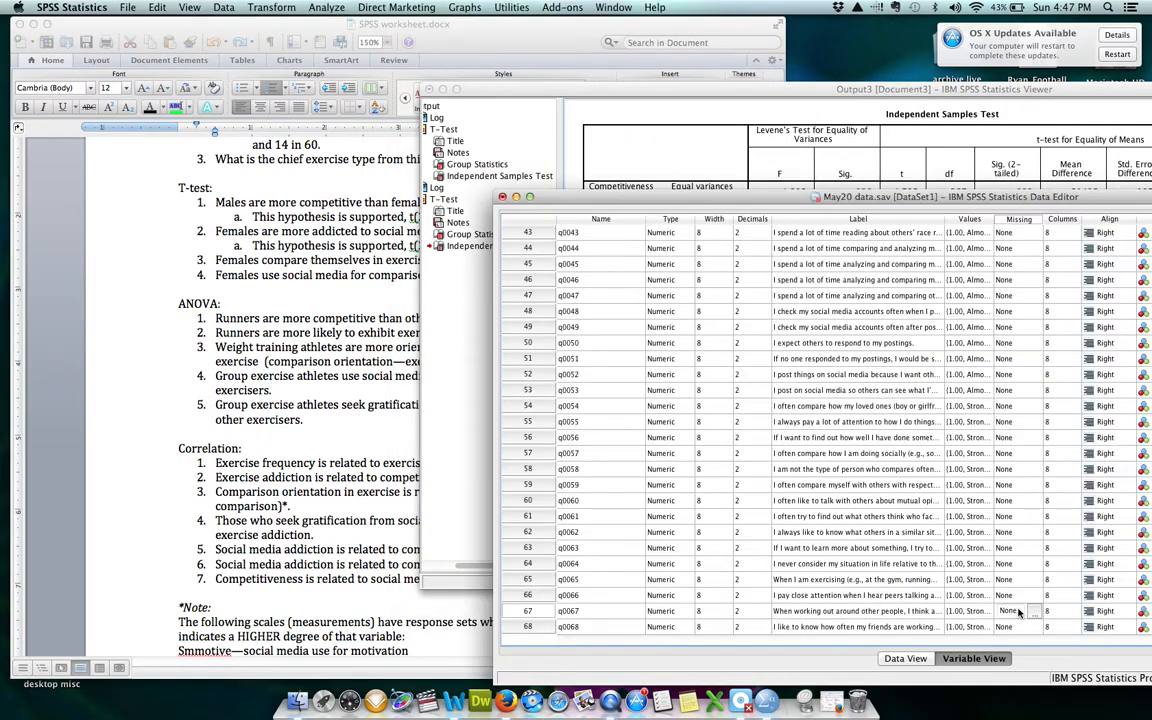
pyautogui.moveTo(915, 200); pyautogui.dragTo(688, 26)
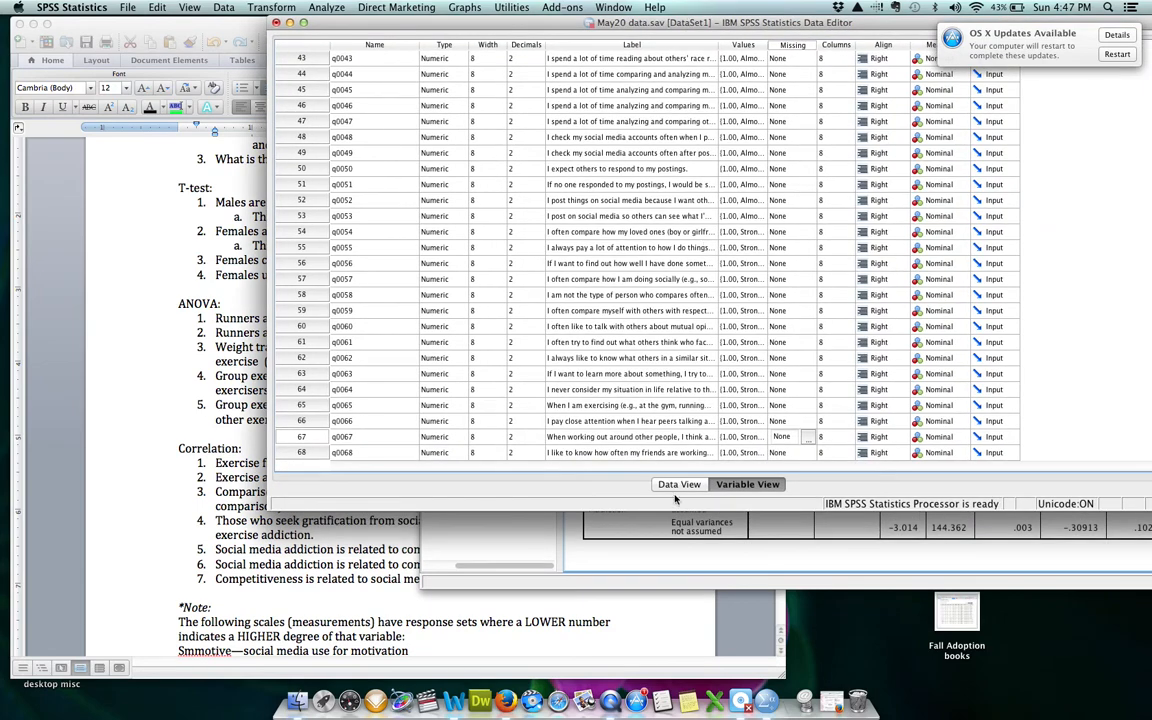
pyautogui.moveTo(573, 23); pyautogui.dragTo(558, 50)
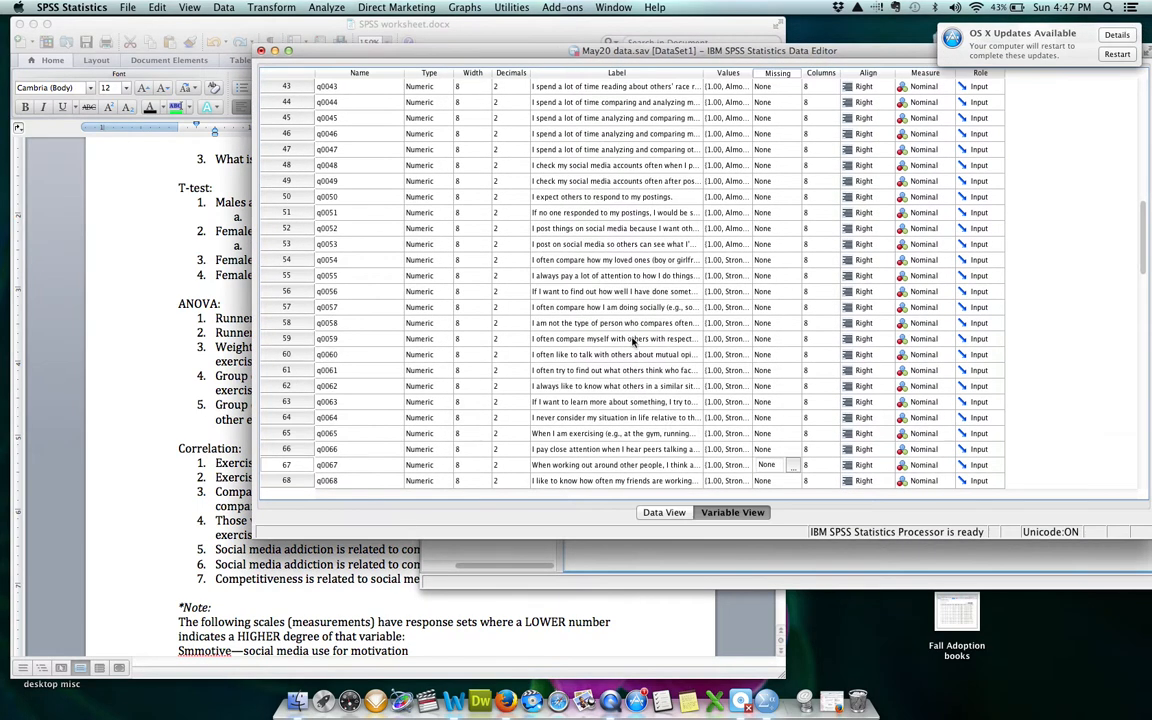
# Examine the value labels of the typeexercise variable against the ANOVA hypotheses in the Word worksheet.
pyautogui.scroll(-10, 585, 378)
pyautogui.scroll(6, 644, 416)
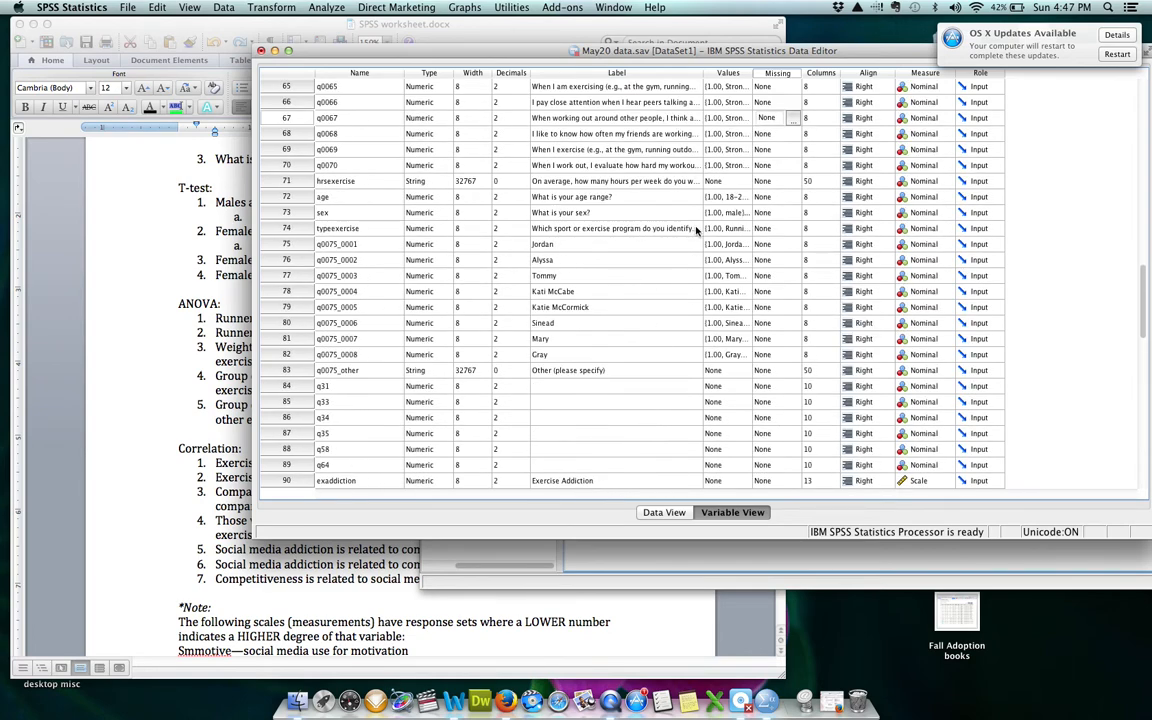
pyautogui.click(746, 228)
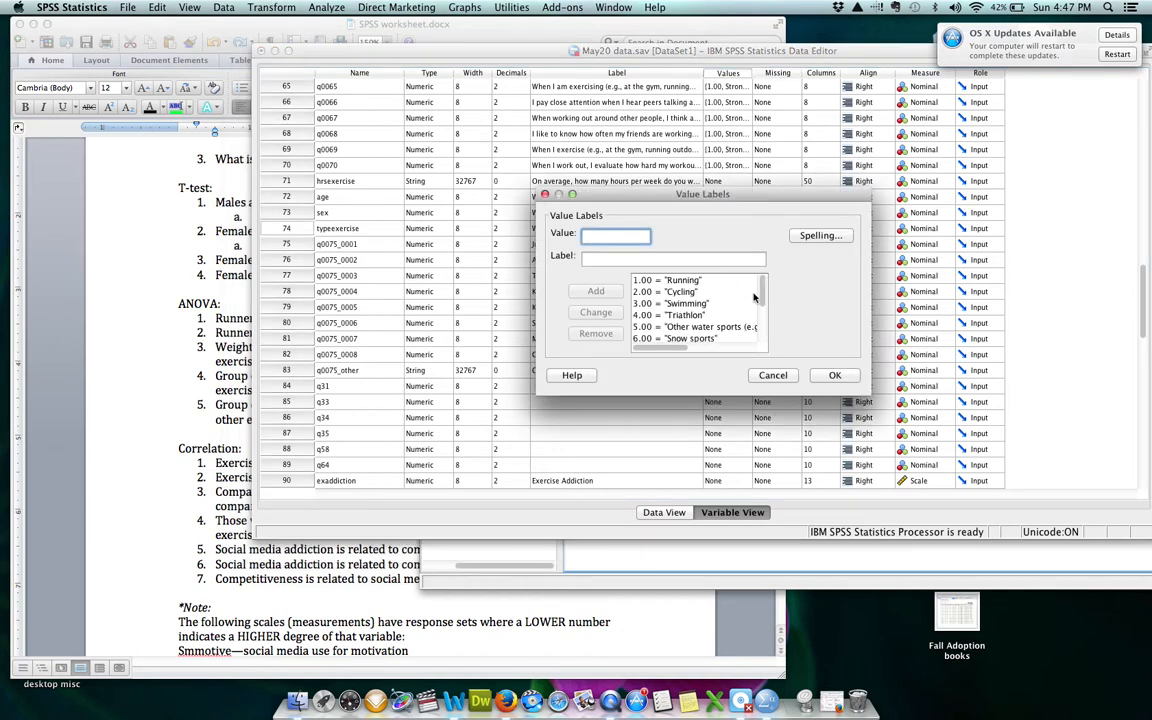
pyautogui.scroll(-3, 745, 322)
pyautogui.moveTo(763, 327)
pyautogui.mouseDown()
pyautogui.moveTo(763, 317)
pyautogui.moveTo(765, 327)
pyautogui.mouseUp()
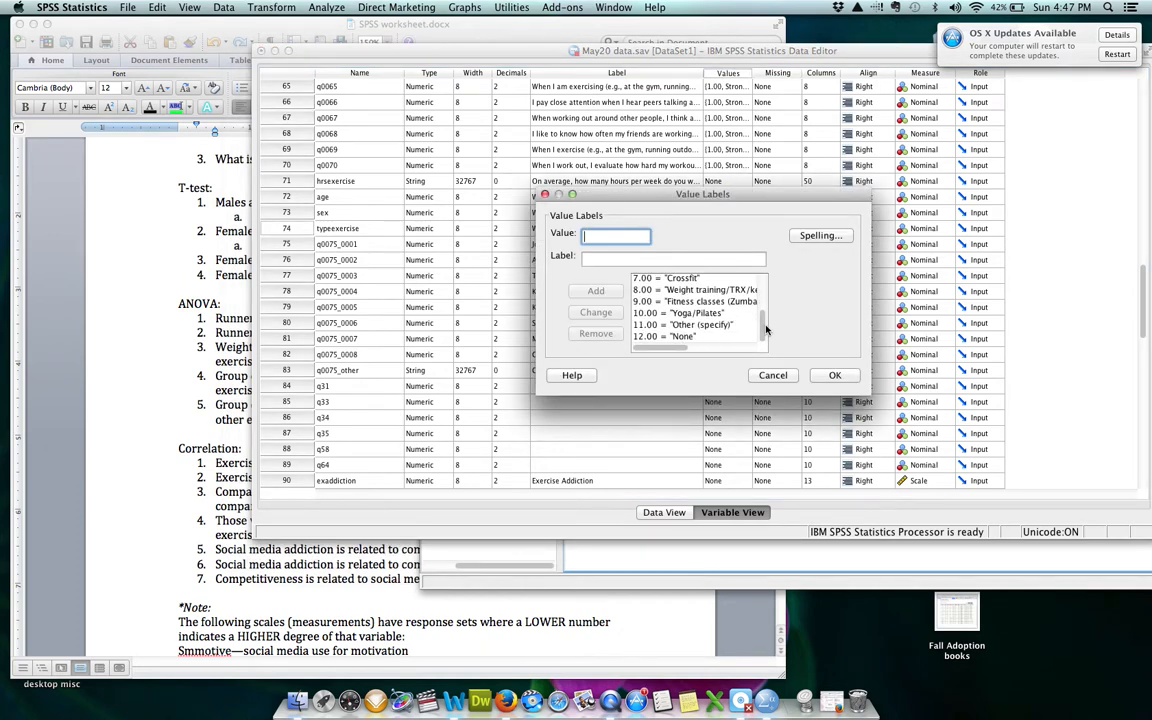
pyautogui.click(773, 377)
pyautogui.click(616, 359)
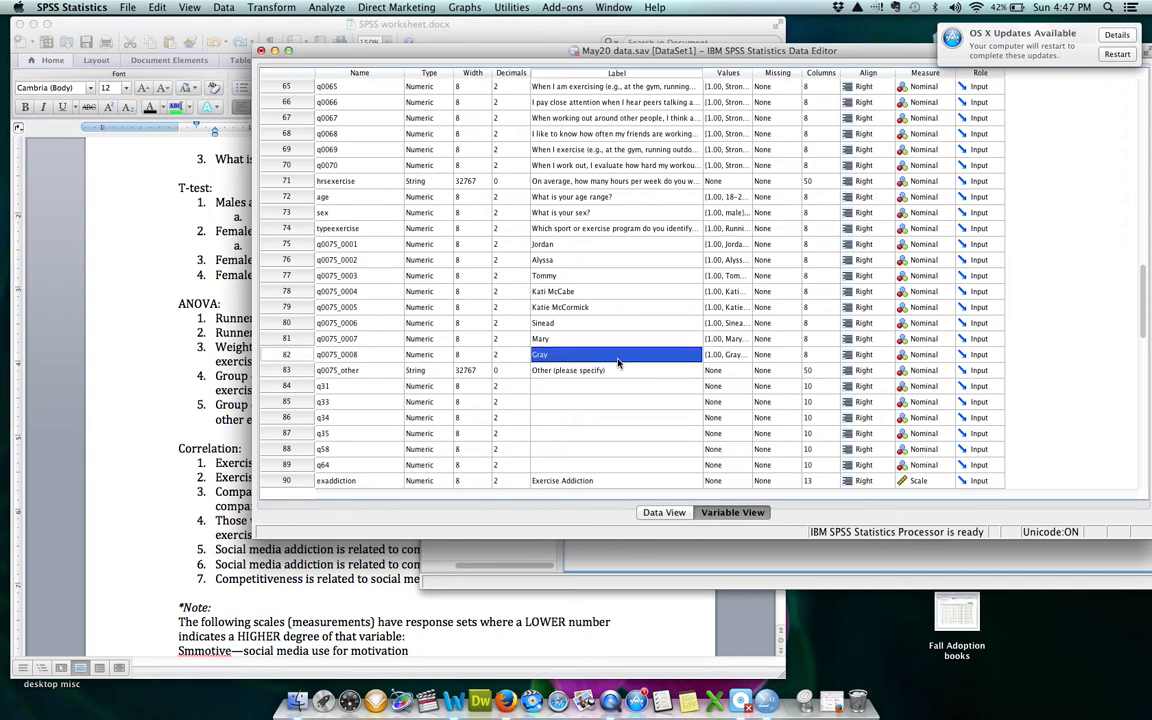
pyautogui.click(195, 404)
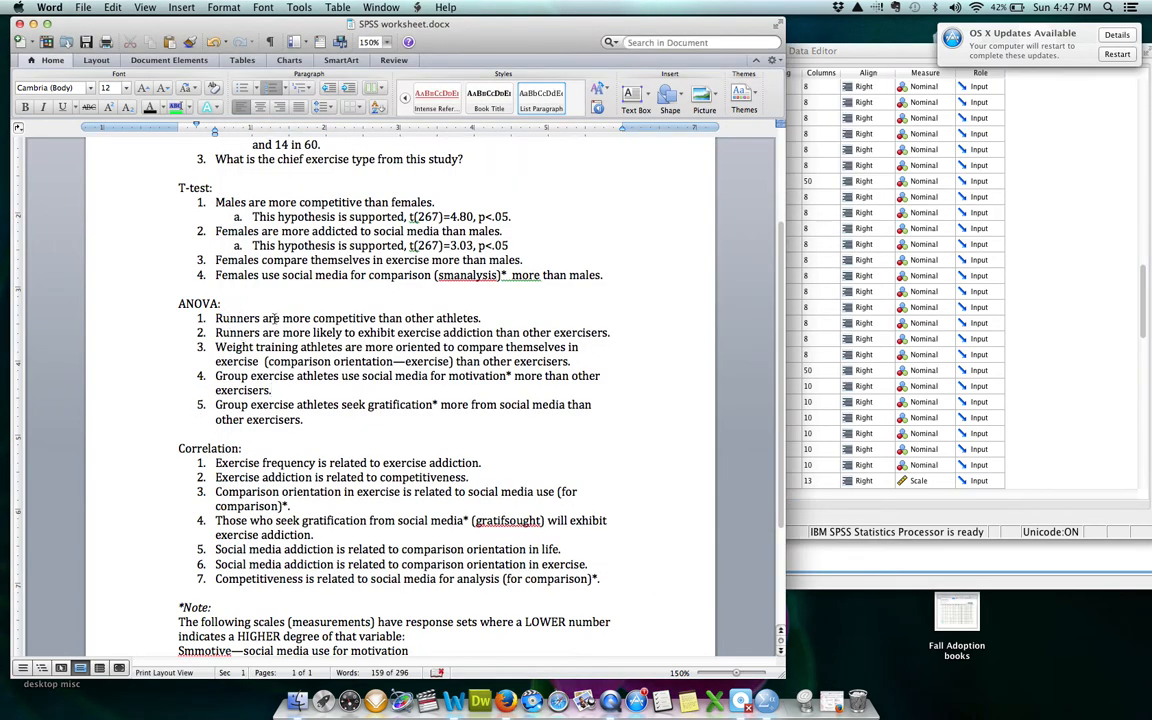
pyautogui.click(953, 403)
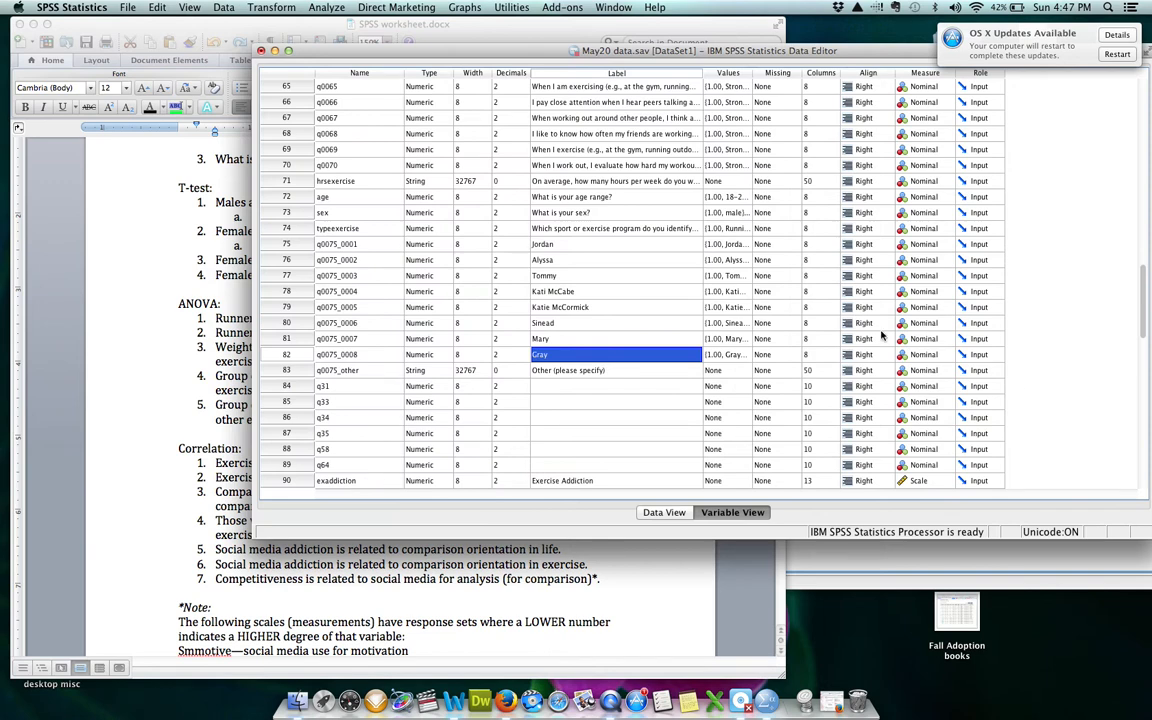
pyautogui.click(737, 232)
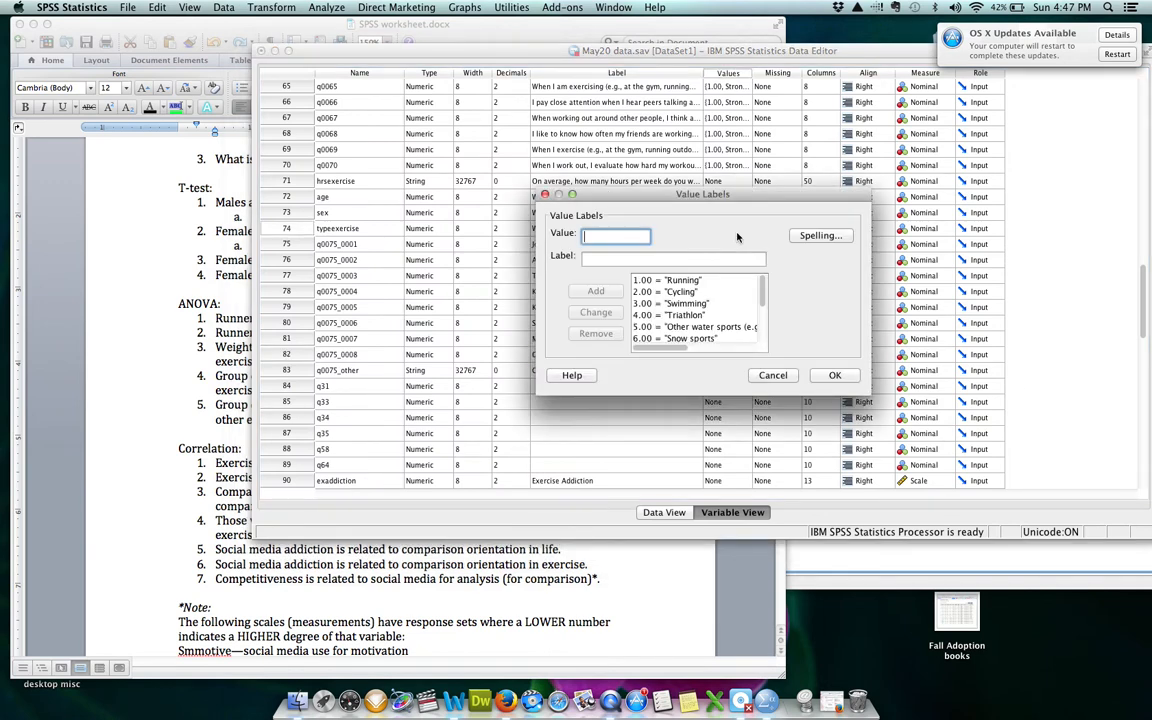
pyautogui.click(773, 376)
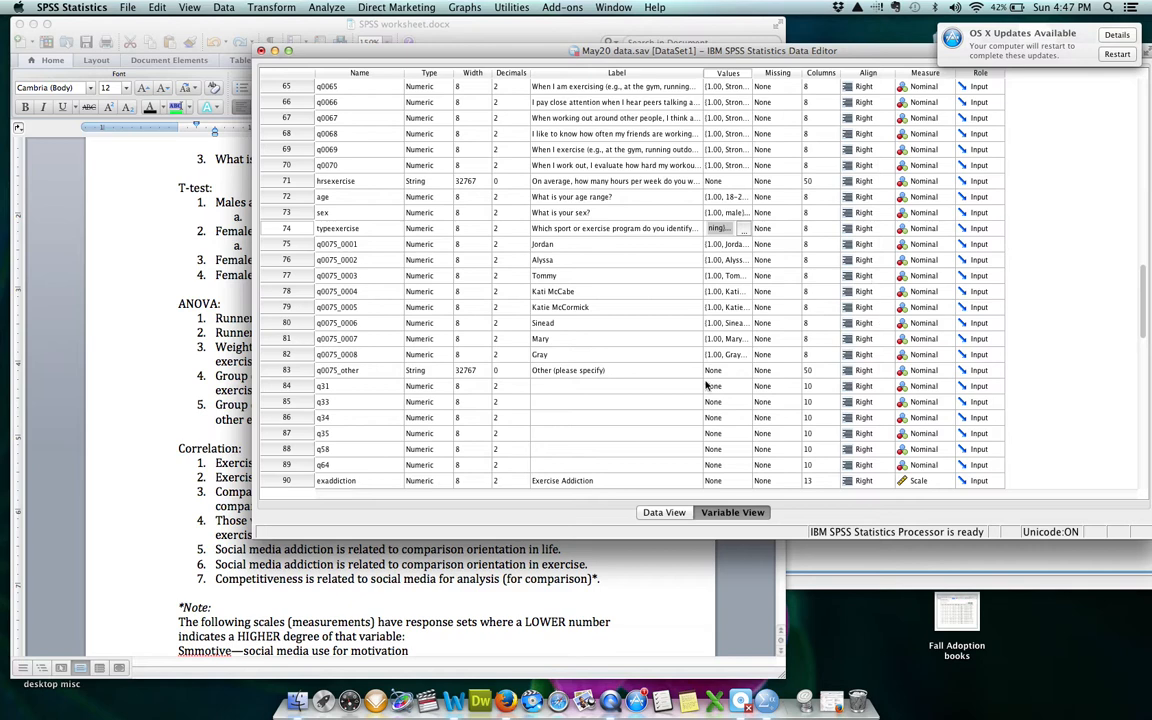
# Start a One-Way ANOVA and add the Competitiveness scale as the dependent variable.
pyautogui.click(326, 7)
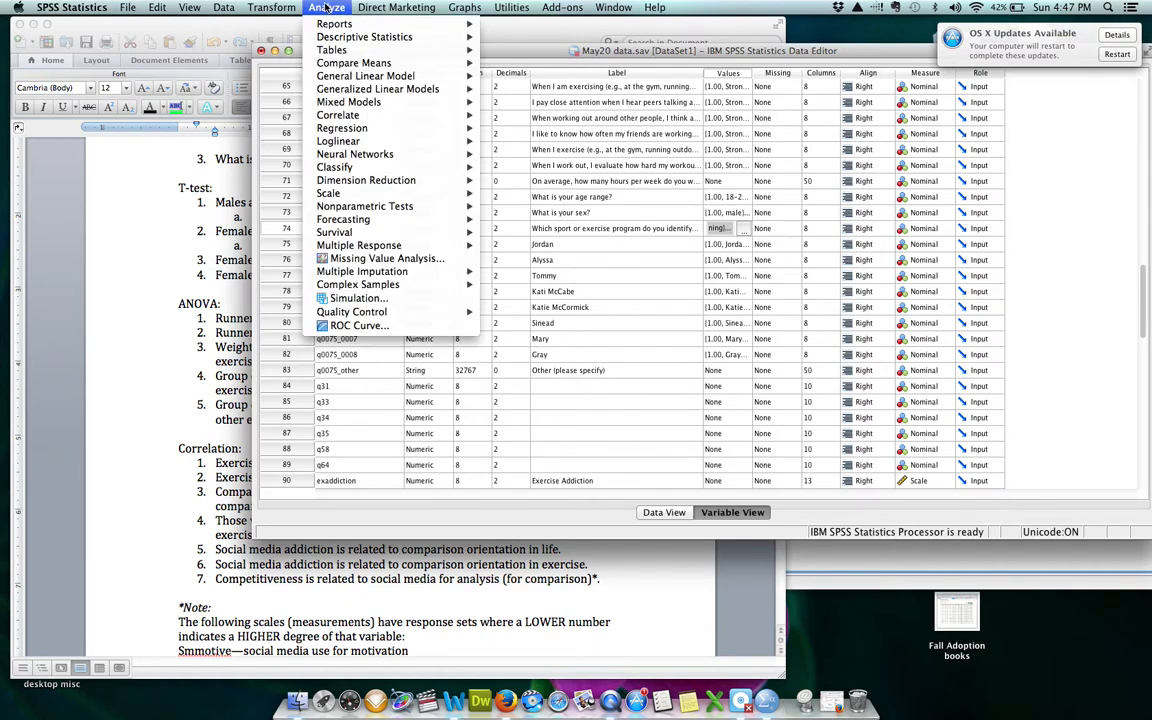
pyautogui.moveTo(336, 66)
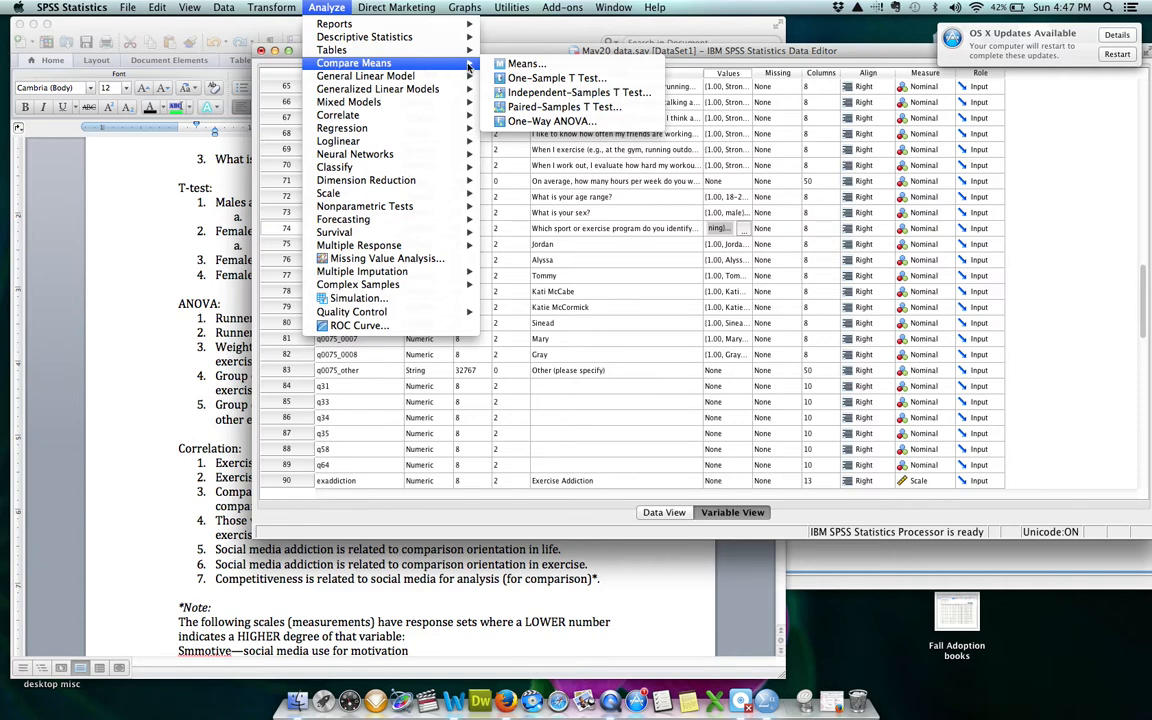
pyautogui.click(537, 122)
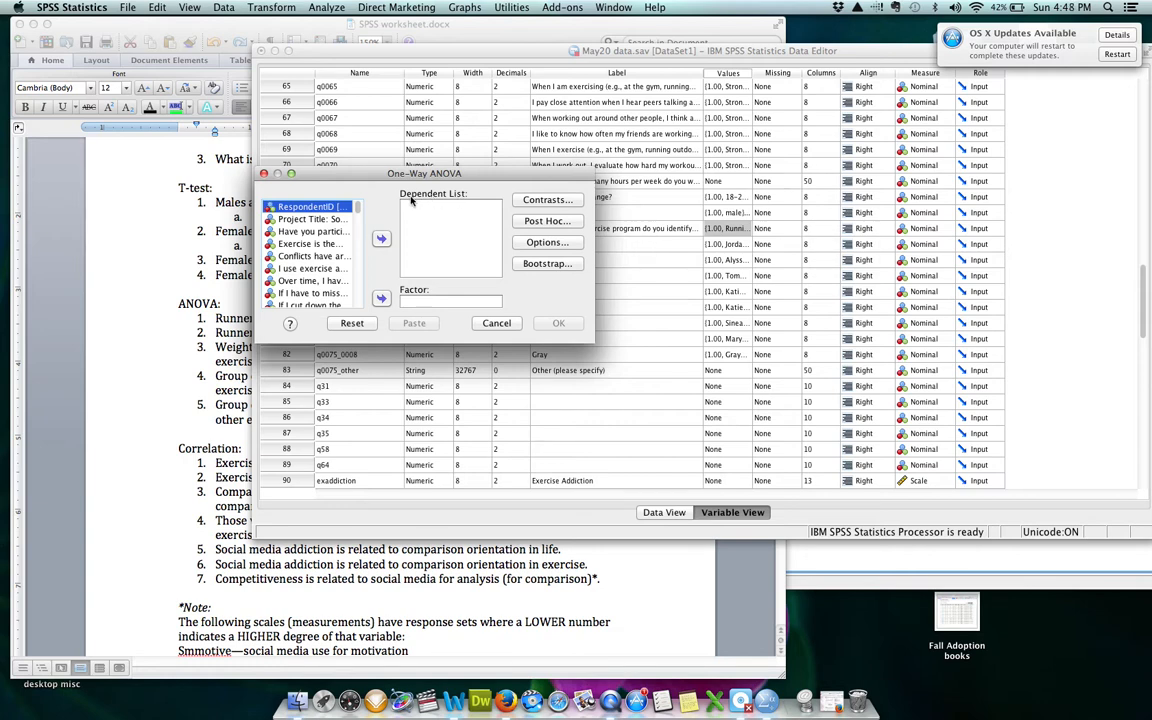
pyautogui.moveTo(359, 209); pyautogui.dragTo(361, 255)
pyautogui.click(253, 383)
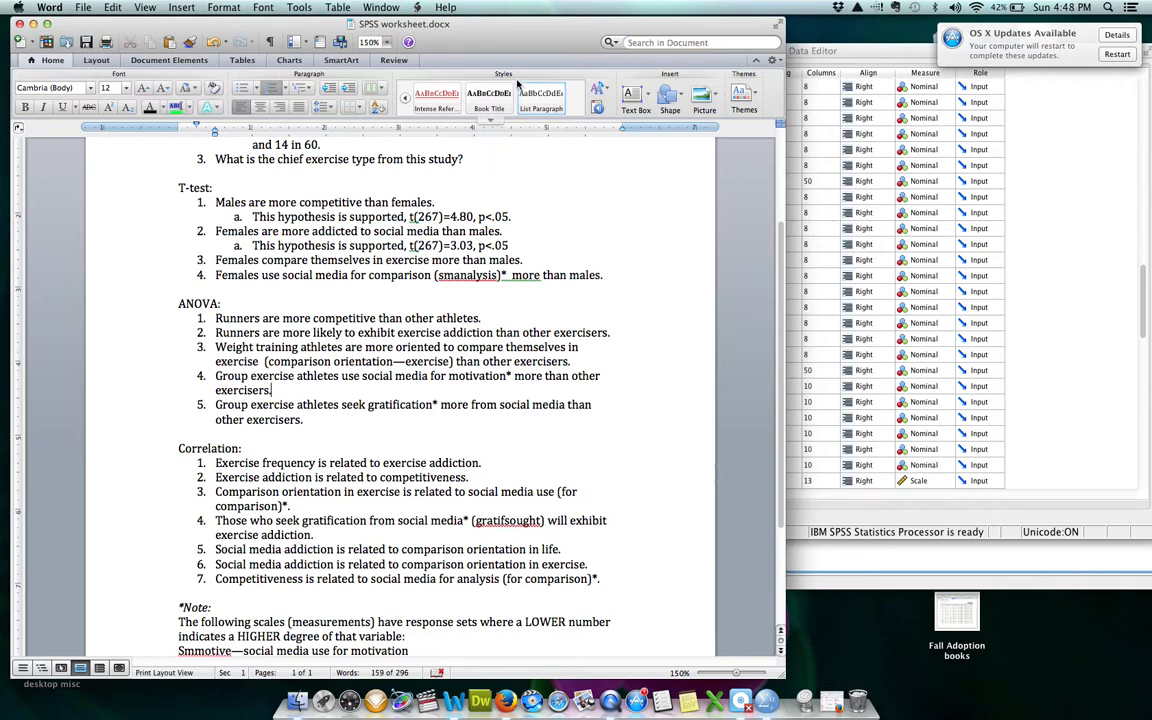
pyautogui.moveTo(500, 45); pyautogui.dragTo(459, 88)
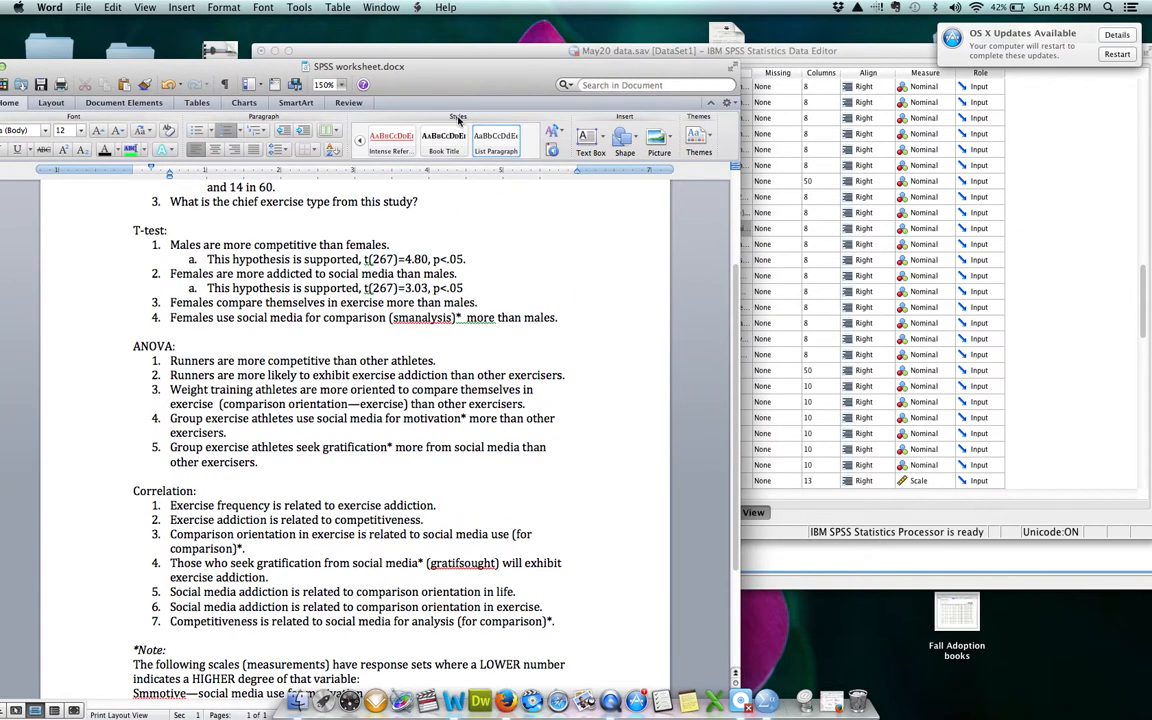
pyautogui.click(742, 56)
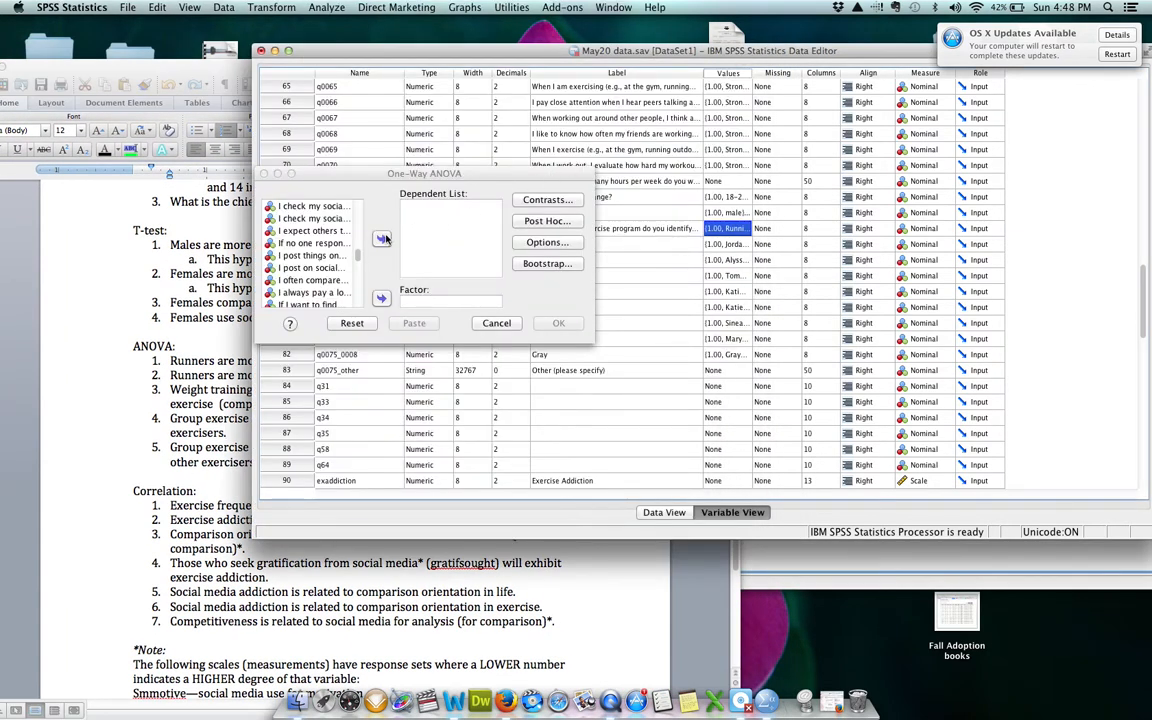
pyautogui.moveTo(356, 256); pyautogui.dragTo(359, 296)
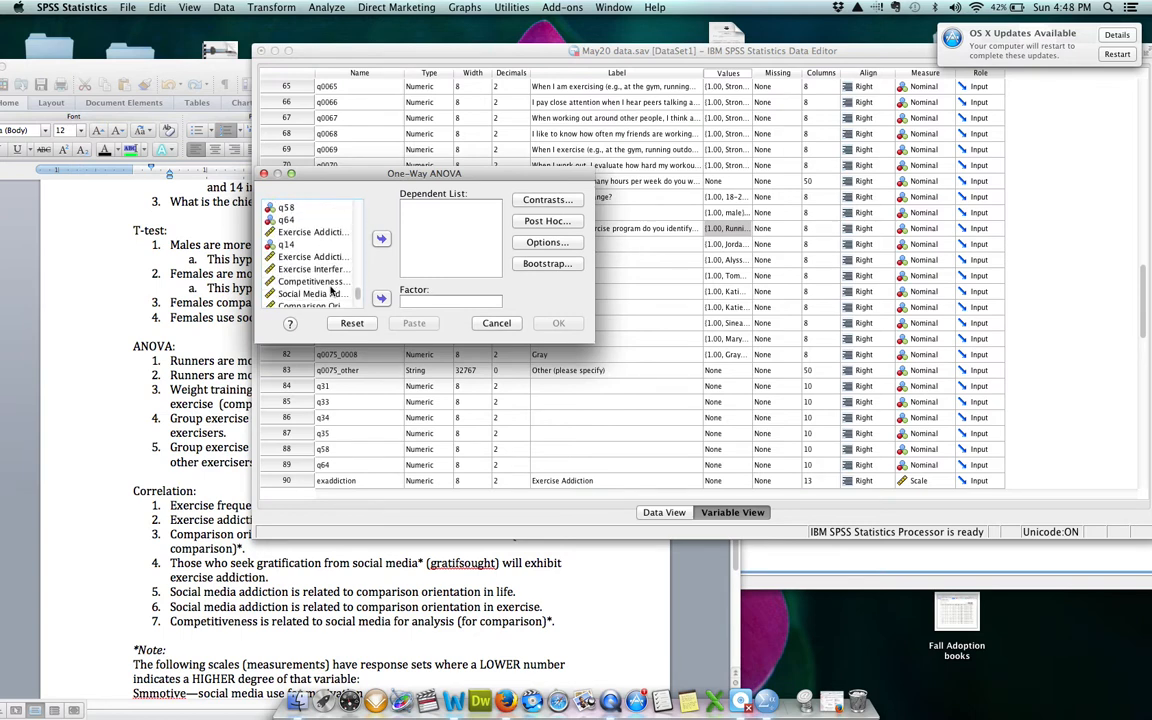
pyautogui.click(327, 282)
pyautogui.click(381, 238)
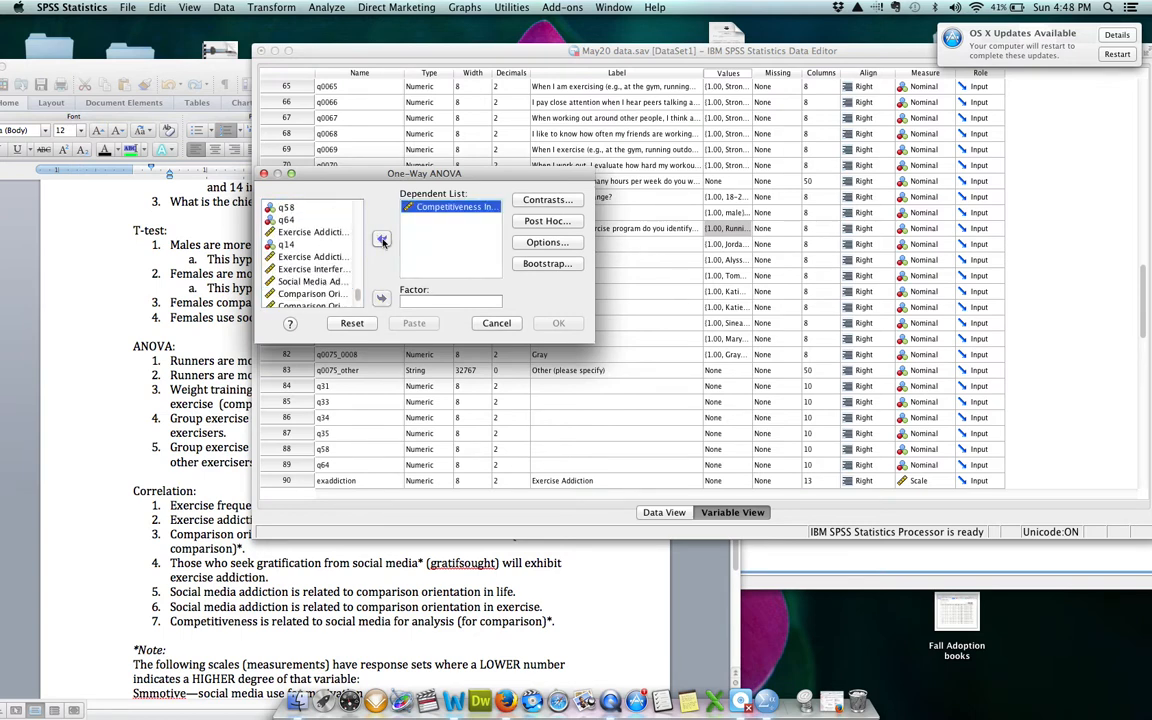
# Set the typeexercise variable, "Which sport or exercise program do you identify with the most?", as the ANOVA factor.
pyautogui.scroll(3, 357, 292)
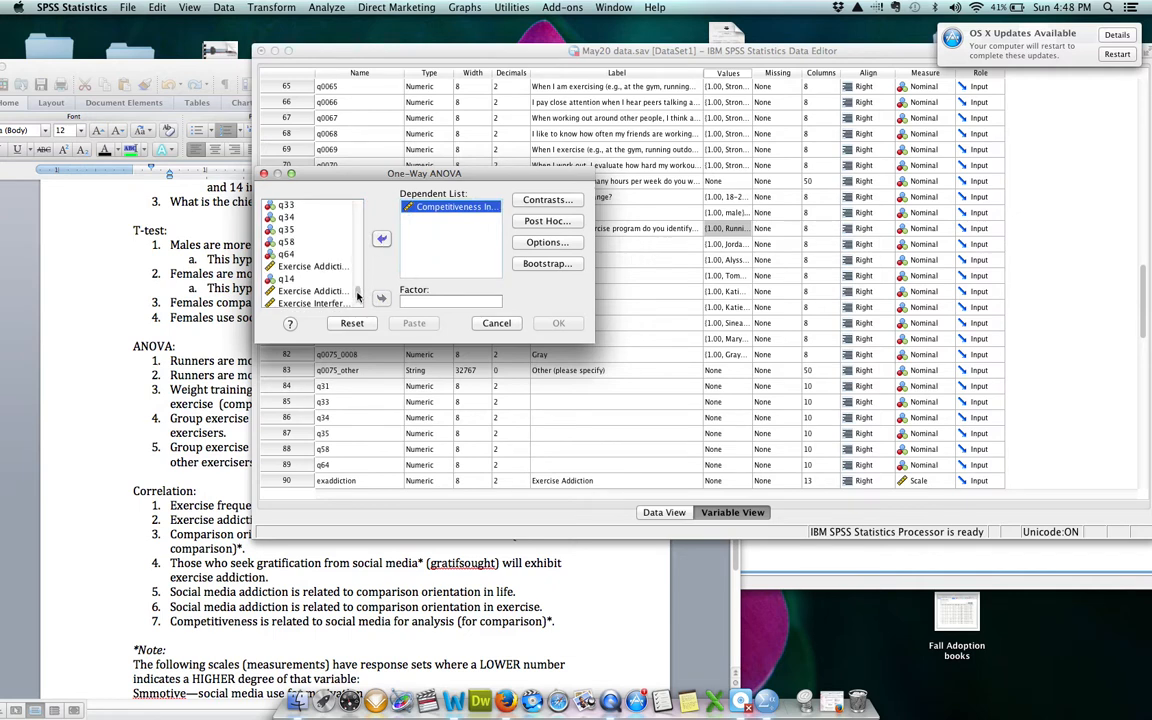
pyautogui.moveTo(357, 292); pyautogui.dragTo(357, 280)
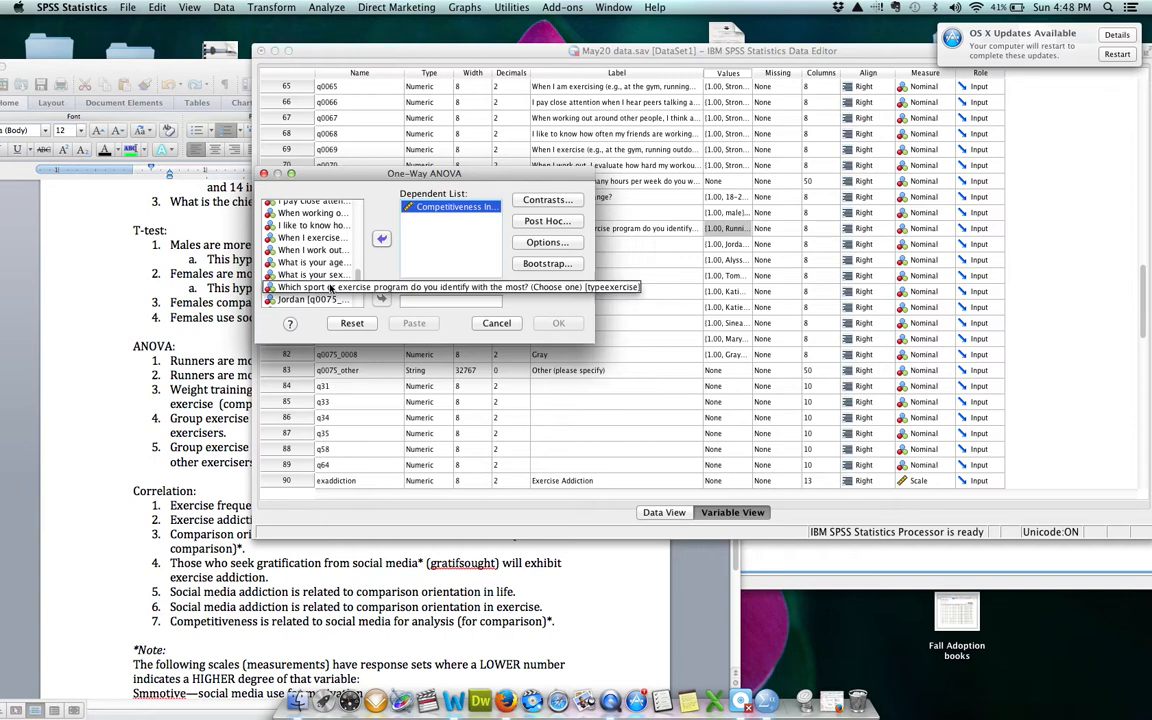
pyautogui.click(330, 288)
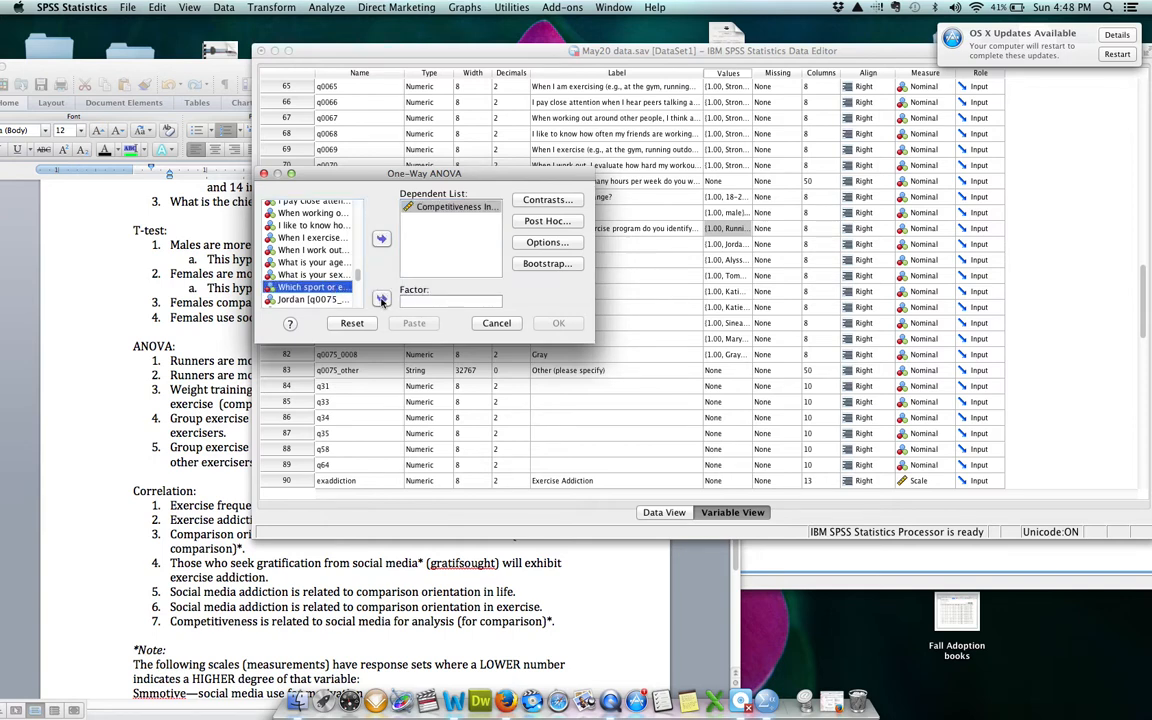
pyautogui.click(381, 301)
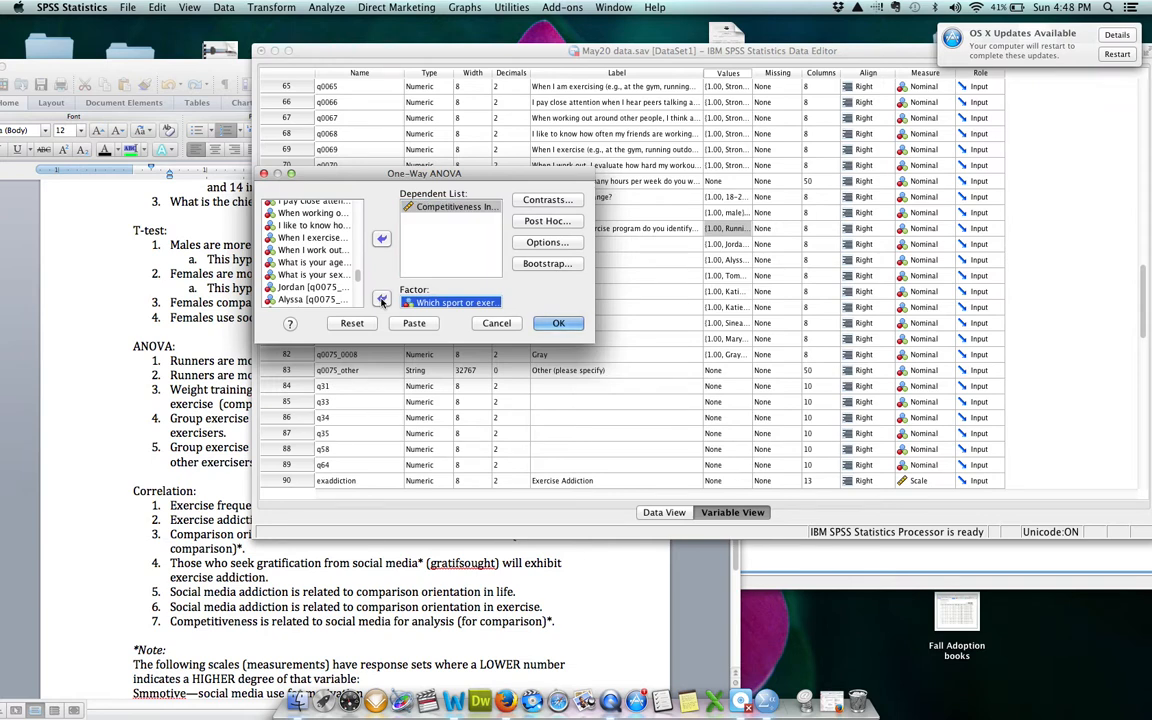
# Include Descriptive statistics in the One-Way ANOVA options.
pyautogui.click(553, 244)
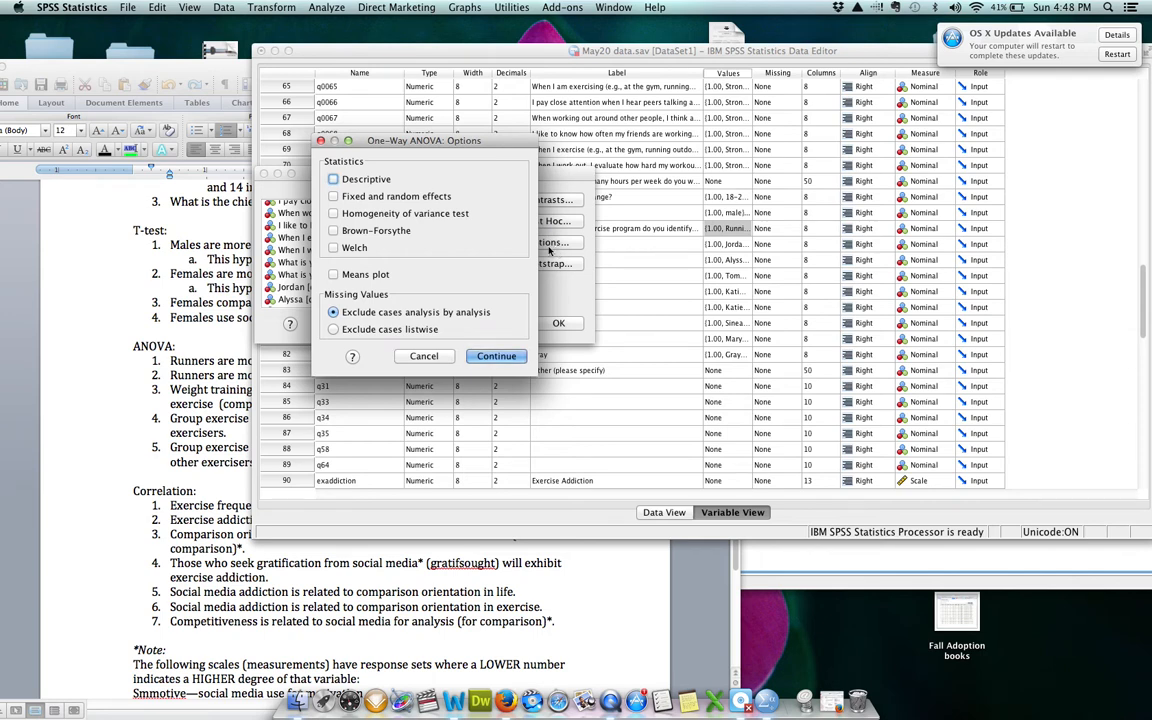
pyautogui.click(423, 356)
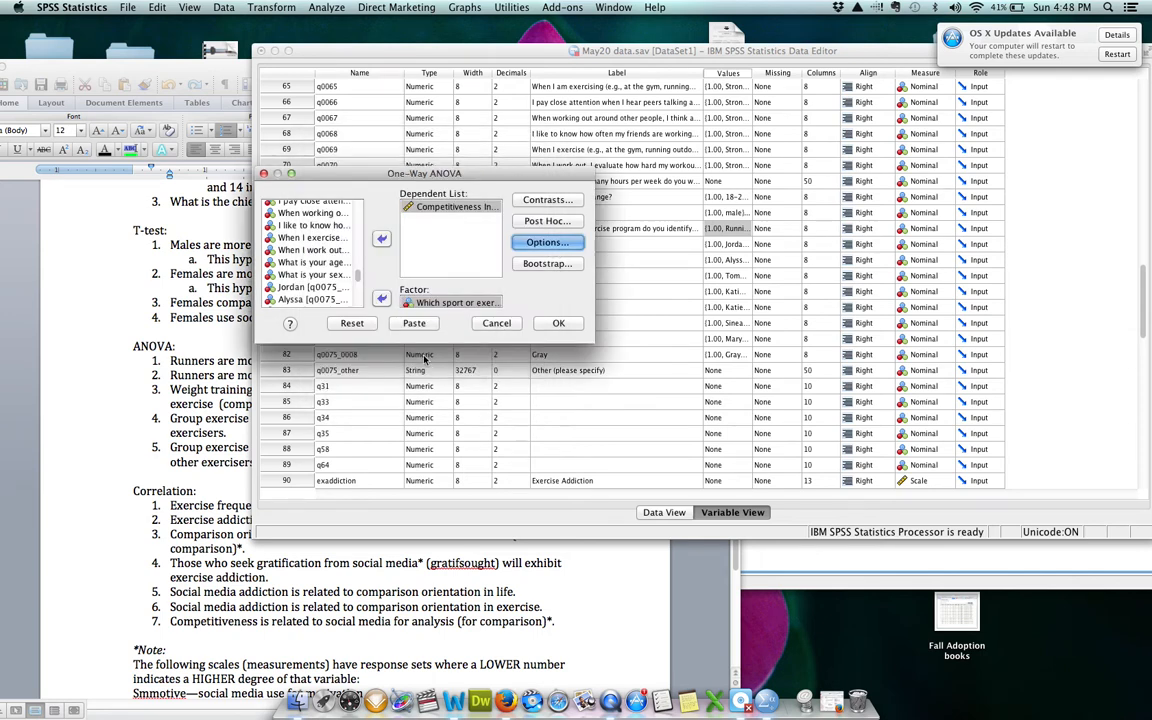
pyautogui.click(540, 244)
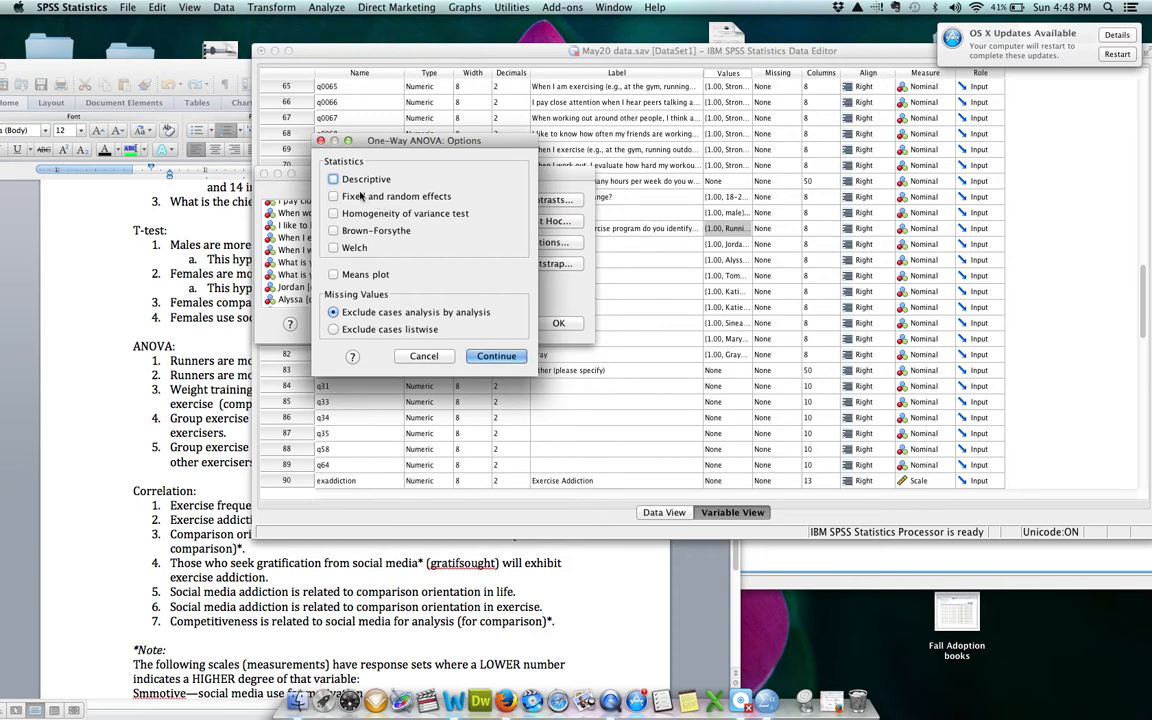
pyautogui.click(332, 180)
pyautogui.click(495, 356)
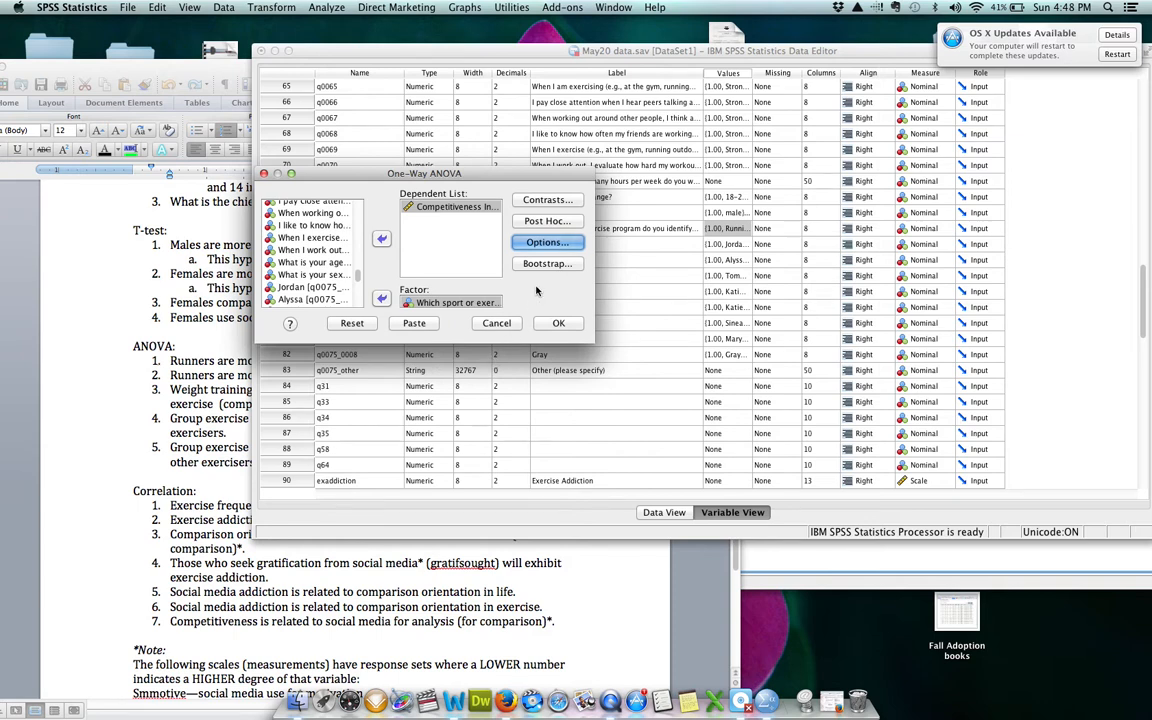
# Enable the LSD post hoc multiple comparison test for the One-Way ANOVA.
pyautogui.click(547, 222)
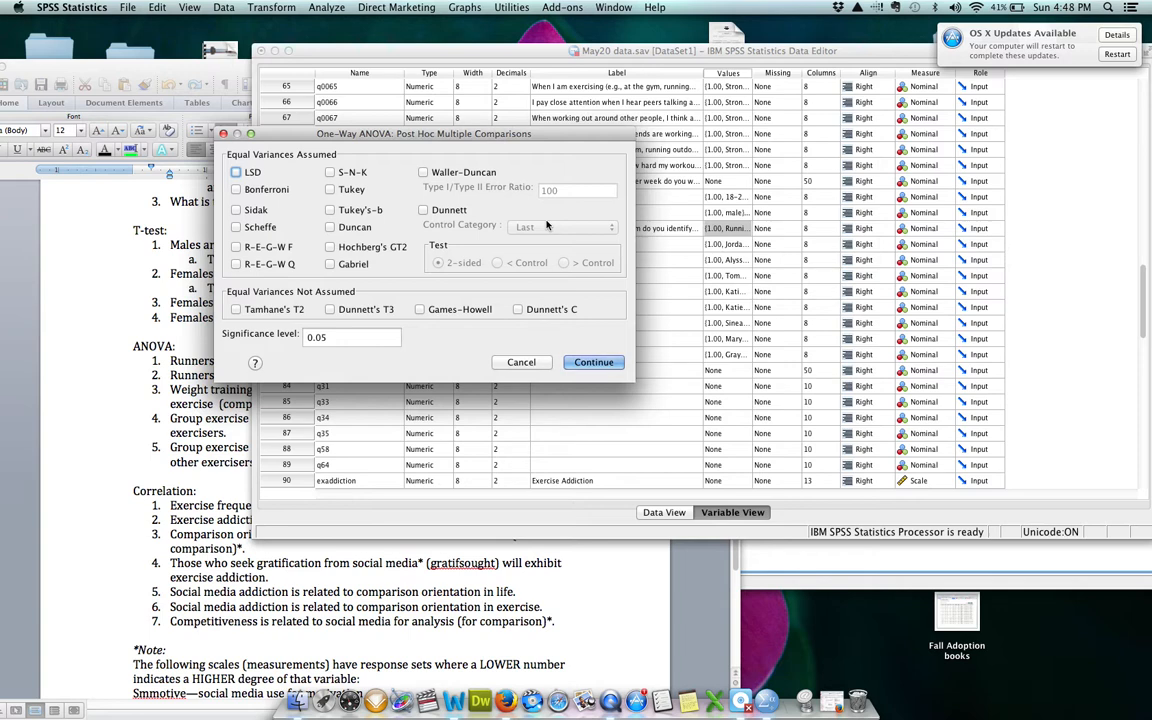
pyautogui.click(520, 363)
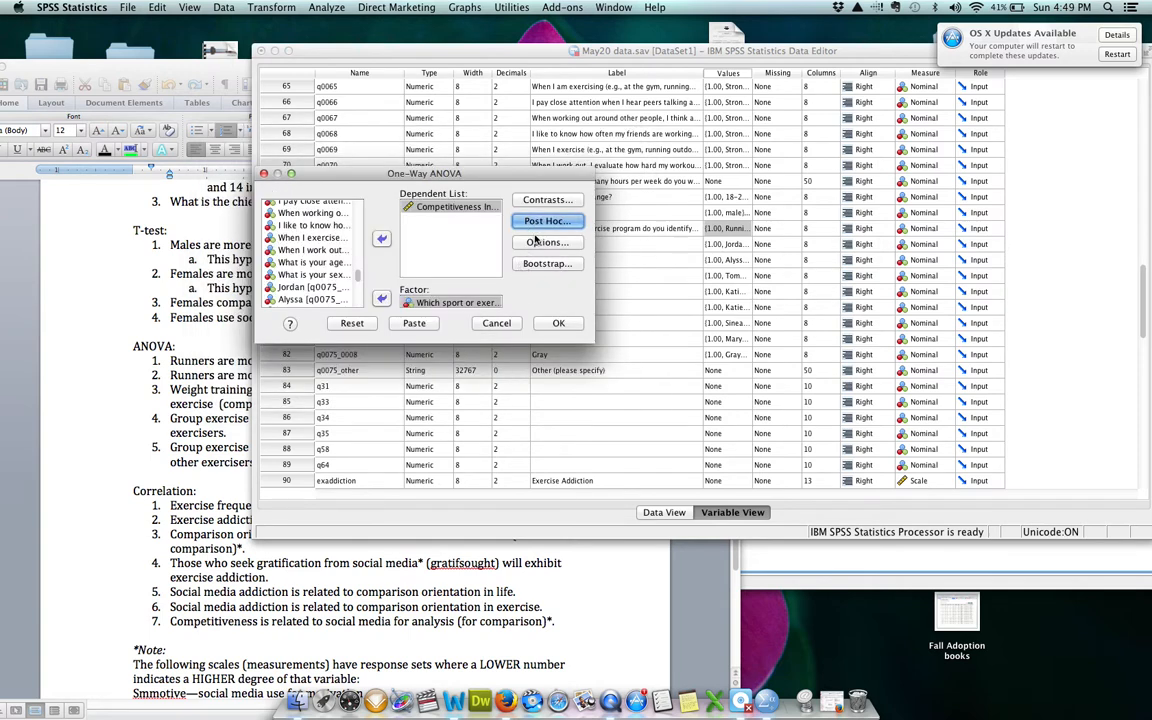
pyautogui.click(535, 223)
pyautogui.click(237, 173)
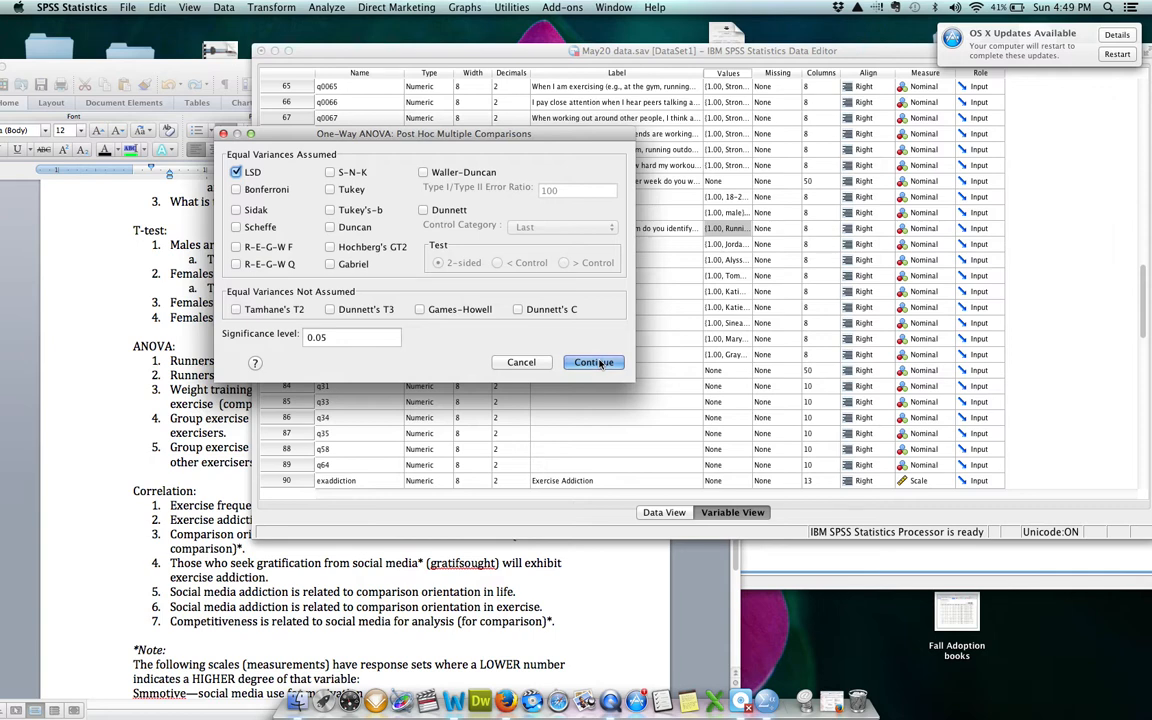
pyautogui.click(597, 363)
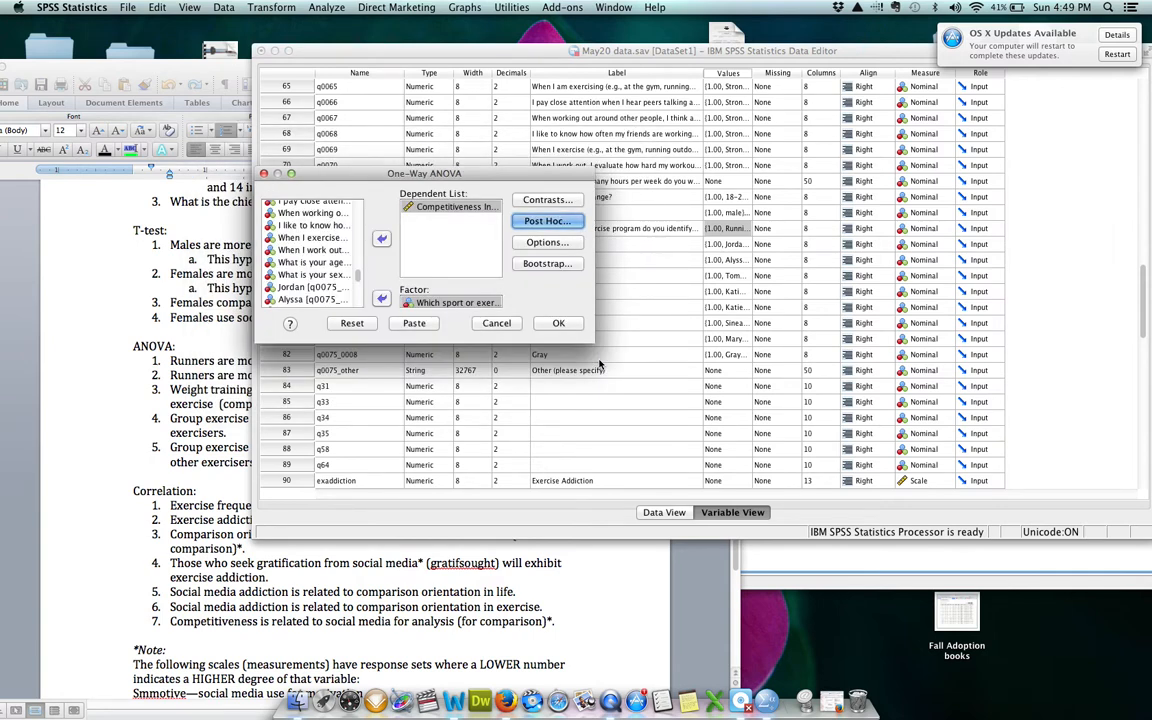
# Run the One-Way ANOVA of competitiveness by exercise type without adding any contrasts.
pyautogui.click(550, 200)
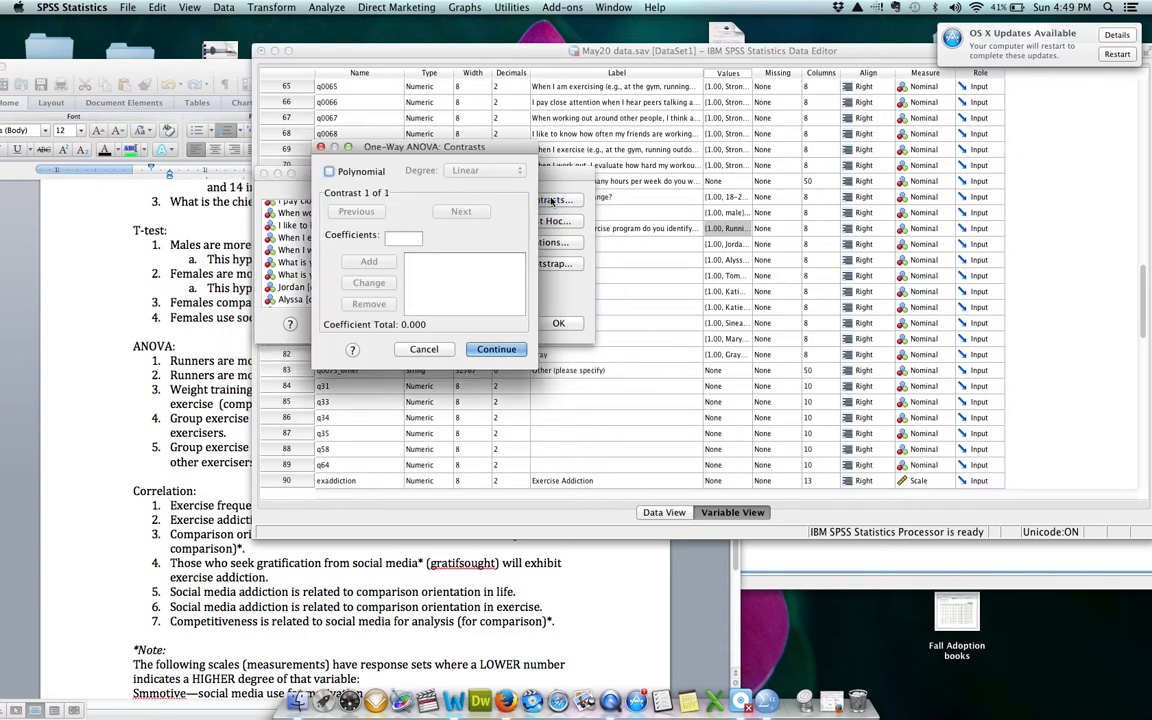
pyautogui.click(445, 350)
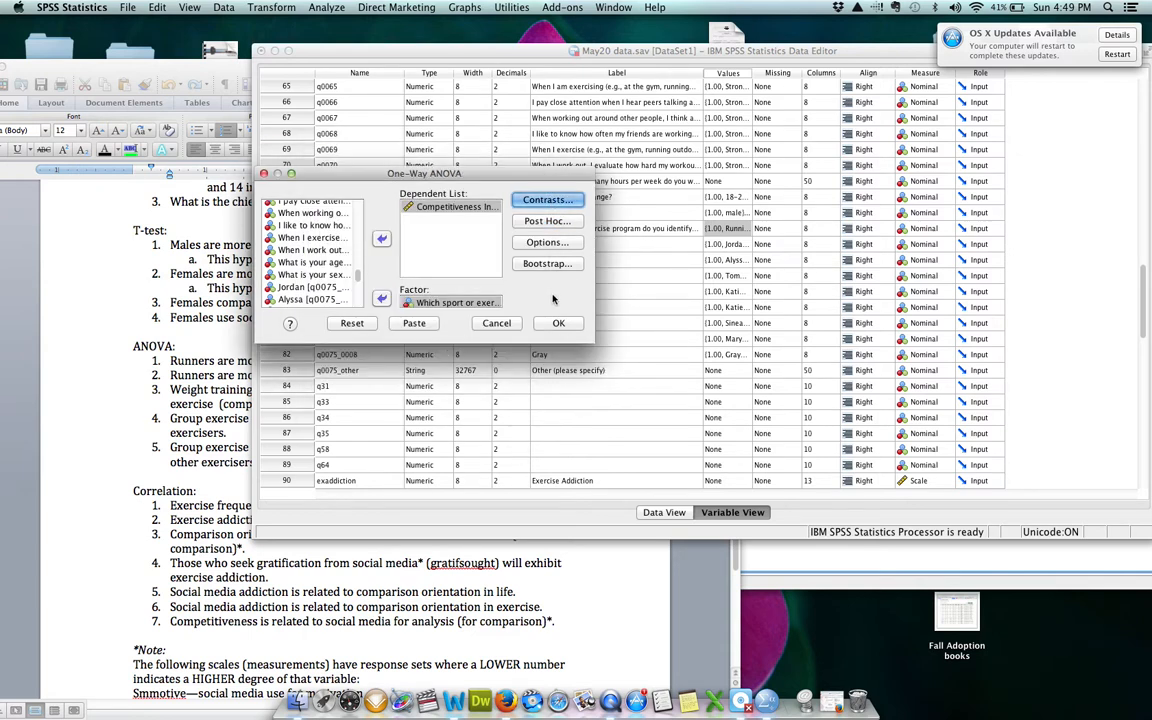
pyautogui.click(568, 325)
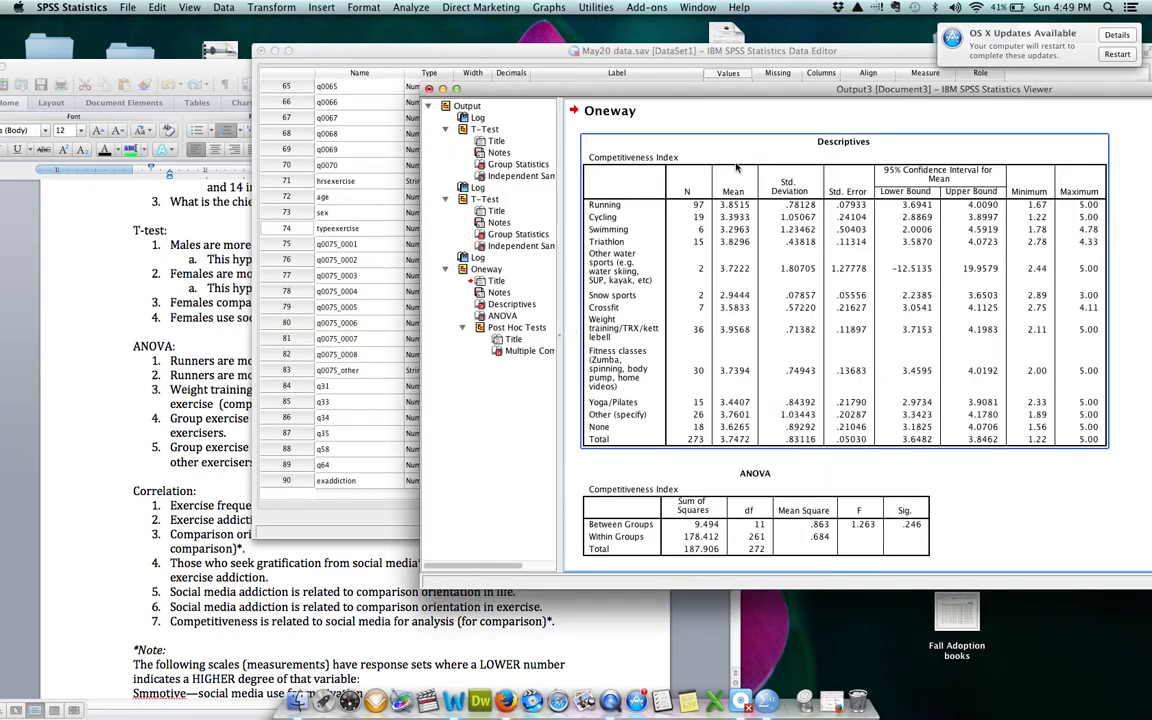
# Examine the group means in the Descriptives table and the LSD multiple comparisons for the Competitiveness Index.
pyautogui.moveTo(675, 86); pyautogui.dragTo(606, 78)
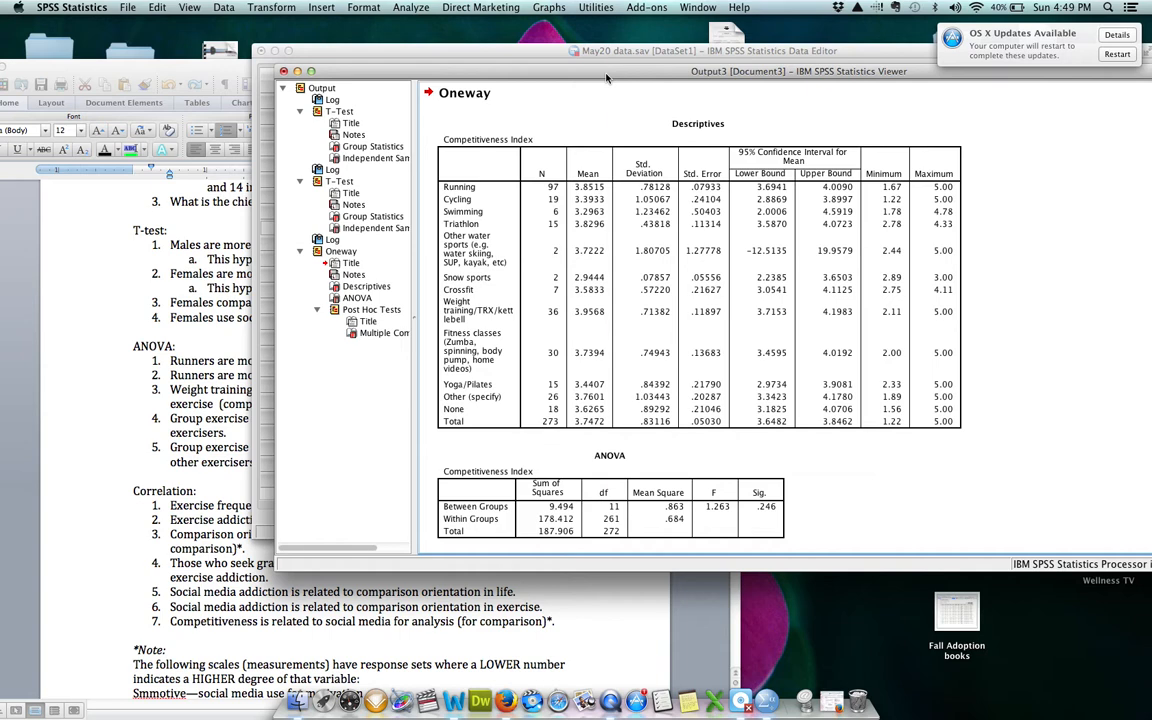
pyautogui.click(699, 216)
pyautogui.moveTo(825, 73); pyautogui.dragTo(849, 58)
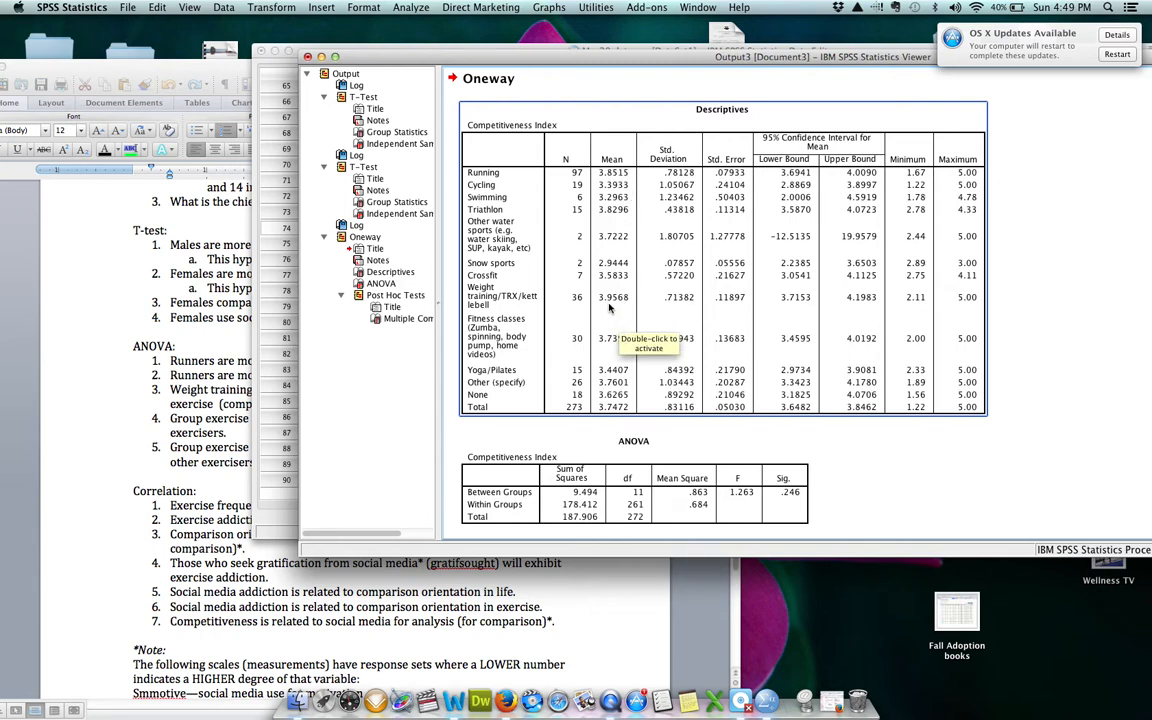
pyautogui.scroll(-5, 1107, 407)
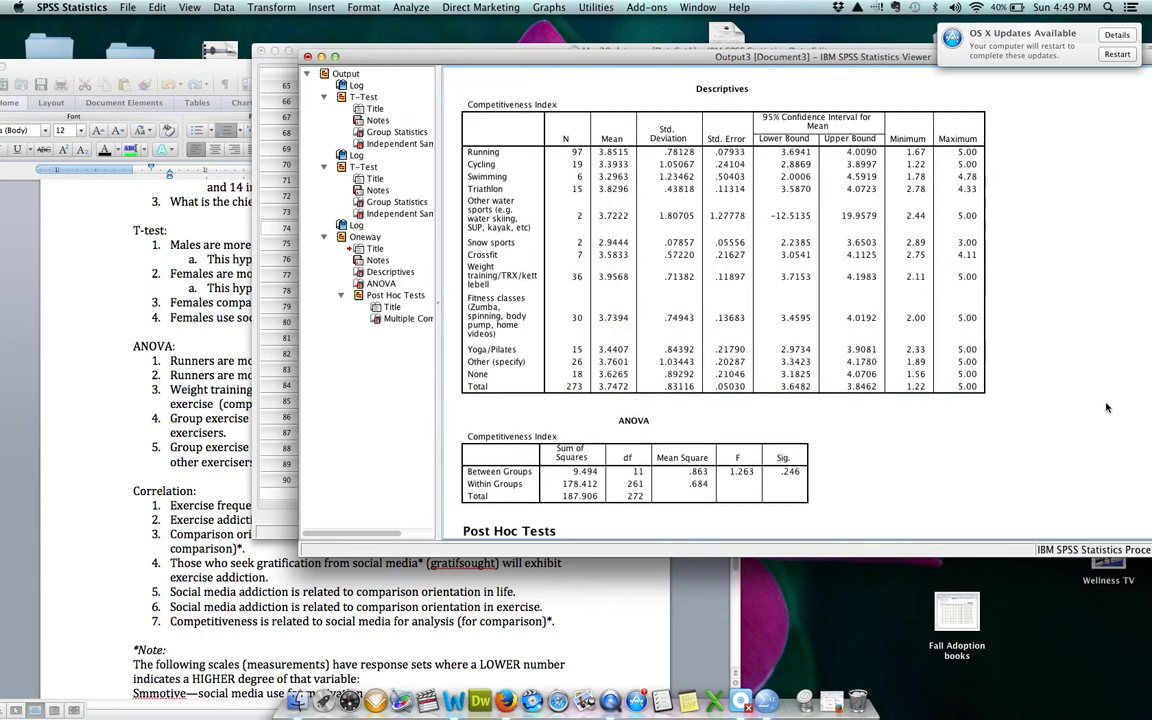
pyautogui.scroll(-3, 1107, 407)
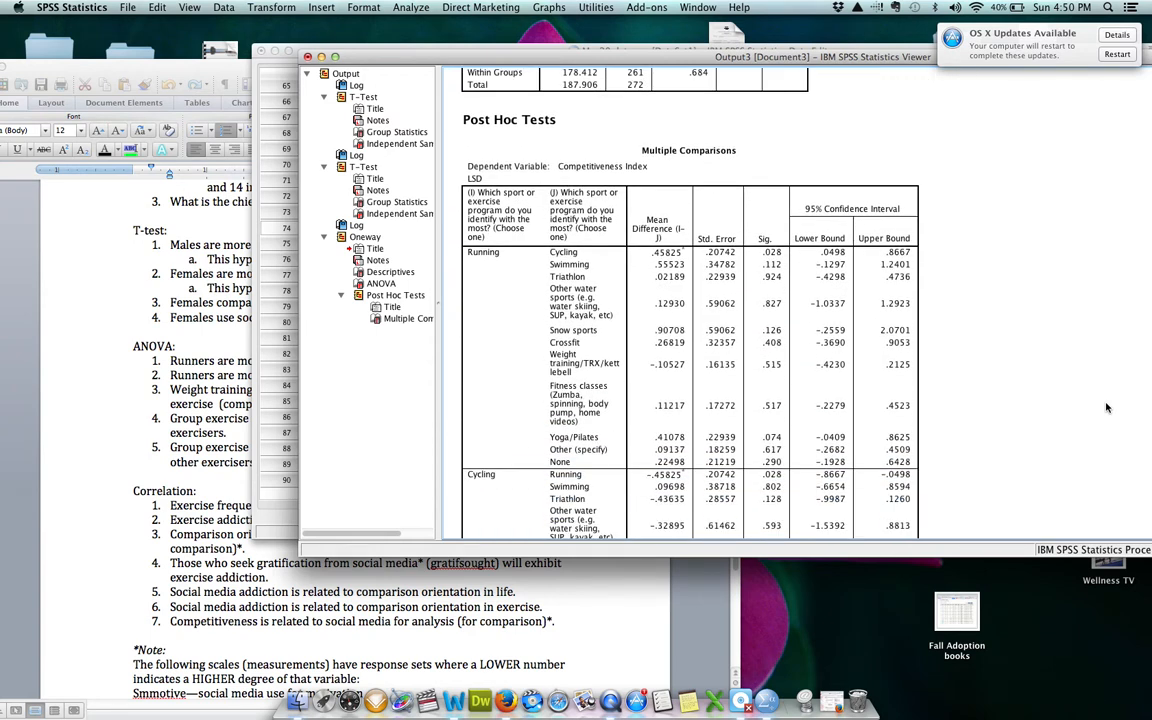
pyautogui.scroll(-3, 1107, 407)
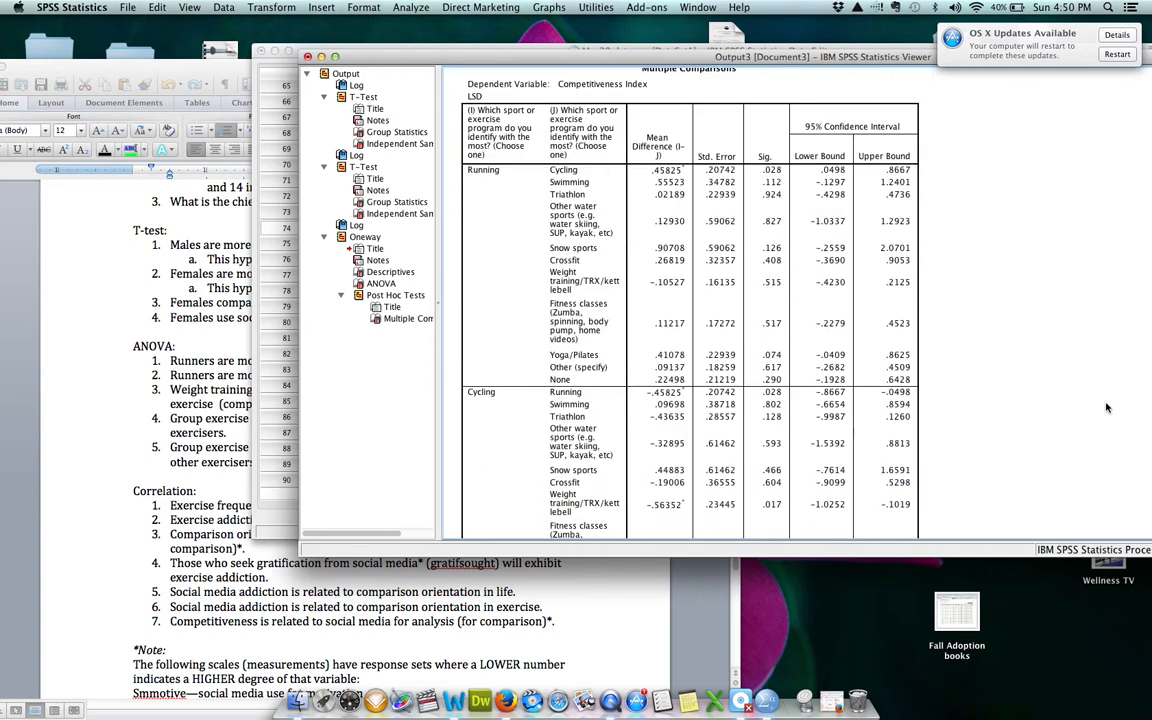
pyautogui.scroll(-18, 1107, 407)
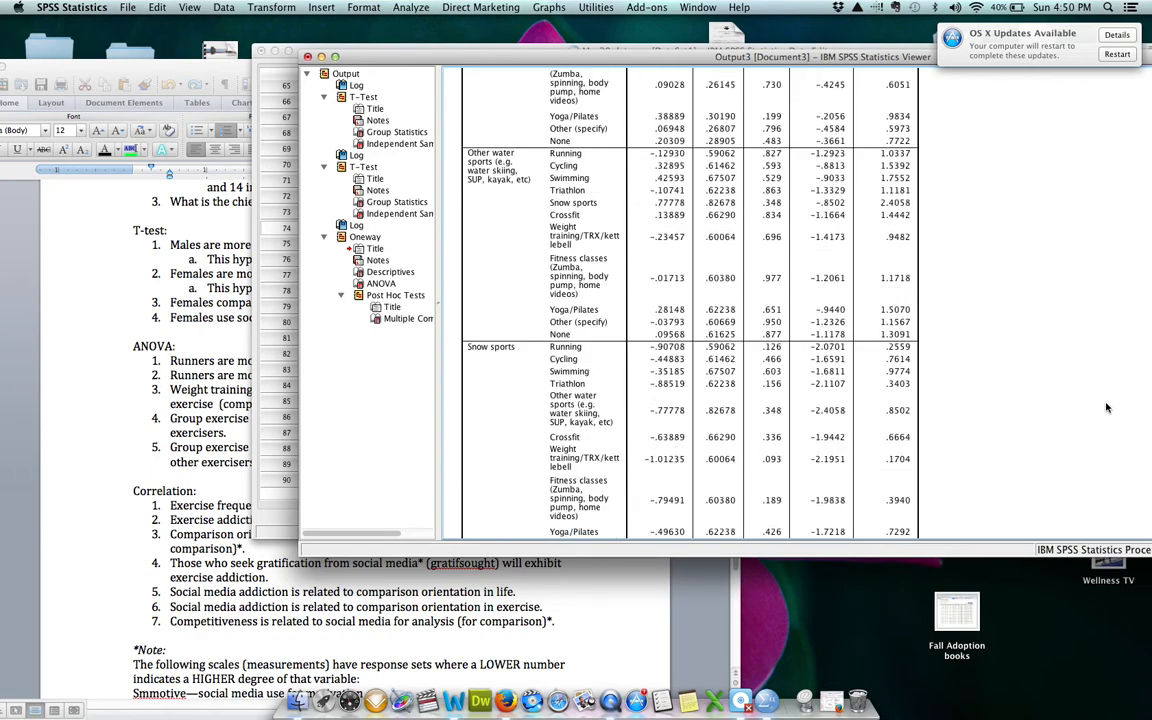
pyautogui.scroll(-20, 1107, 407)
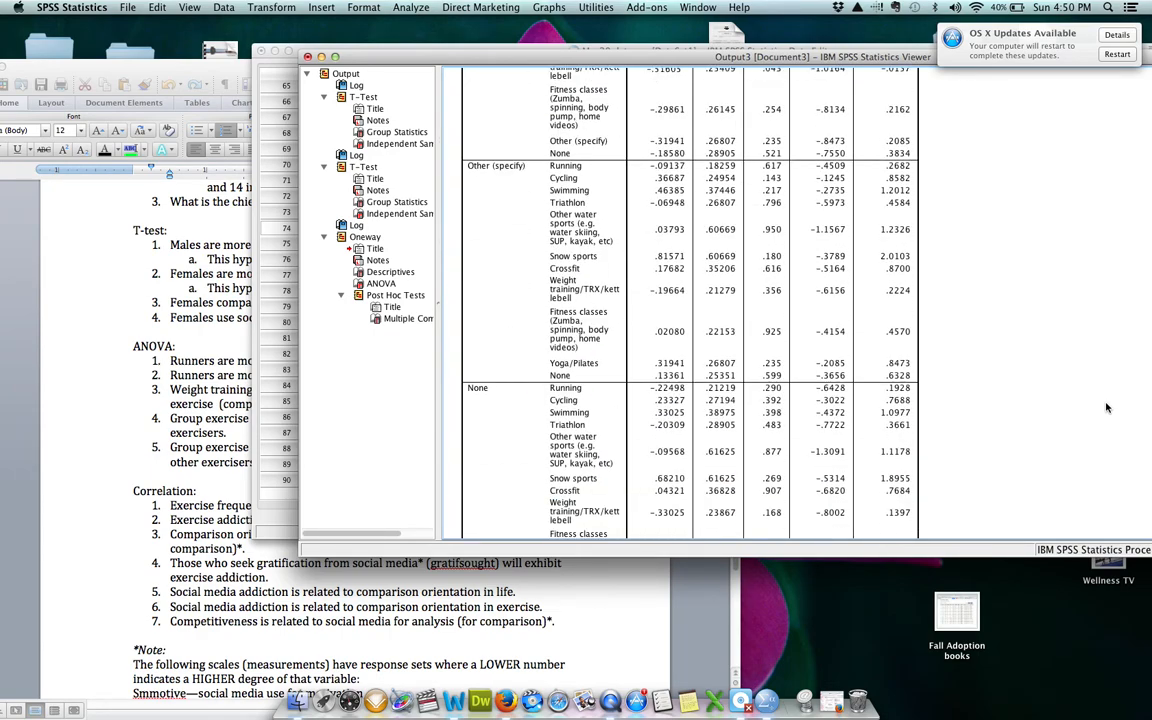
pyautogui.scroll(20, 1107, 407)
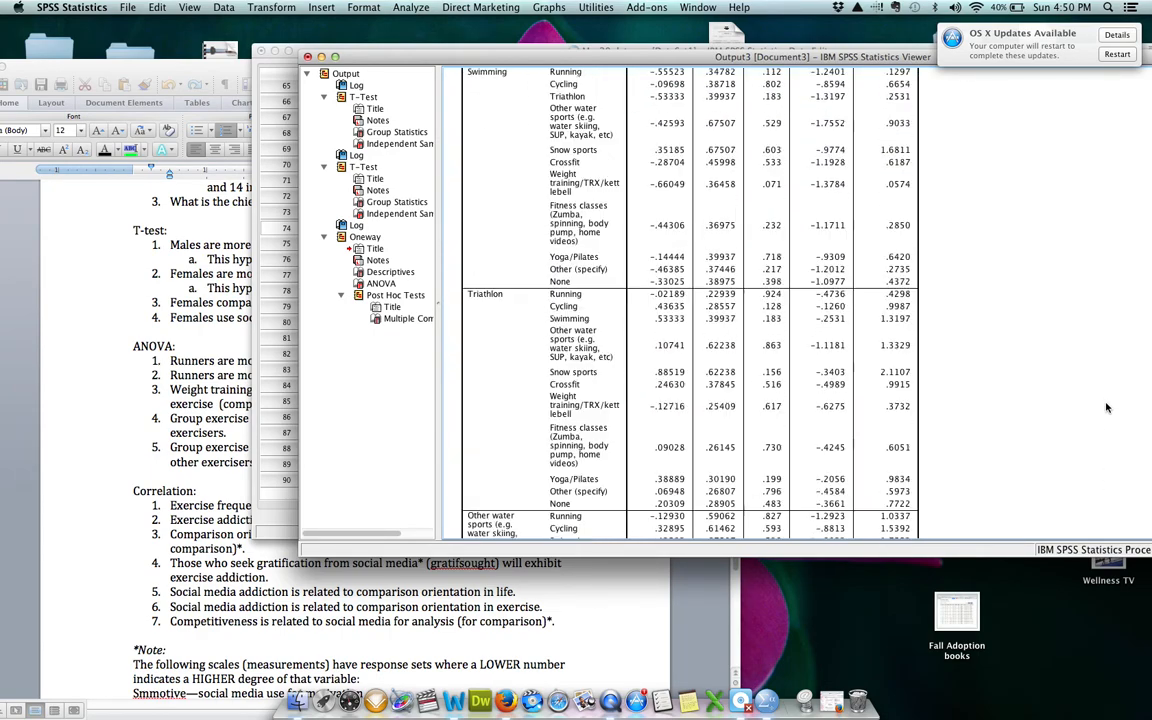
pyautogui.scroll(3, 1107, 407)
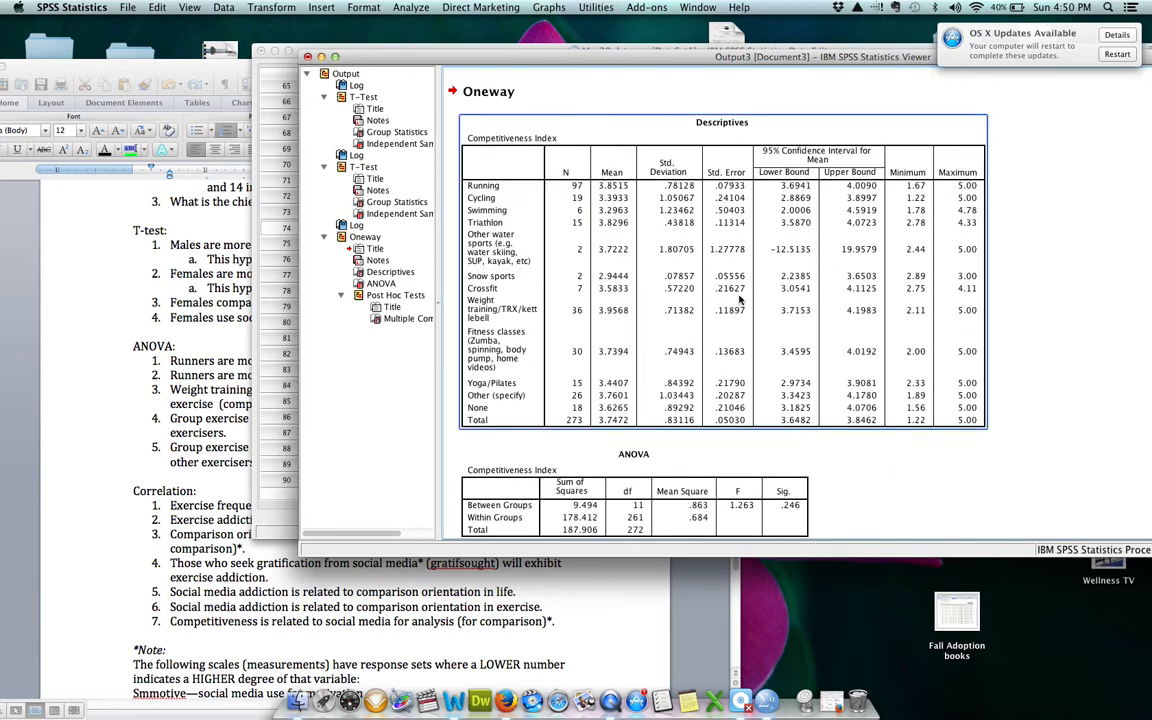
# Check the between-groups significance in the ANOVA table and review it against the group means in Descriptives.
pyautogui.scroll(-1, 925, 372)
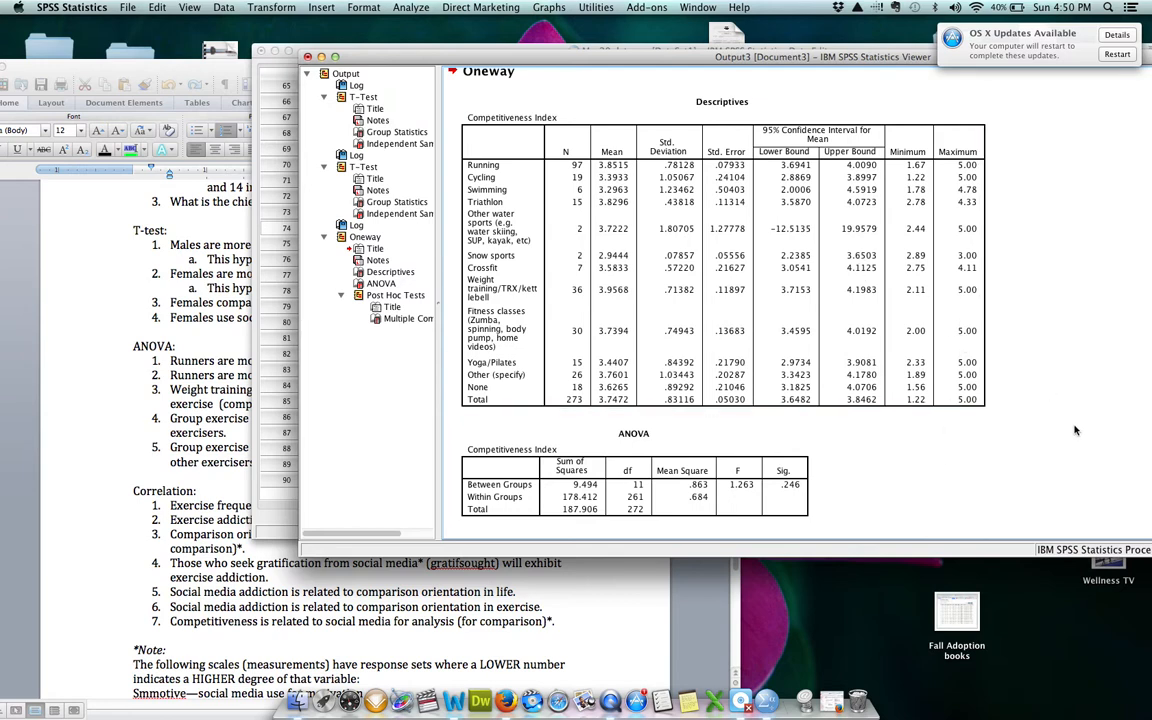
pyautogui.scroll(-8, 964, 380)
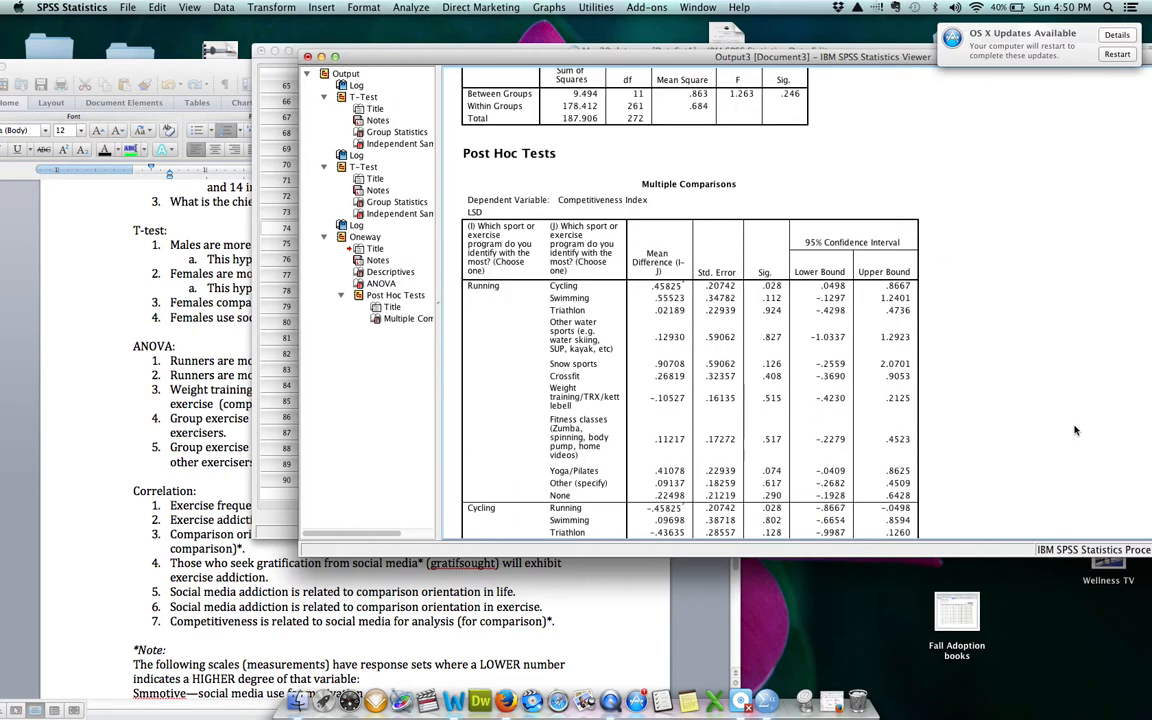
pyautogui.scroll(4, 1075, 430)
pyautogui.click(640, 298)
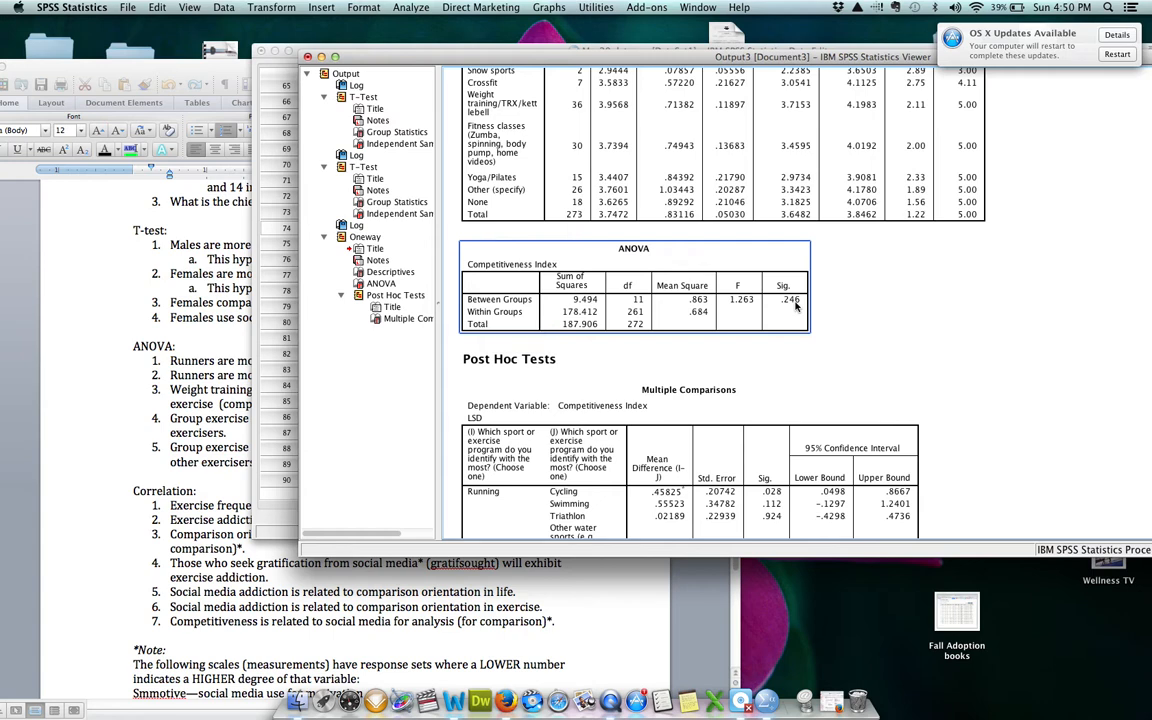
pyautogui.click(861, 307)
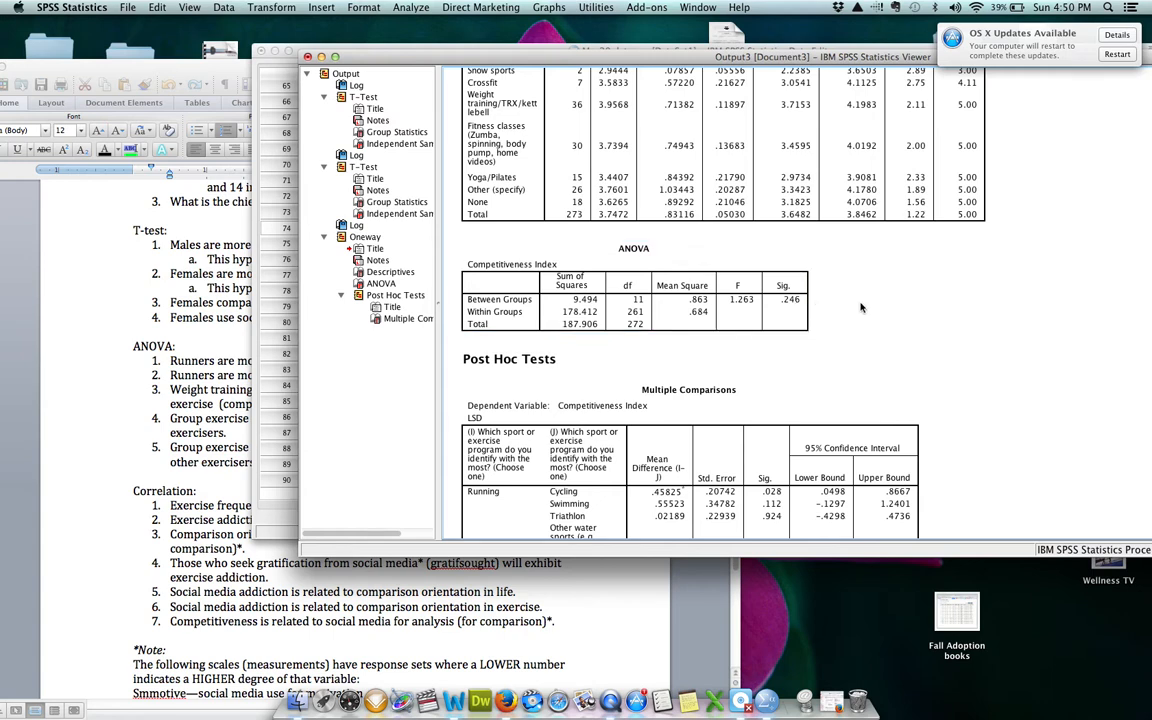
pyautogui.scroll(6, 861, 307)
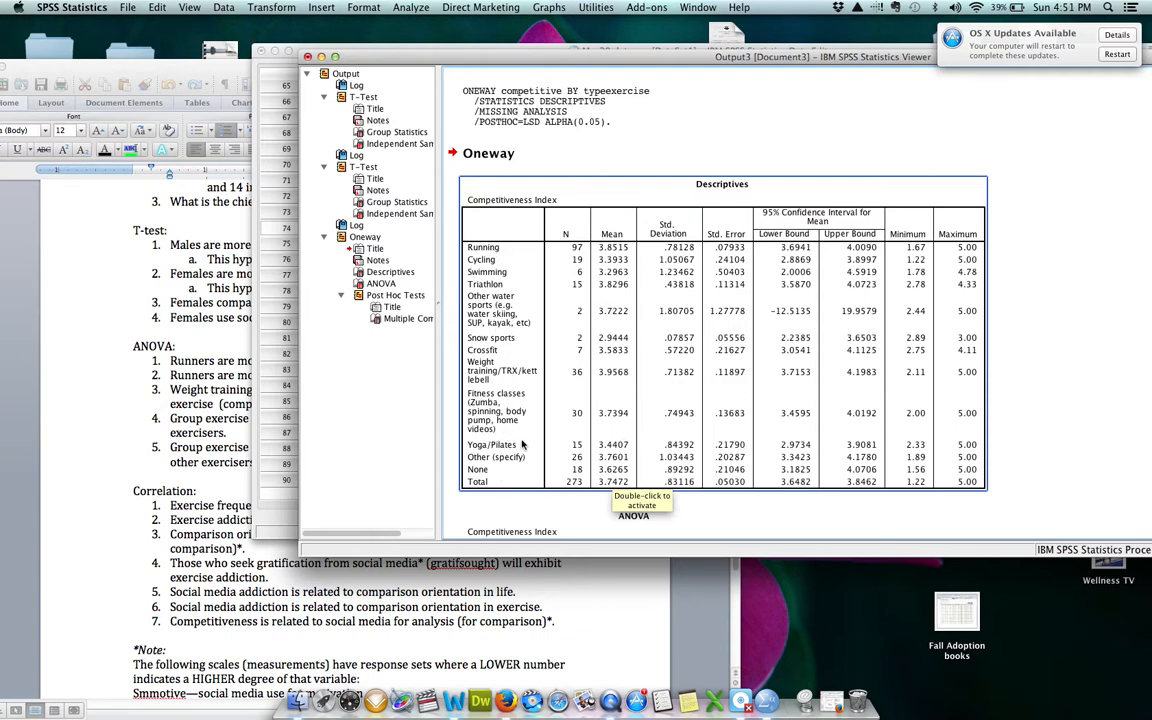
pyautogui.scroll(-1, 1024, 326)
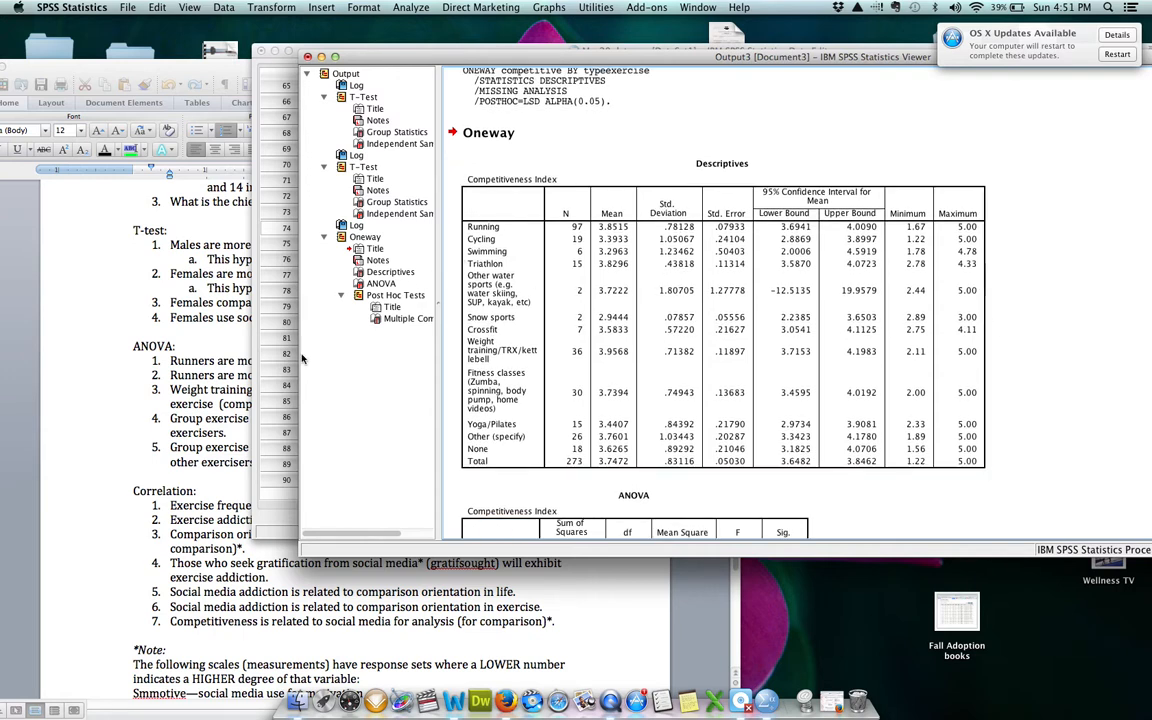
# In the Word worksheet, add a sub-item under the first ANOVA hypothesis reading "This hypothesis is not supported, F(".
pyautogui.click(209, 352)
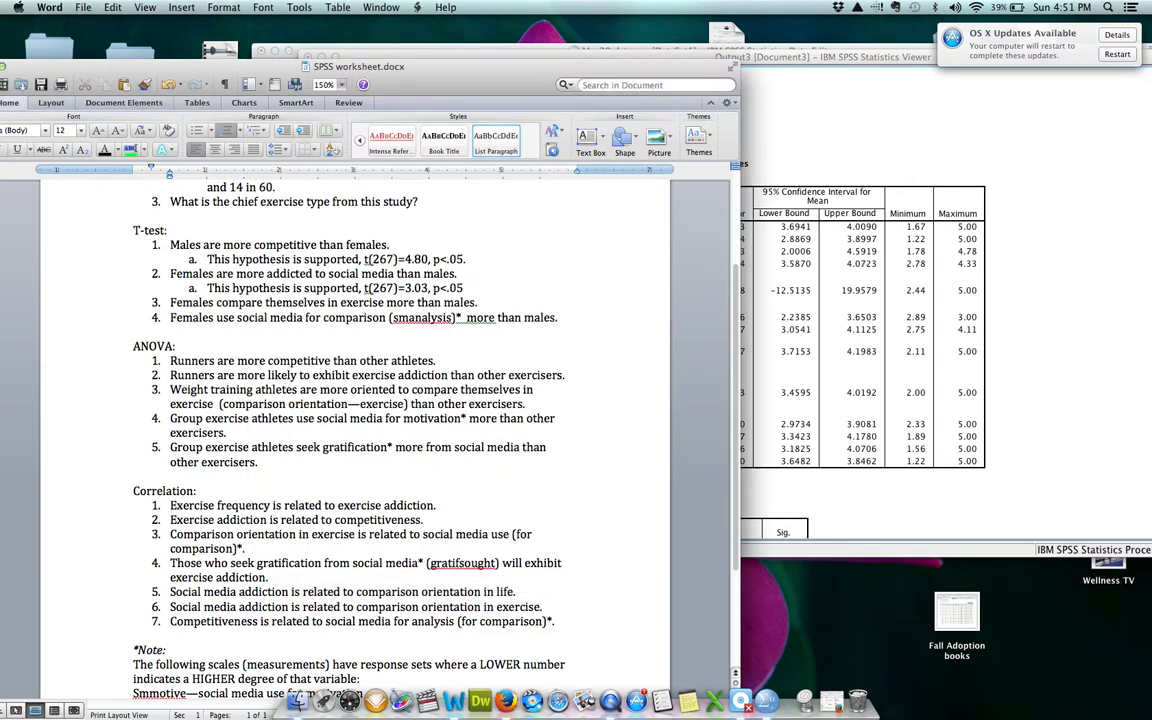
pyautogui.click(447, 362)
pyautogui.press('Return')
pyautogui.press('Tab')
pyautogui.write('This hyp')
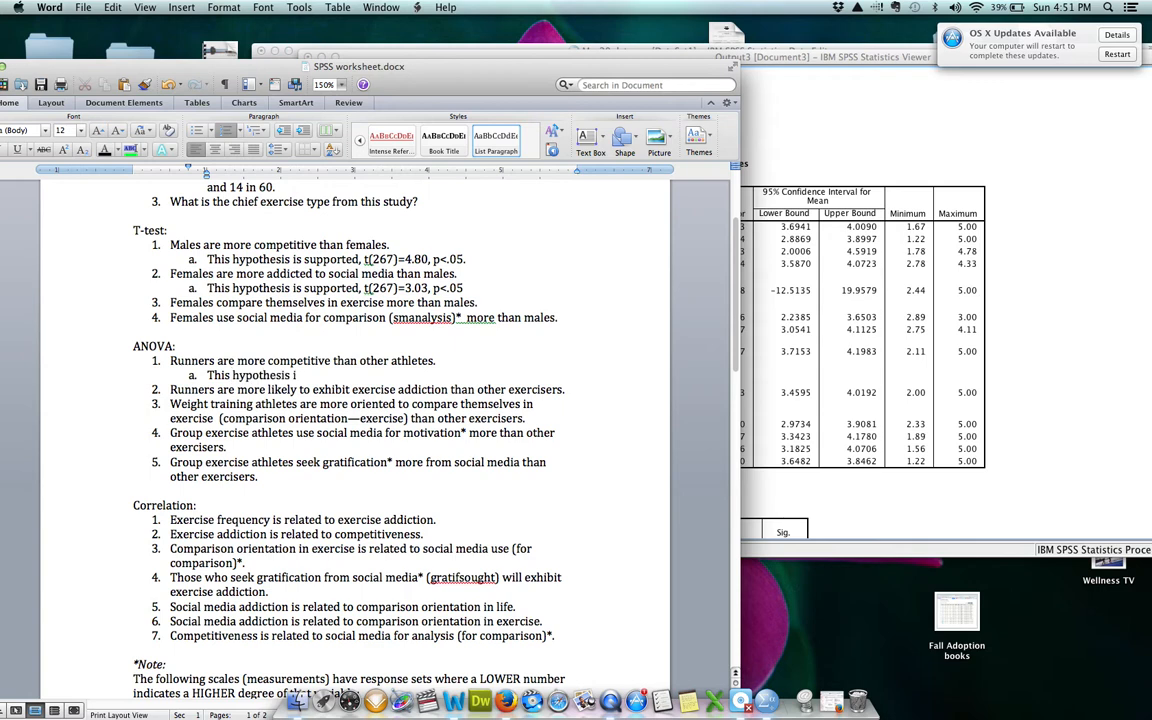
pyautogui.write('othesis is not supported, F(')
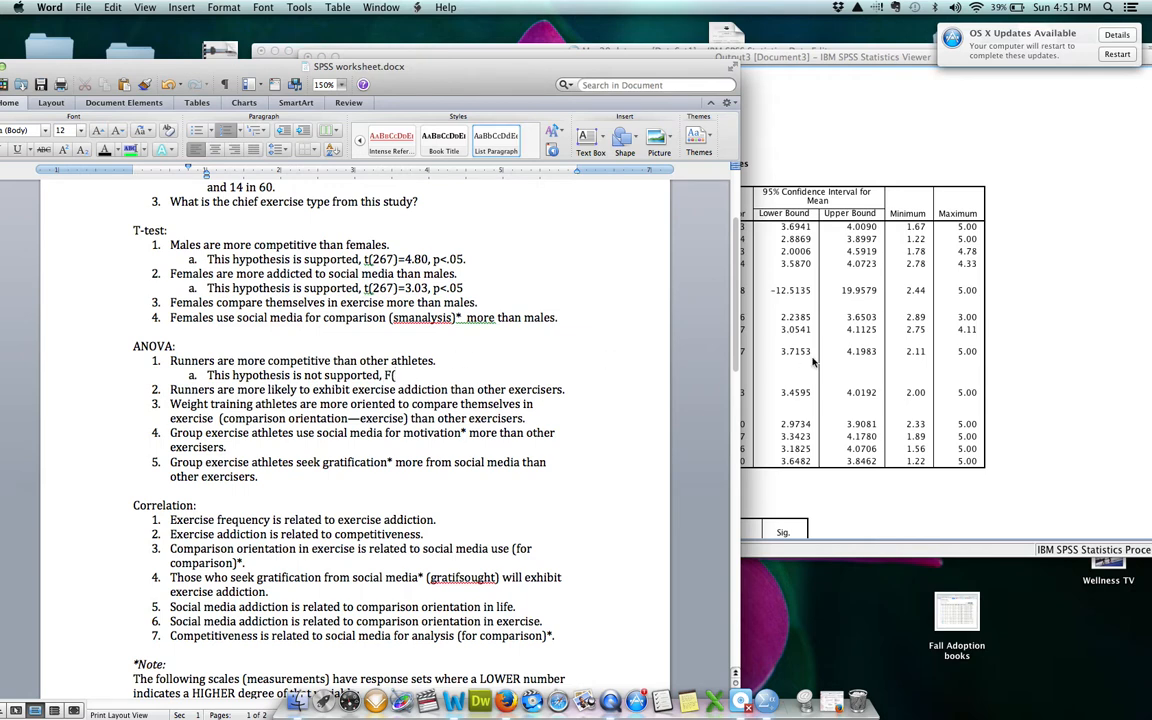
# Complete the sub-item with the statistics from the SPSS ANOVA table so it ends "F(11,261)=1.26, p>.05.".
pyautogui.click(971, 324)
pyautogui.scroll(-3, 1077, 360)
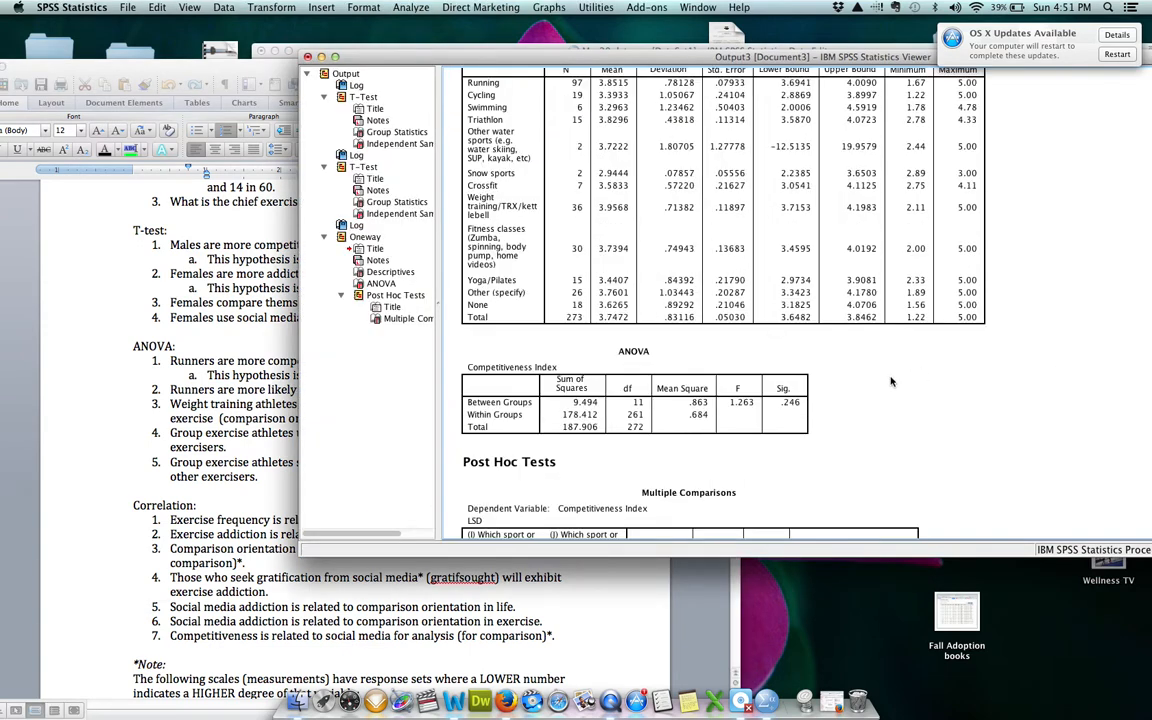
pyautogui.click(793, 348)
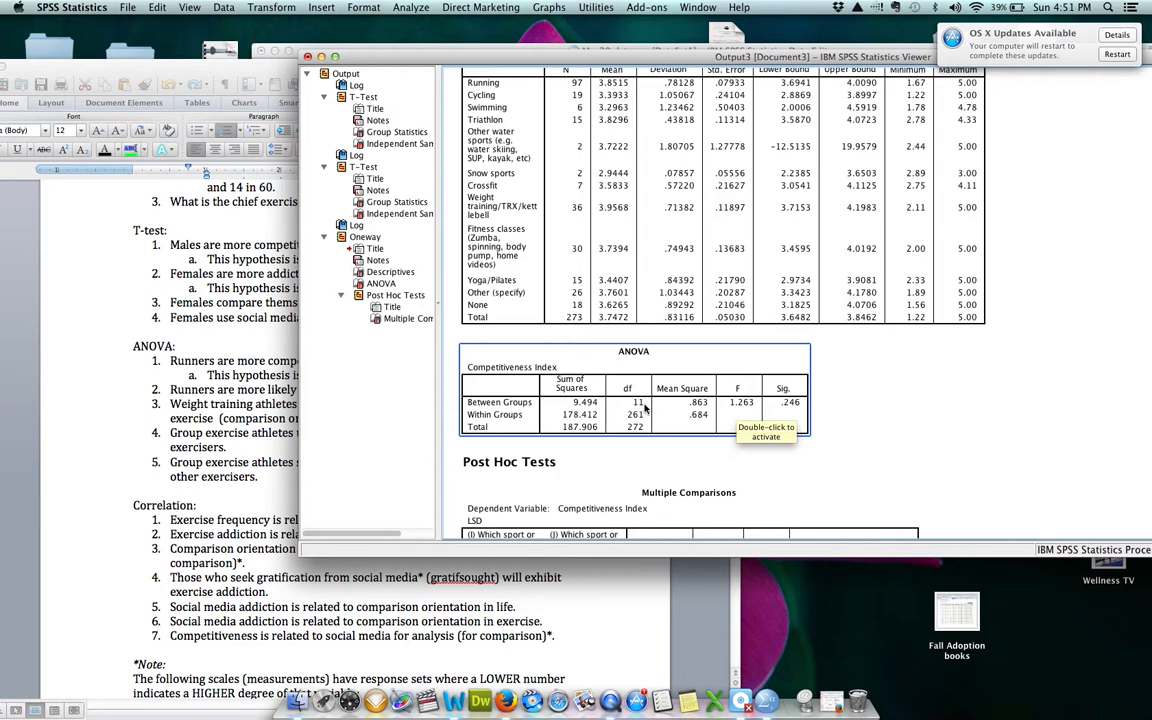
pyautogui.click(237, 392)
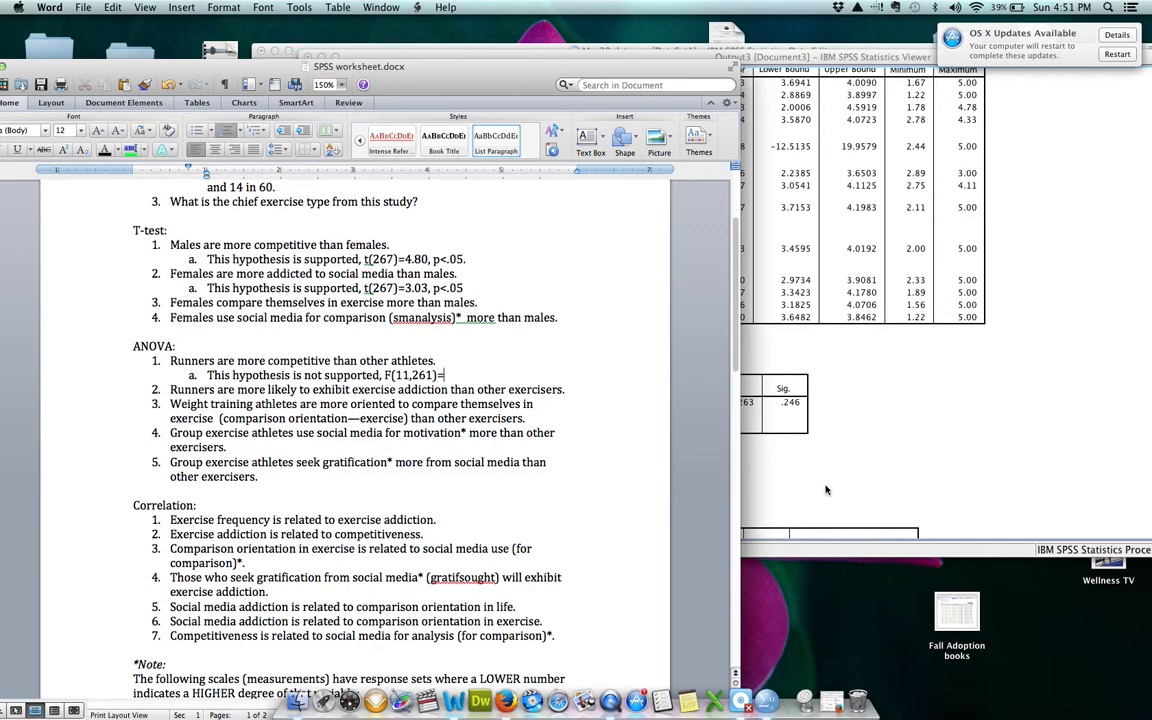
pyautogui.click(820, 409)
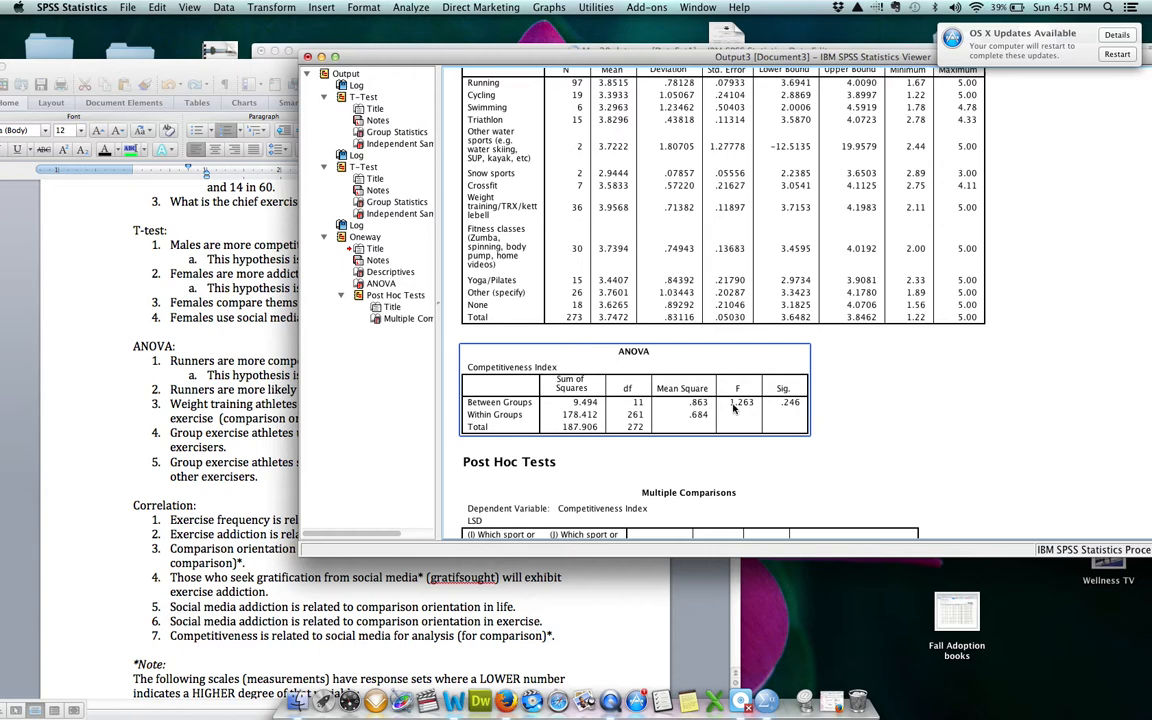
pyautogui.click(212, 394)
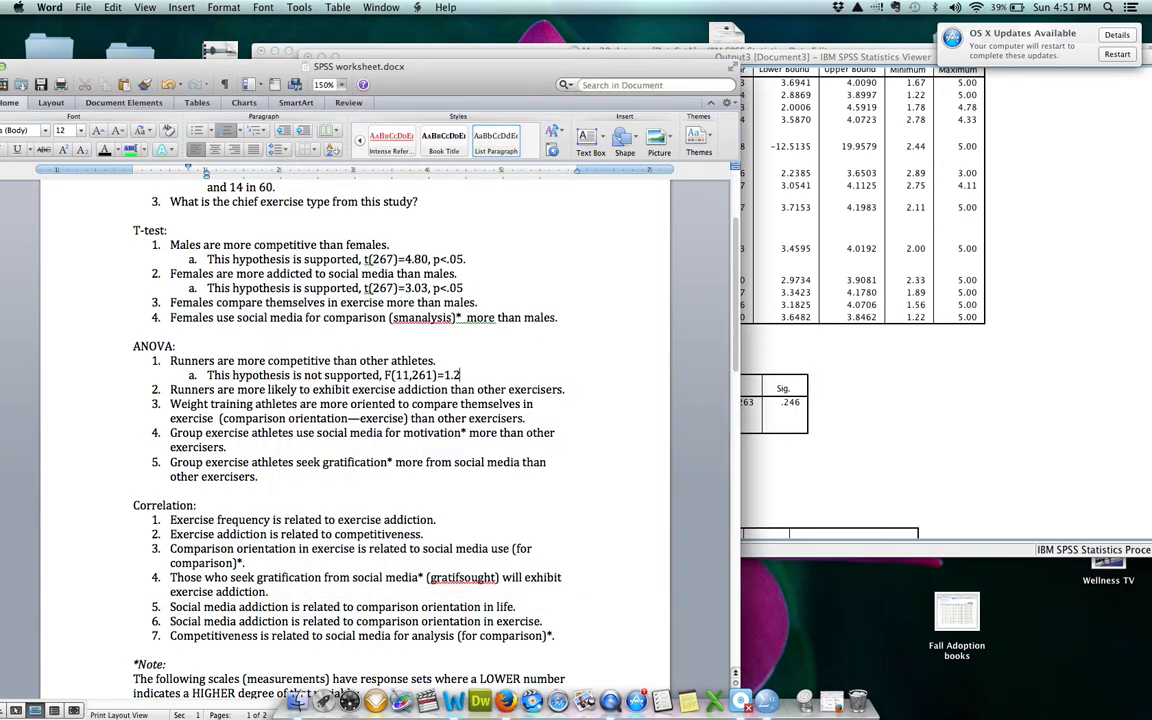
pyautogui.write('p>.05.')
# Add an empty sub-item under the second ANOVA hypothesis about runners and exercise addiction.
pyautogui.click(573, 394)
pyautogui.press('Return')
pyautogui.press('Tab')
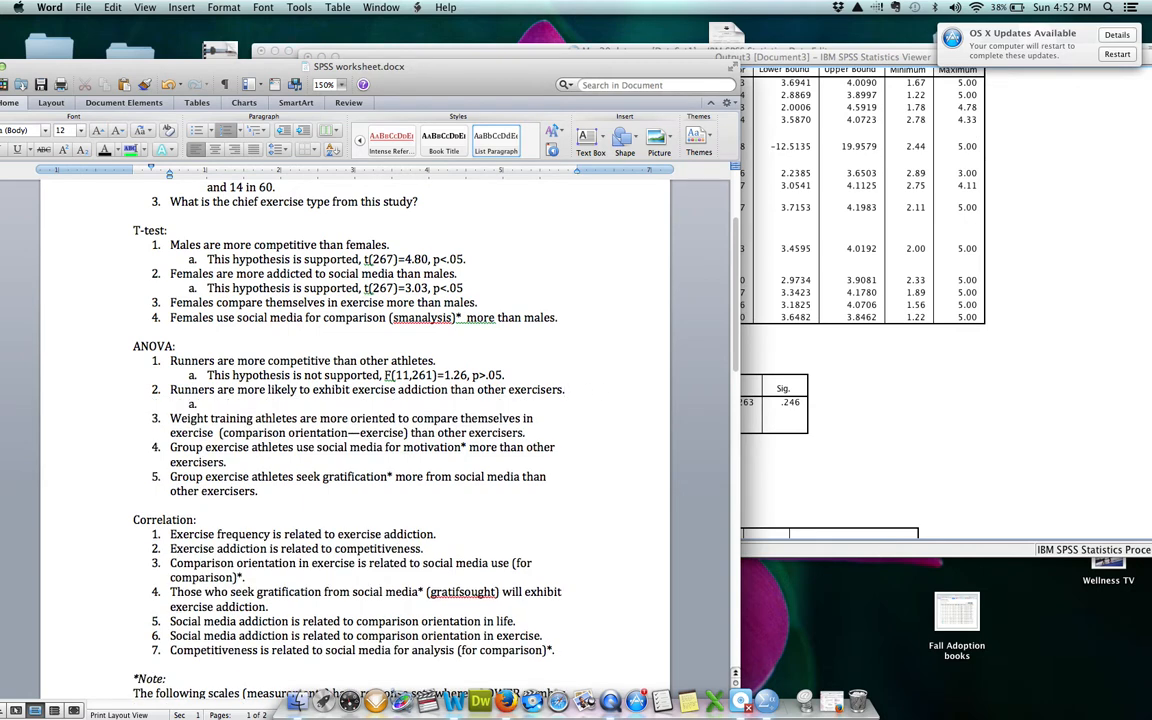
# Switch to SPSS, reopen the One-Way ANOVA setup and remove the Competitiveness Index from the dependent variables.
pyautogui.click(983, 418)
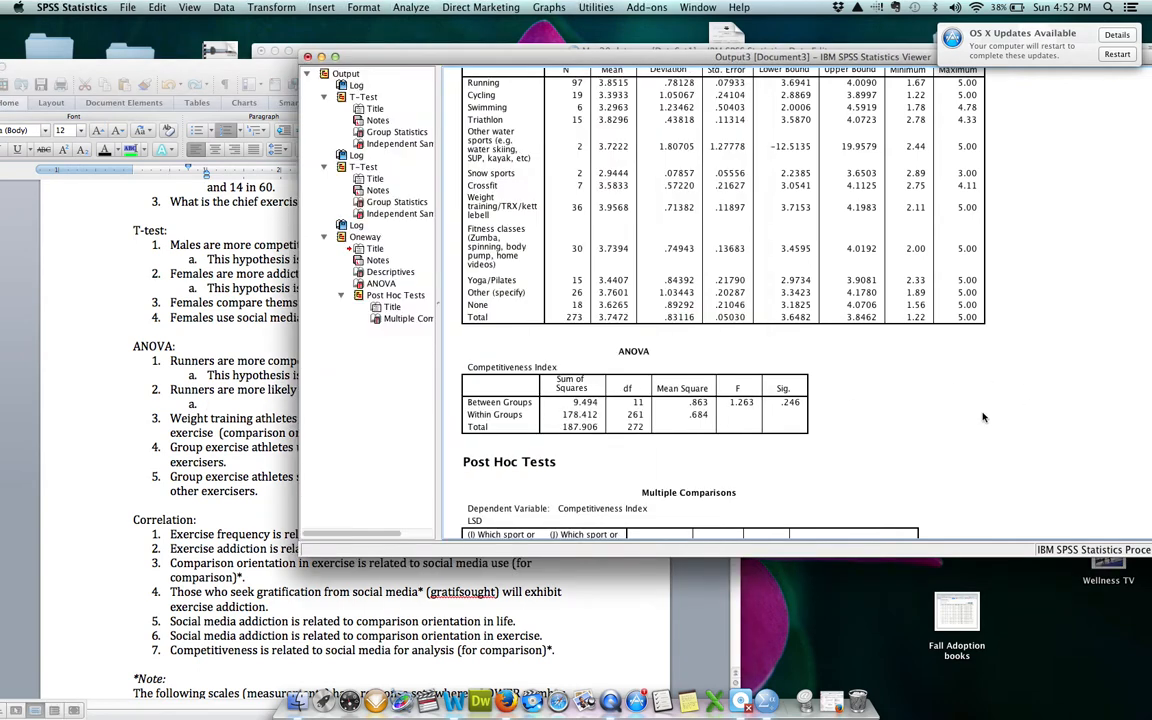
pyautogui.click(420, 8)
pyautogui.moveTo(440, 66)
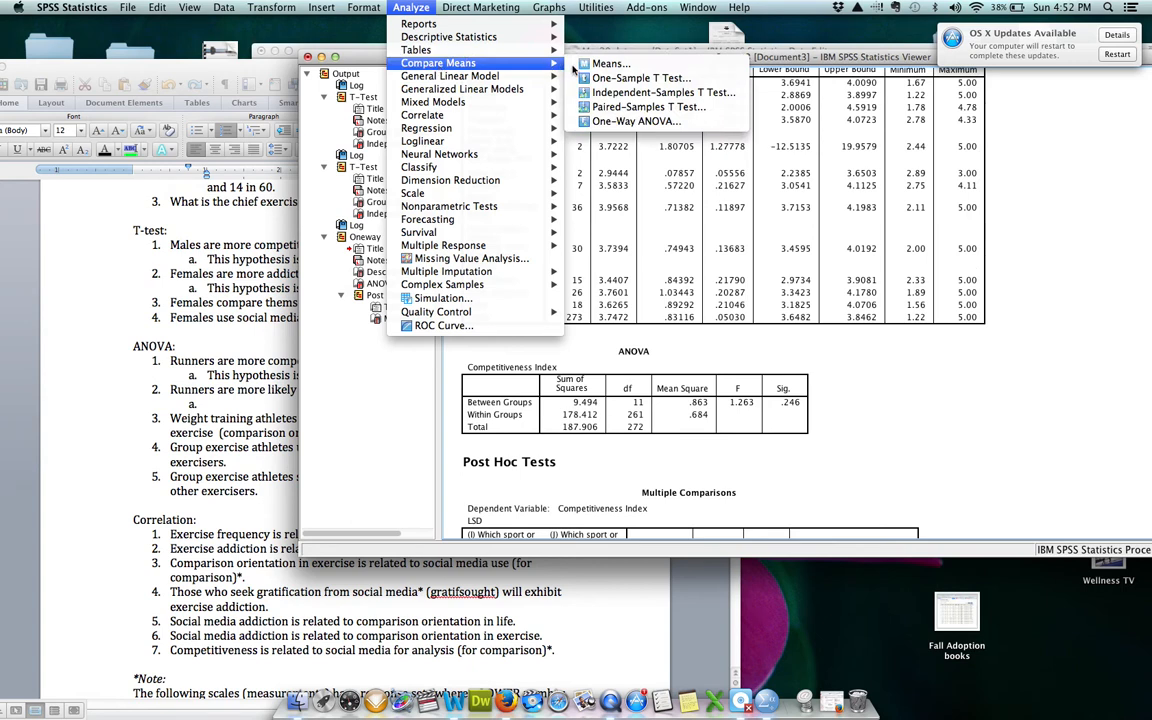
pyautogui.click(618, 122)
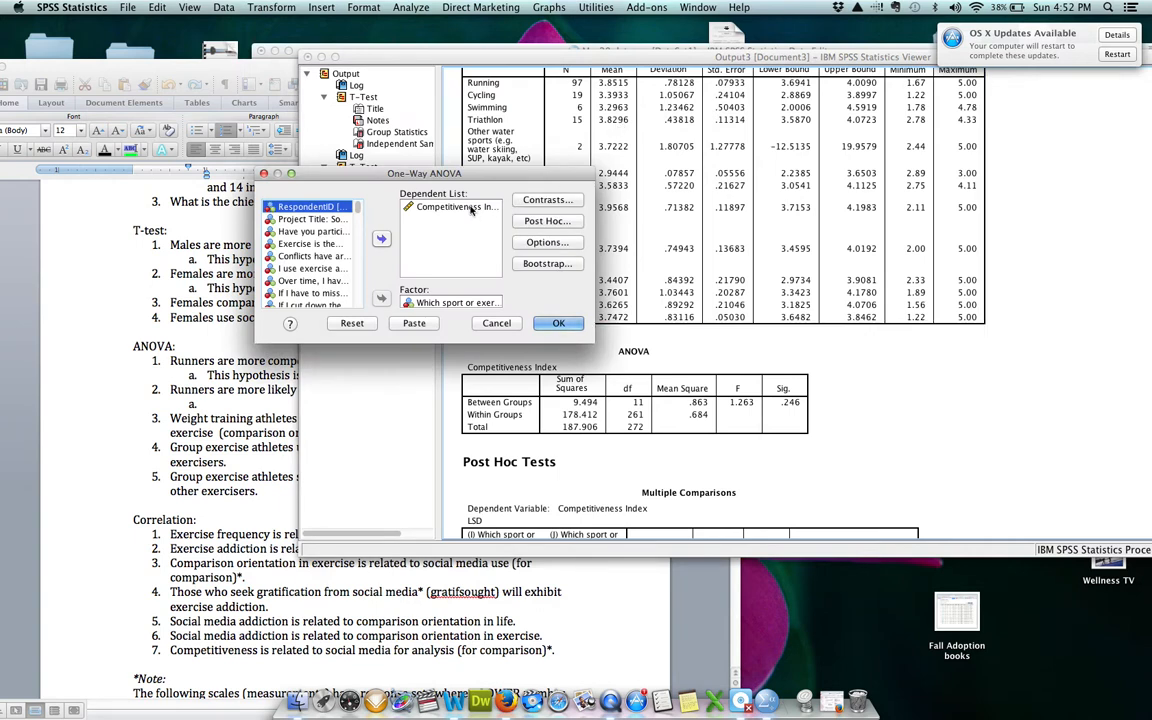
pyautogui.click(471, 207)
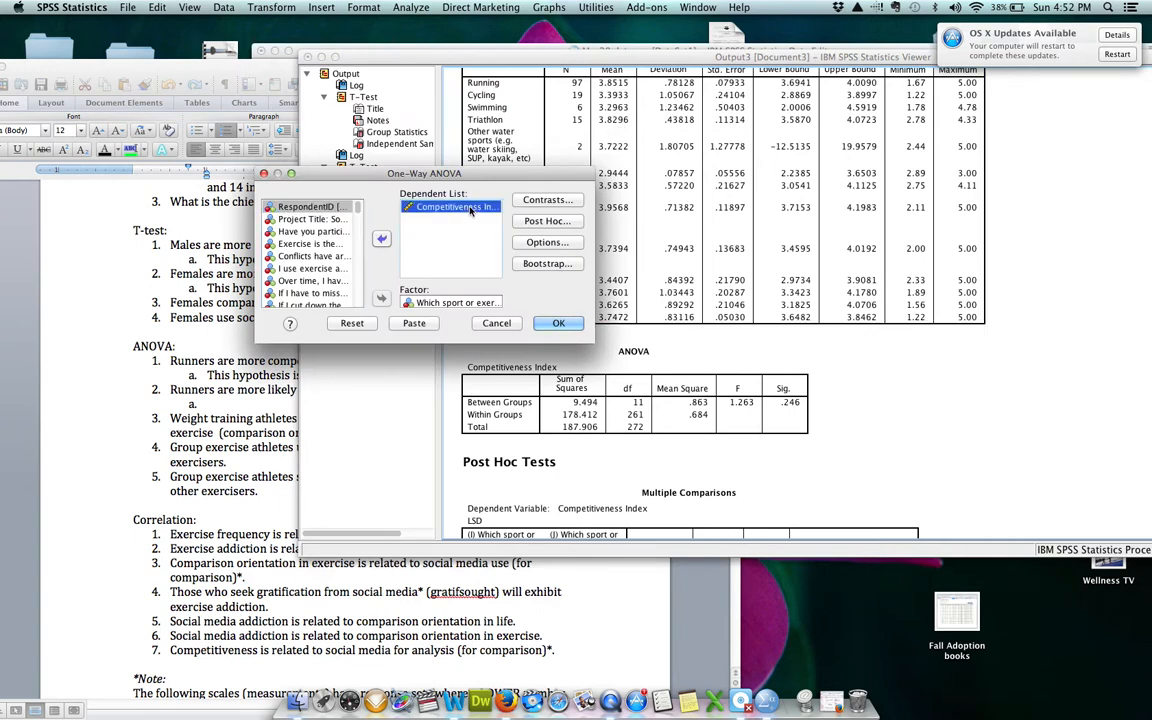
pyautogui.click(381, 241)
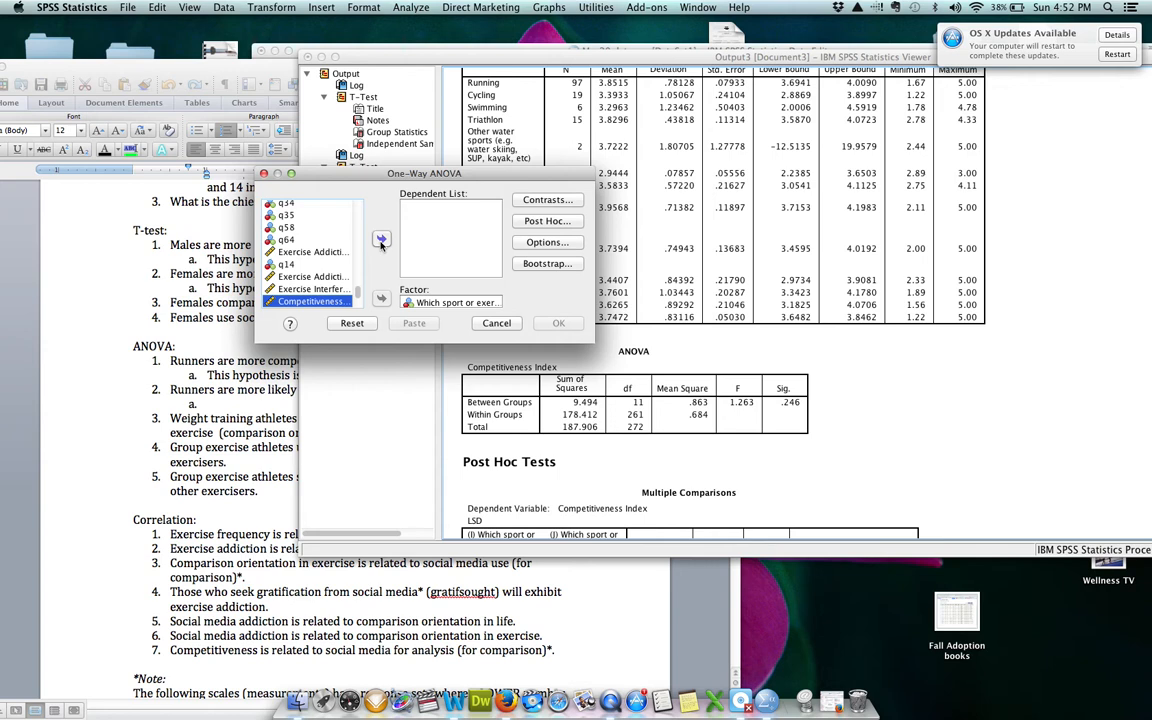
# Run the one-way ANOVA with Exercise Addiction [exaddiction] as the dependent variable, keeping the sport or exercise program question as factor.
pyautogui.click(213, 392)
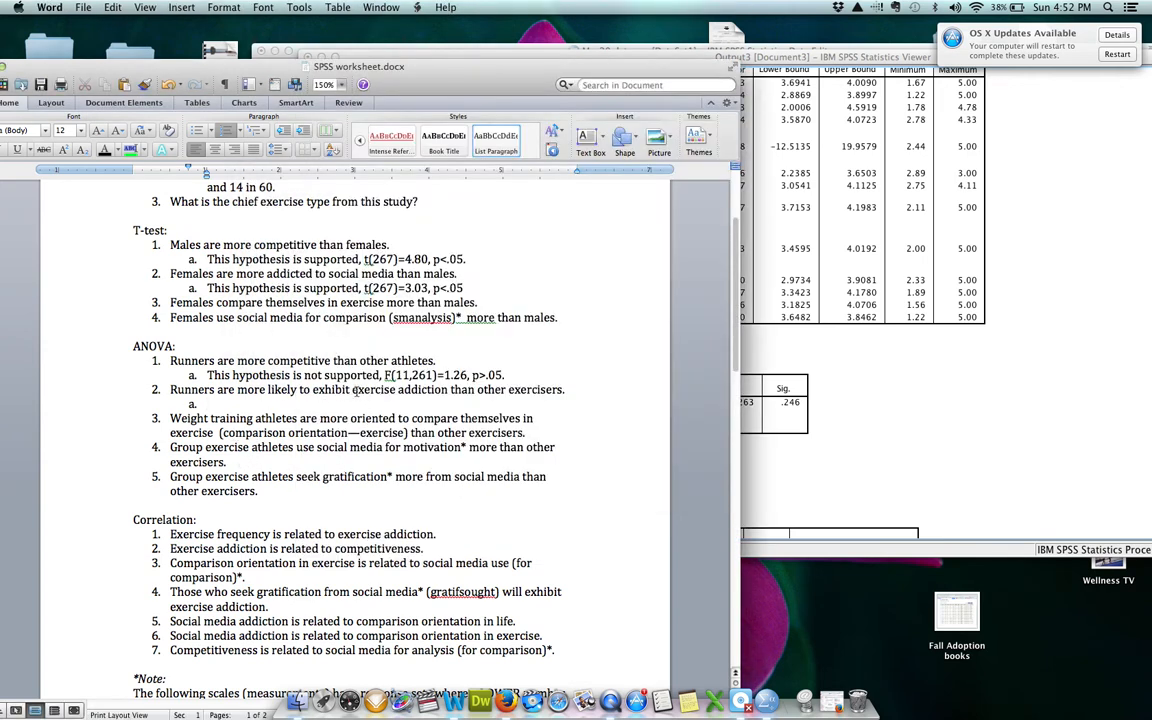
pyautogui.click(867, 392)
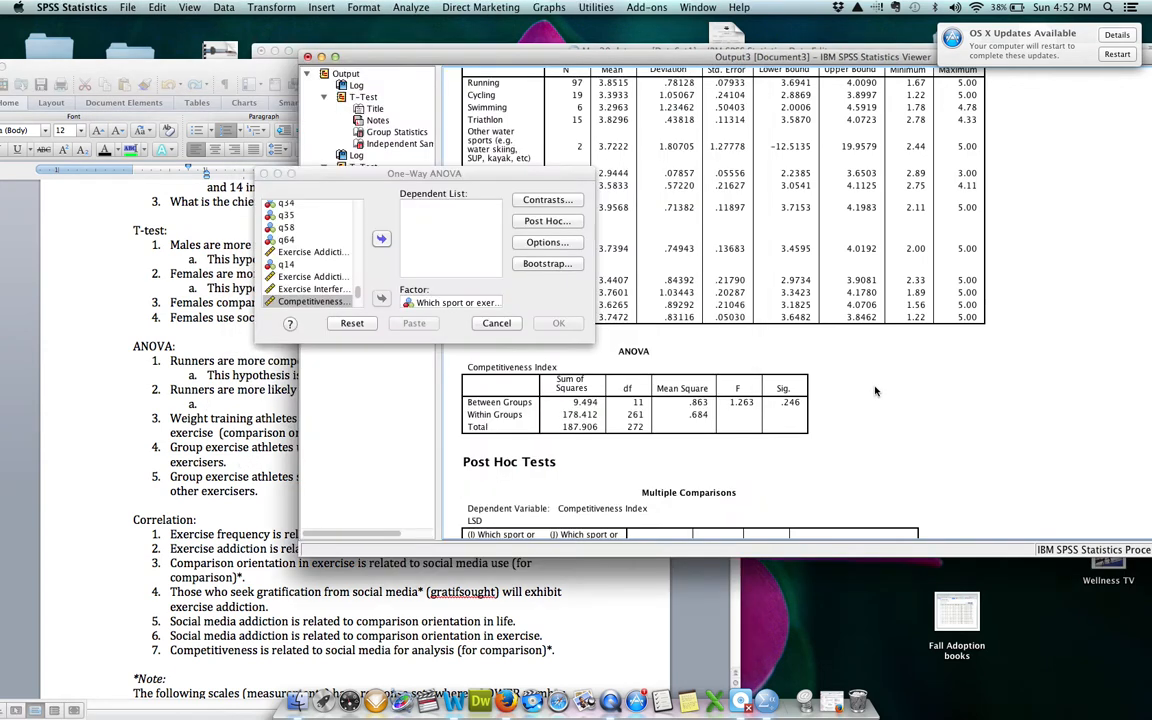
pyautogui.click(332, 277)
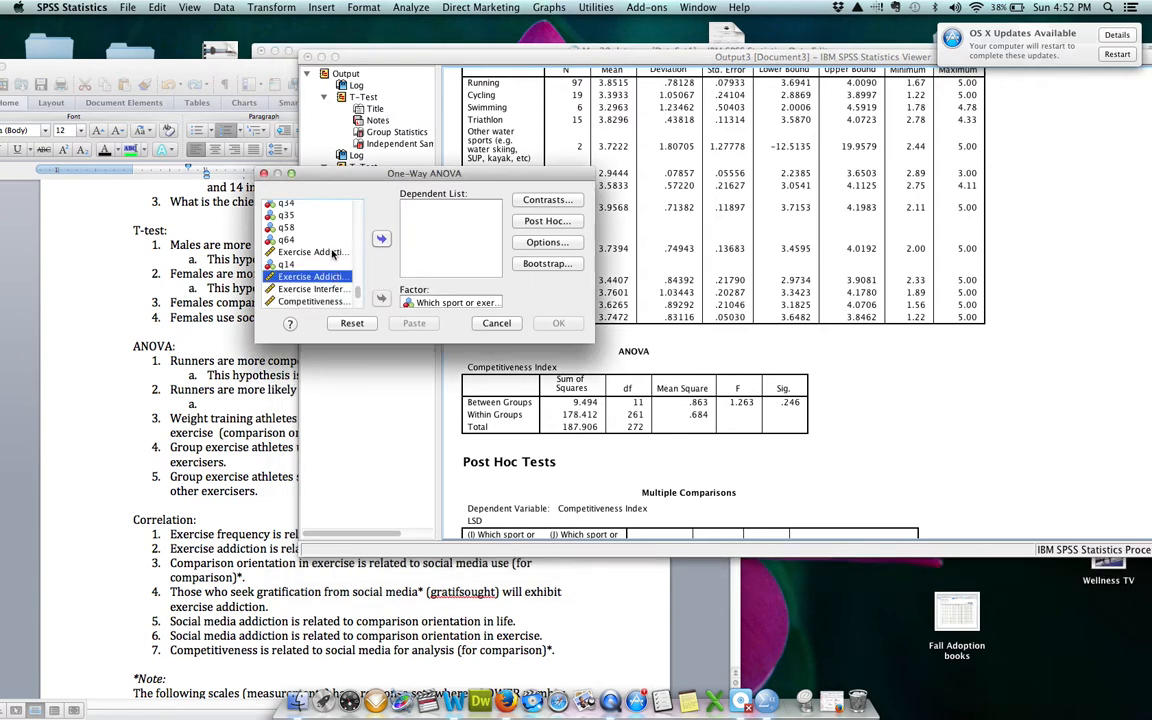
pyautogui.click(332, 252)
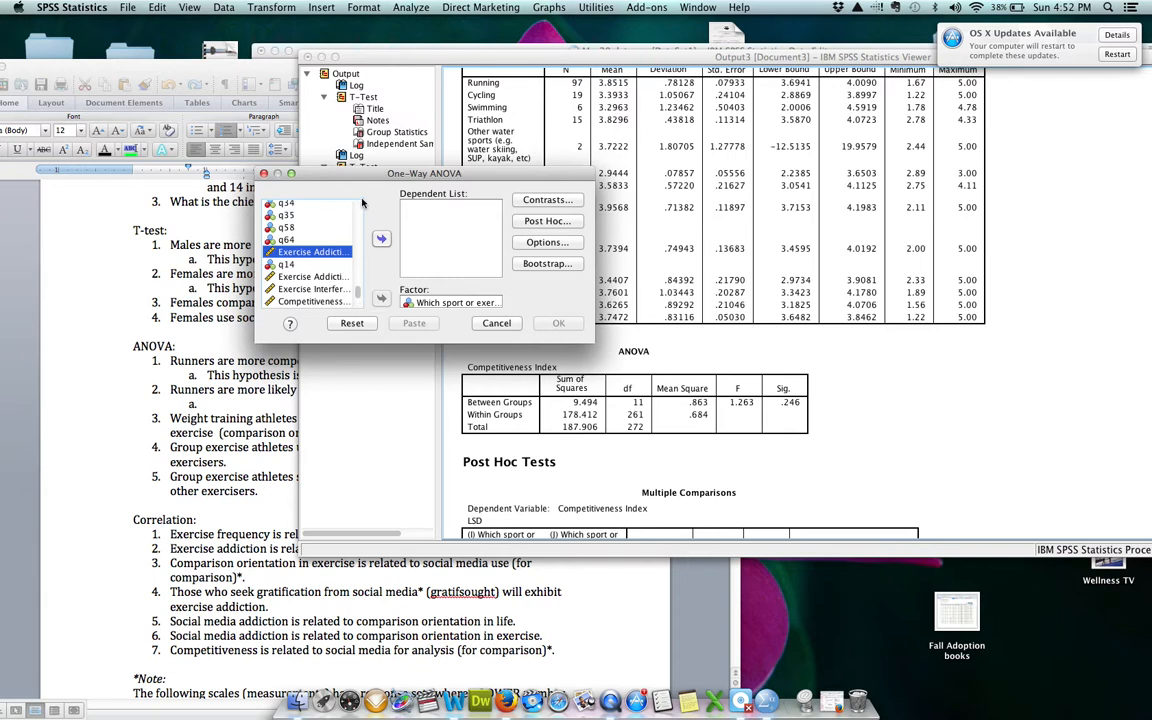
pyautogui.moveTo(593, 344); pyautogui.dragTo(915, 458)
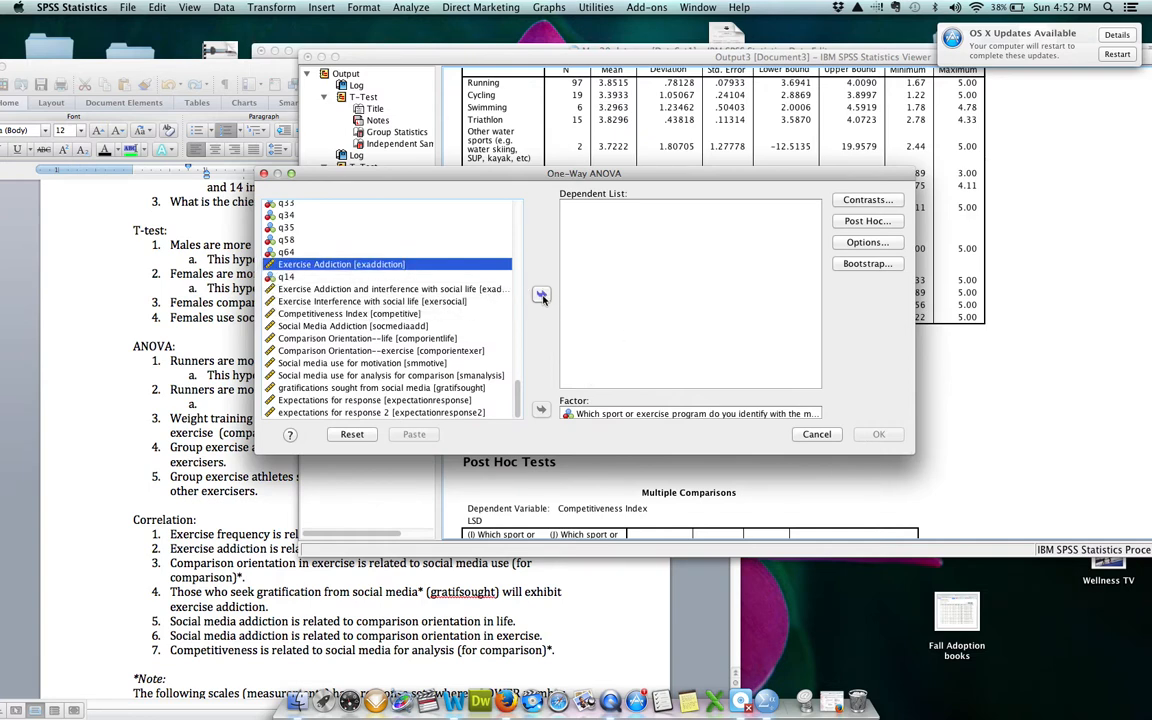
pyautogui.click(541, 295)
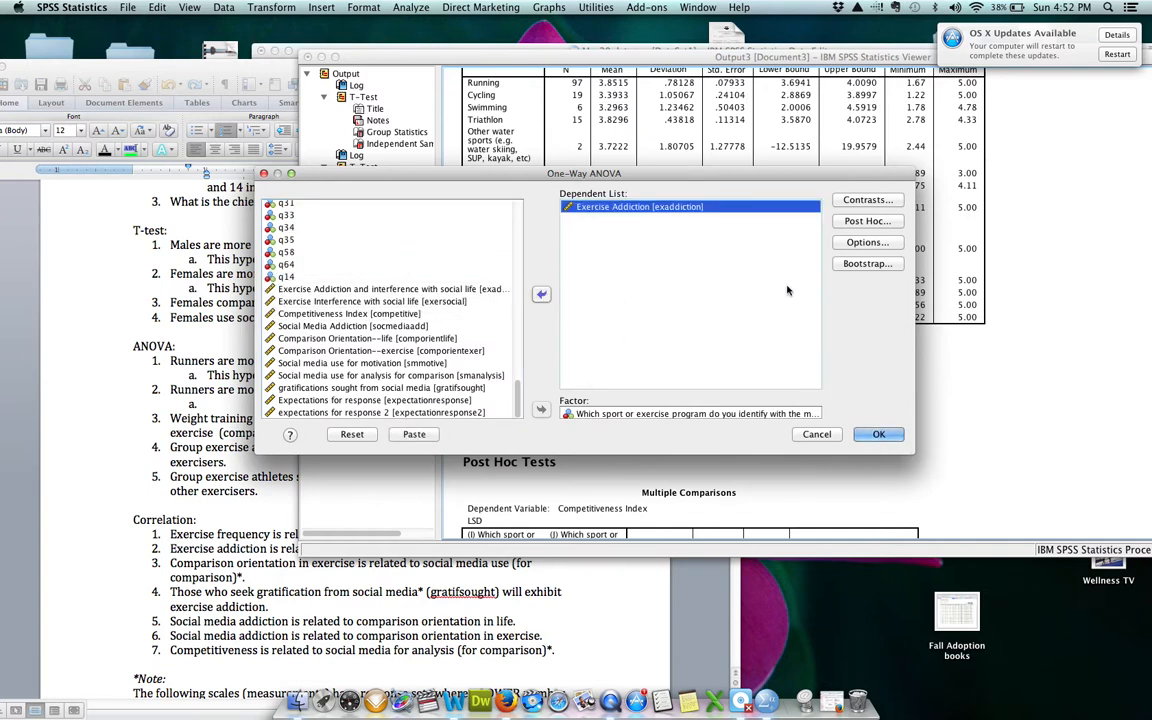
pyautogui.click(879, 434)
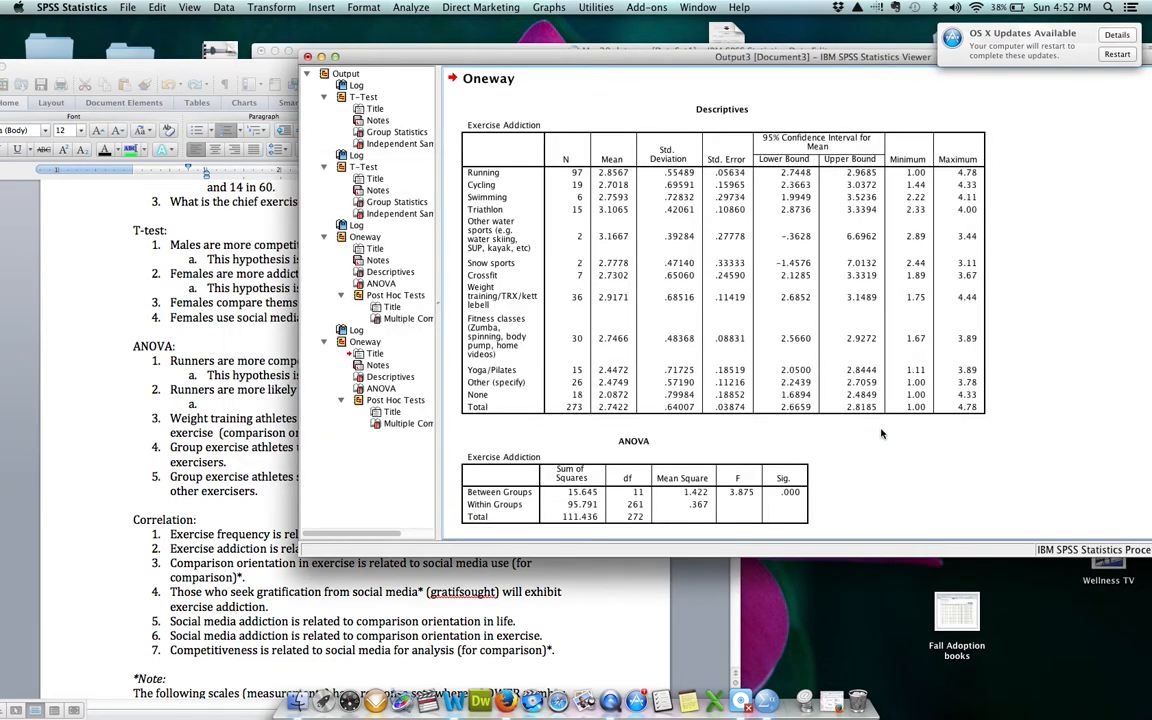
# Switch to the Word worksheet and enter "This hypothesis is supported, F(" in the empty sub-item under the second ANOVA hypothesis.
pyautogui.click(713, 437)
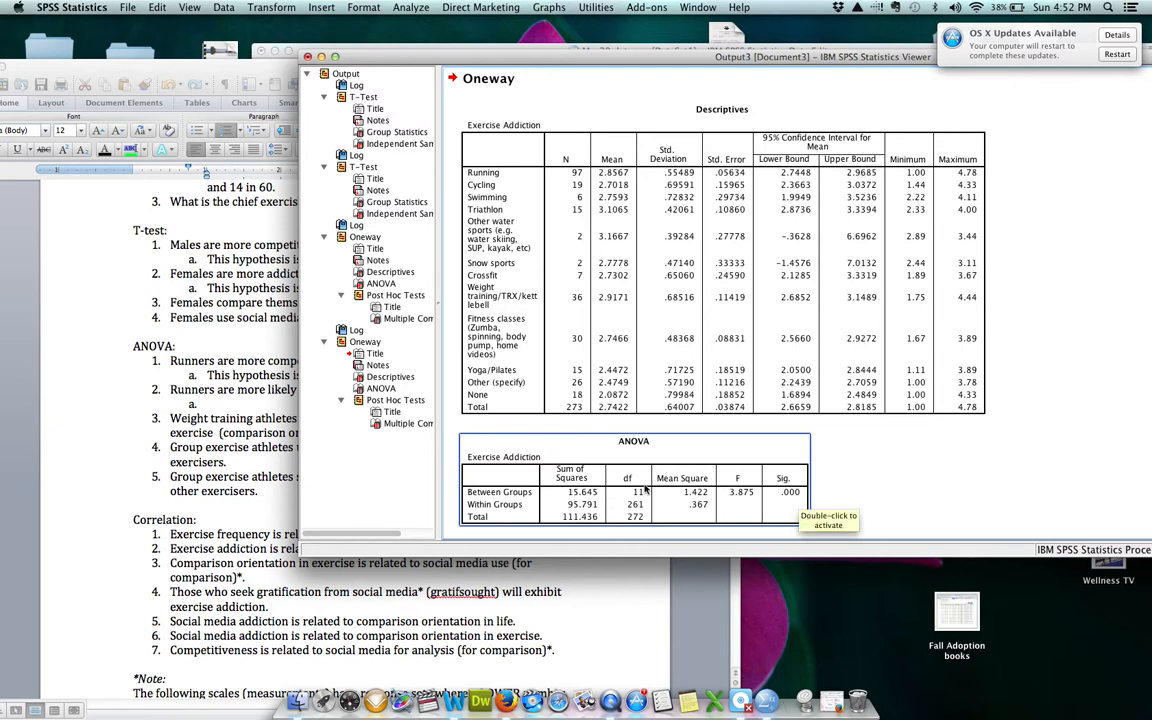
pyautogui.click(259, 418)
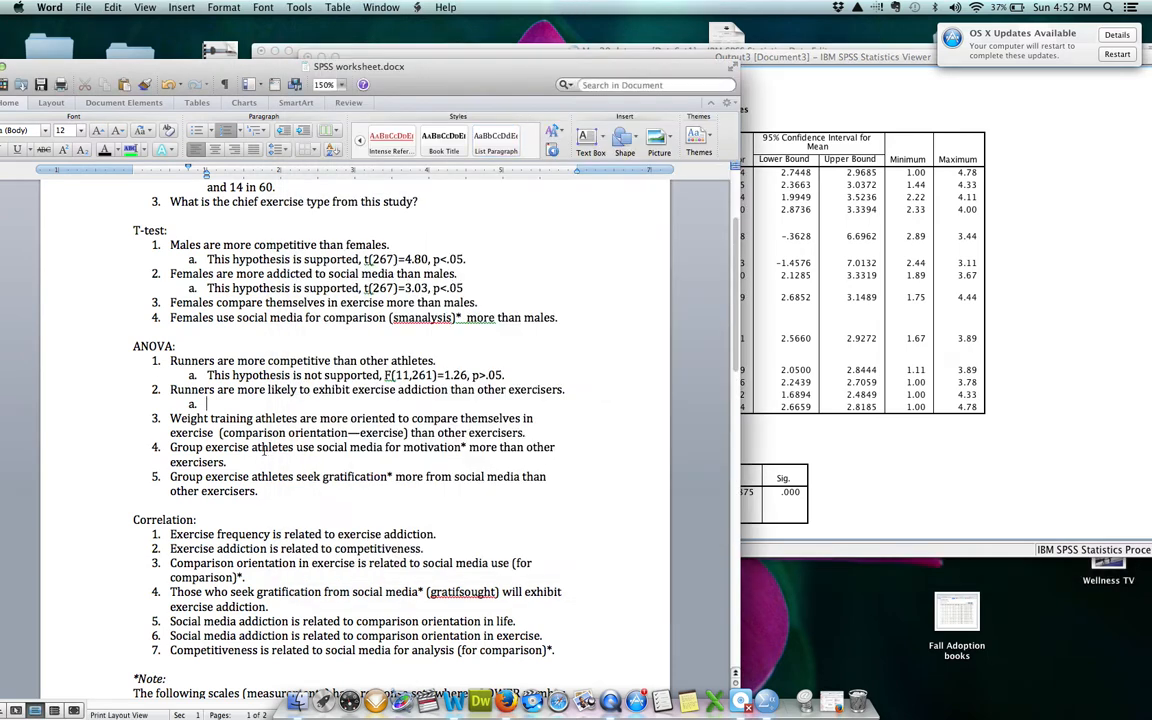
pyautogui.write('This hy')
pyautogui.write('pothesi')
pyautogui.write('s is n')
pyautogui.write('upp')
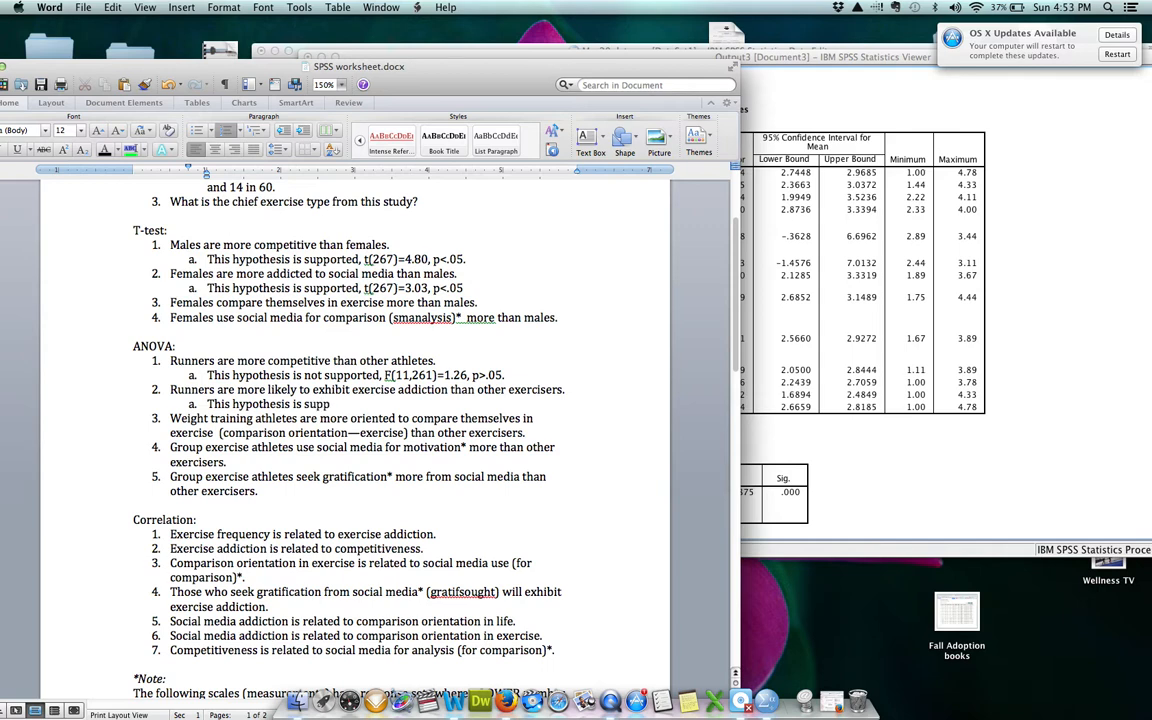
pyautogui.write('orted, F(')
# Complete the sub-item with the statistics from the SPSS Exercise Addiction ANOVA table so it ends "F(11,261)=3.875, p<.05.".
pyautogui.click(782, 404)
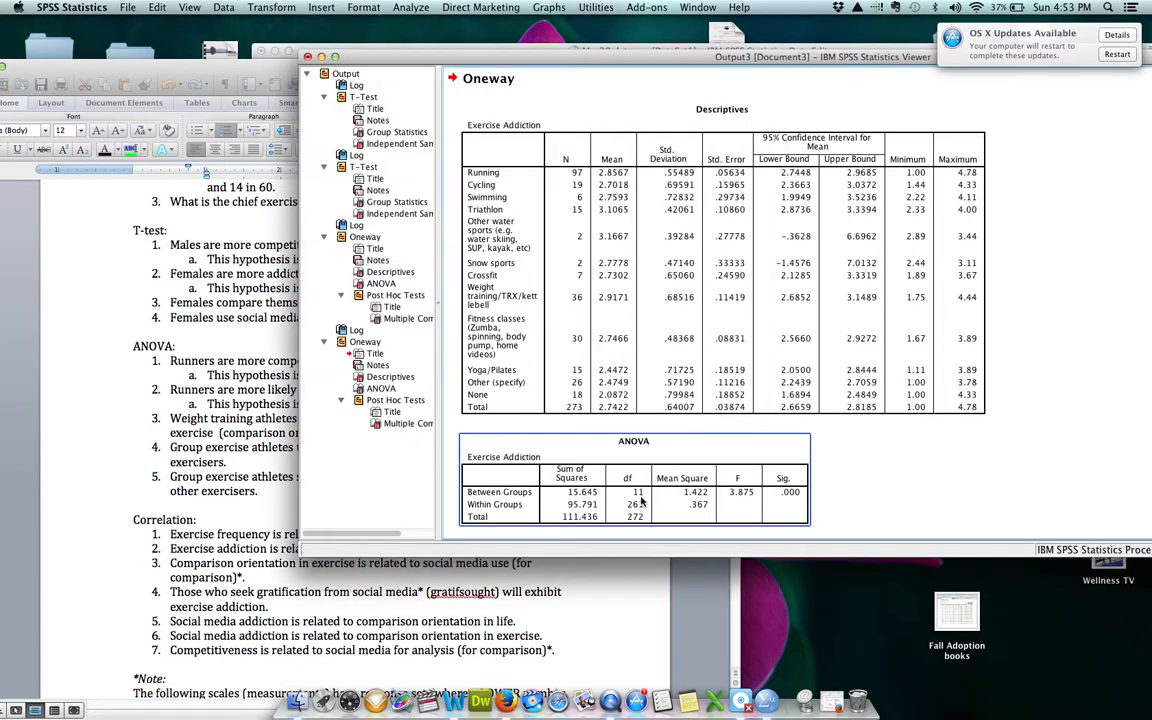
pyautogui.click(230, 461)
pyautogui.write('11,')
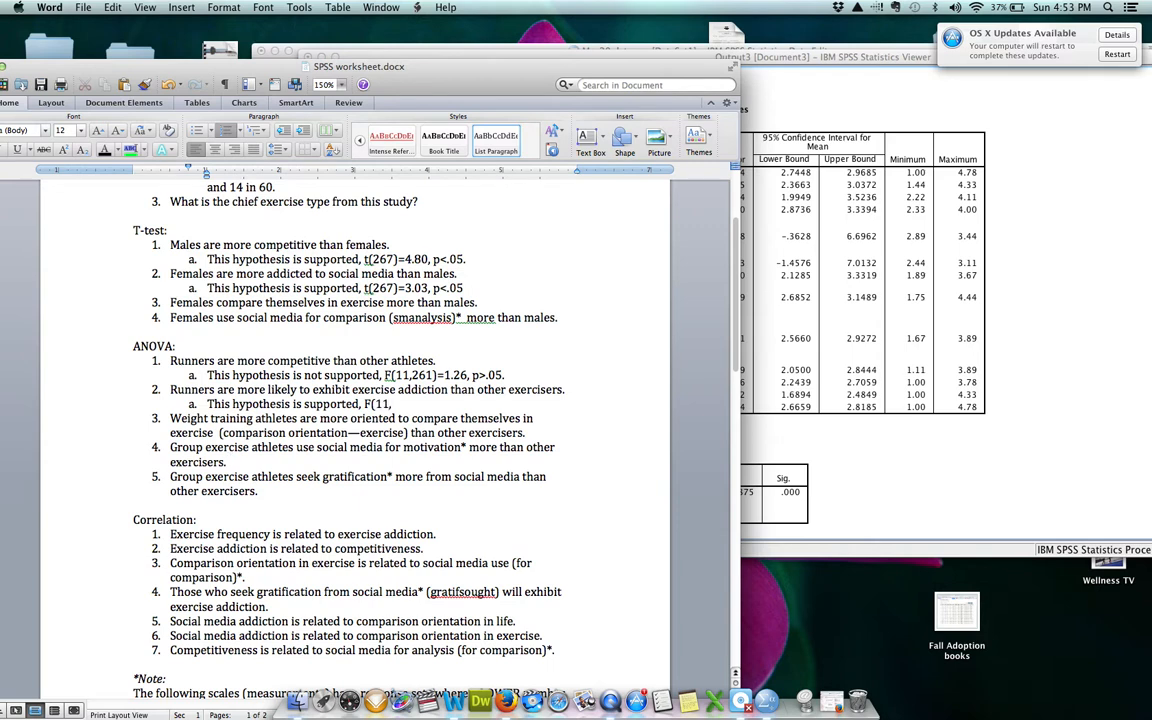
pyautogui.write('261)=')
pyautogui.click(837, 422)
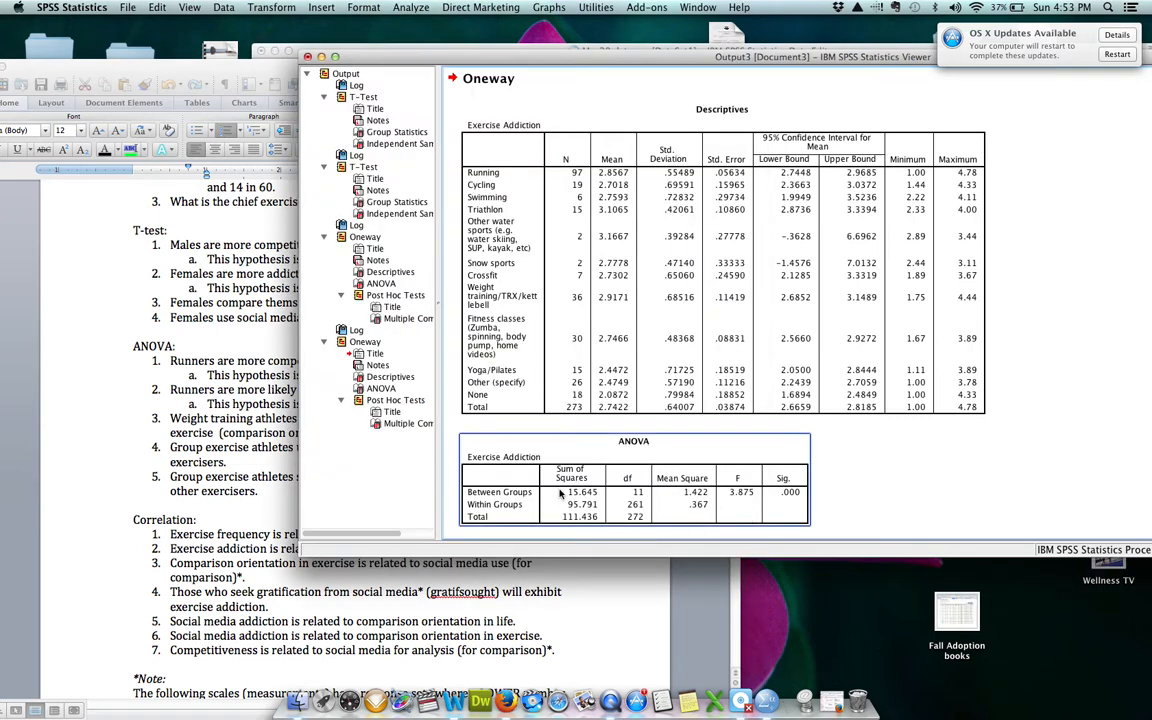
pyautogui.click(228, 447)
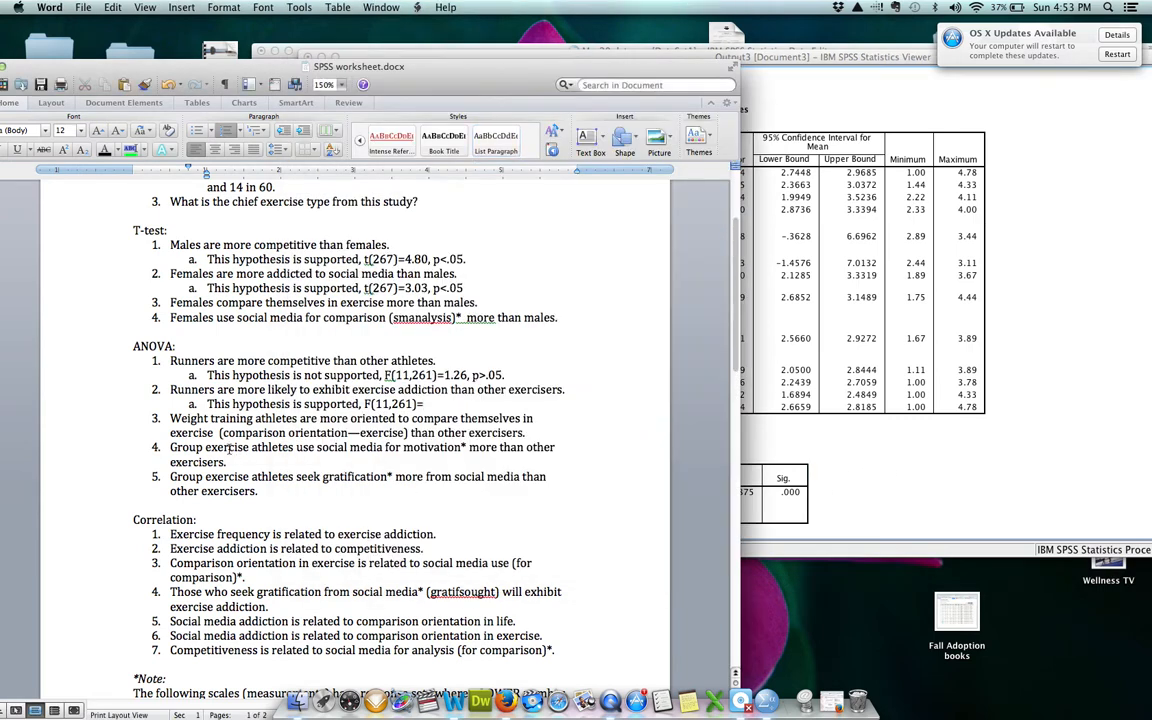
pyautogui.write('3.875, p<.05.')
# Recheck the exercise addiction hypothesis in Word against the group means in the SPSS Descriptives table.
pyautogui.click(889, 463)
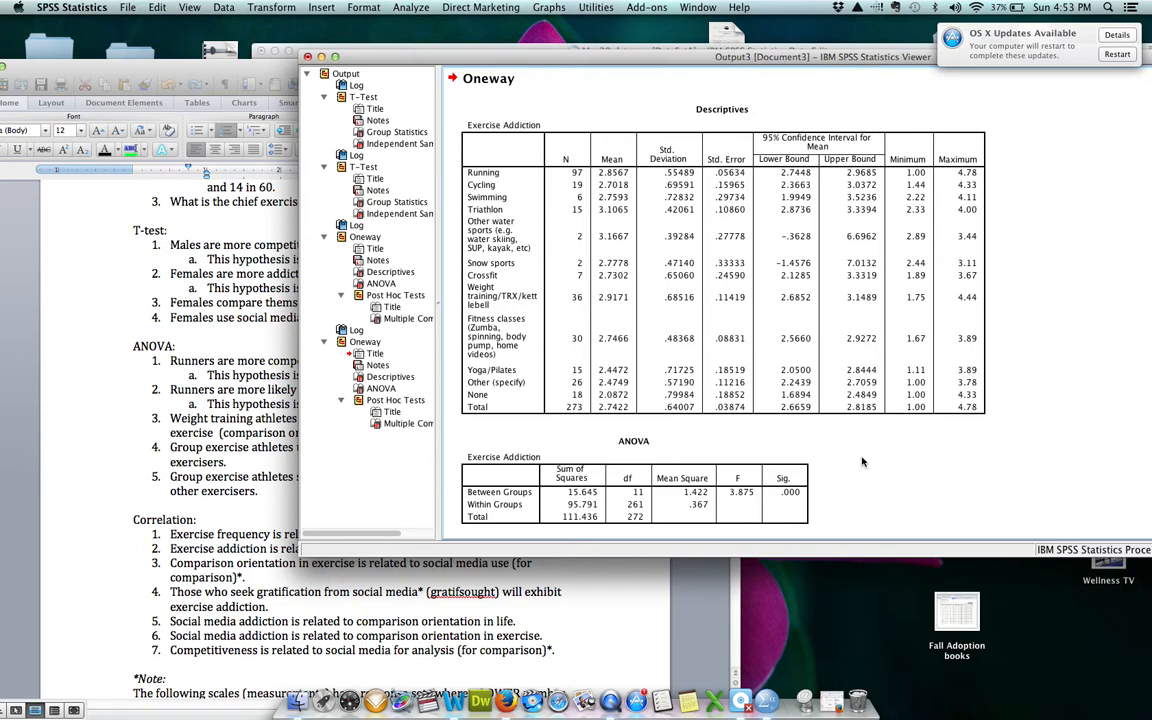
pyautogui.click(185, 387)
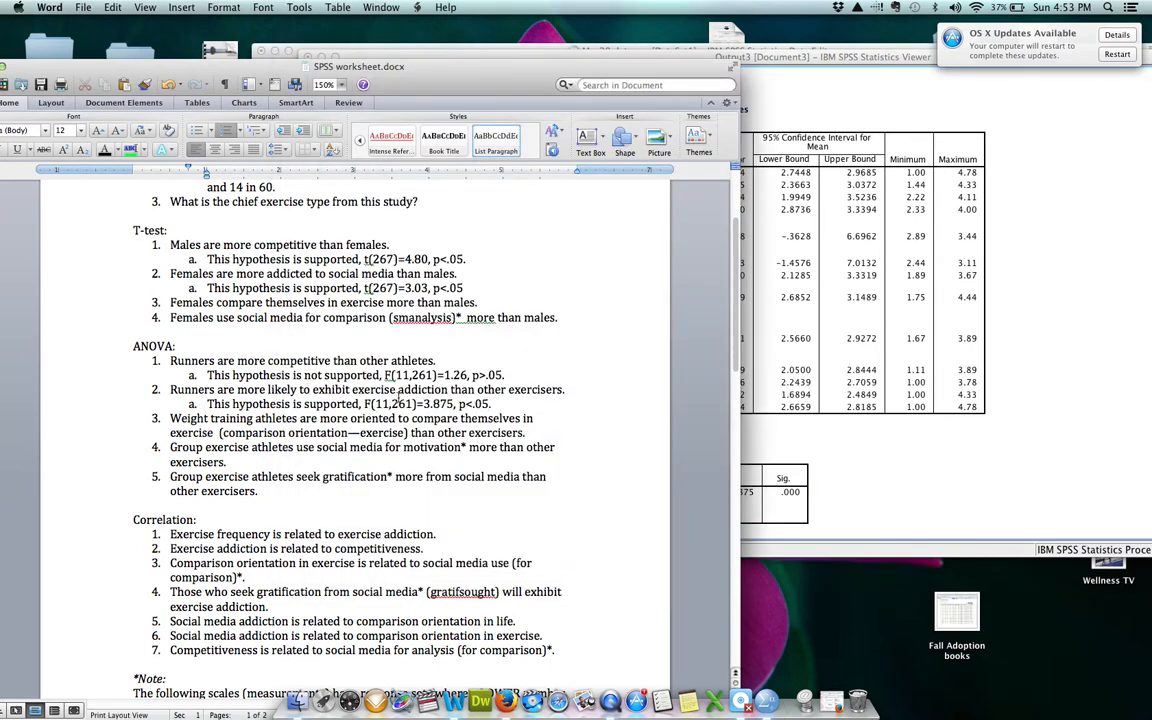
pyautogui.click(816, 441)
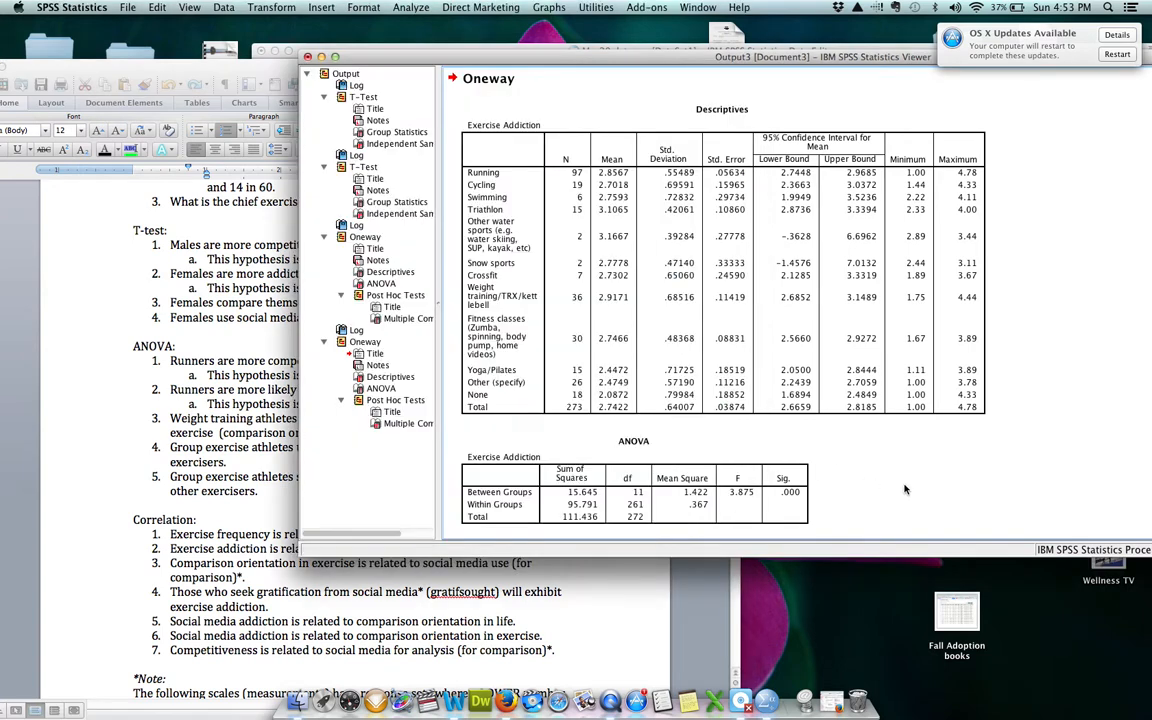
pyautogui.scroll(-3, 905, 489)
pyautogui.scroll(2, 905, 489)
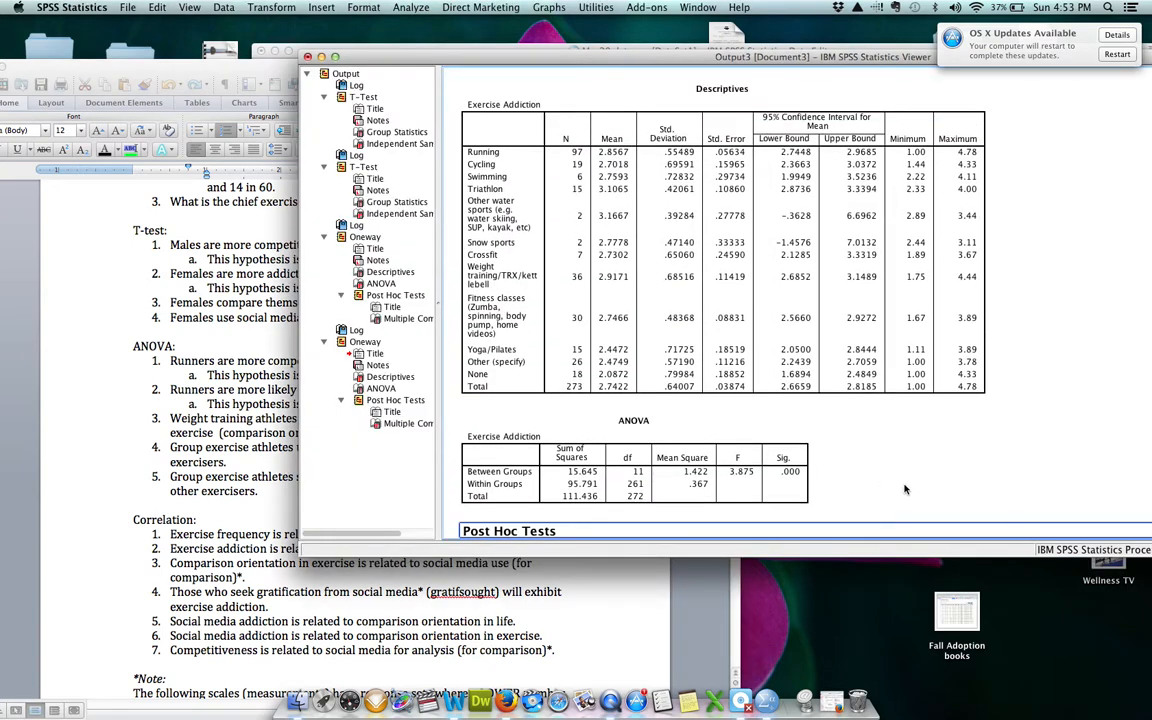
pyautogui.click(585, 270)
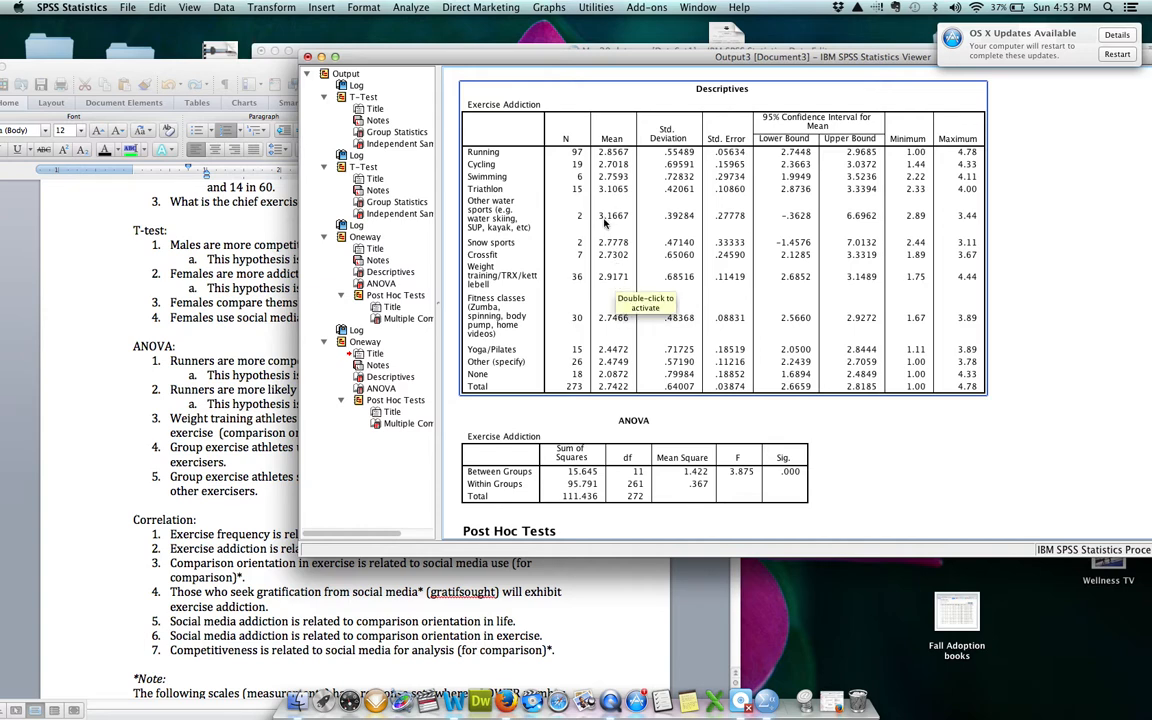
pyautogui.click(925, 496)
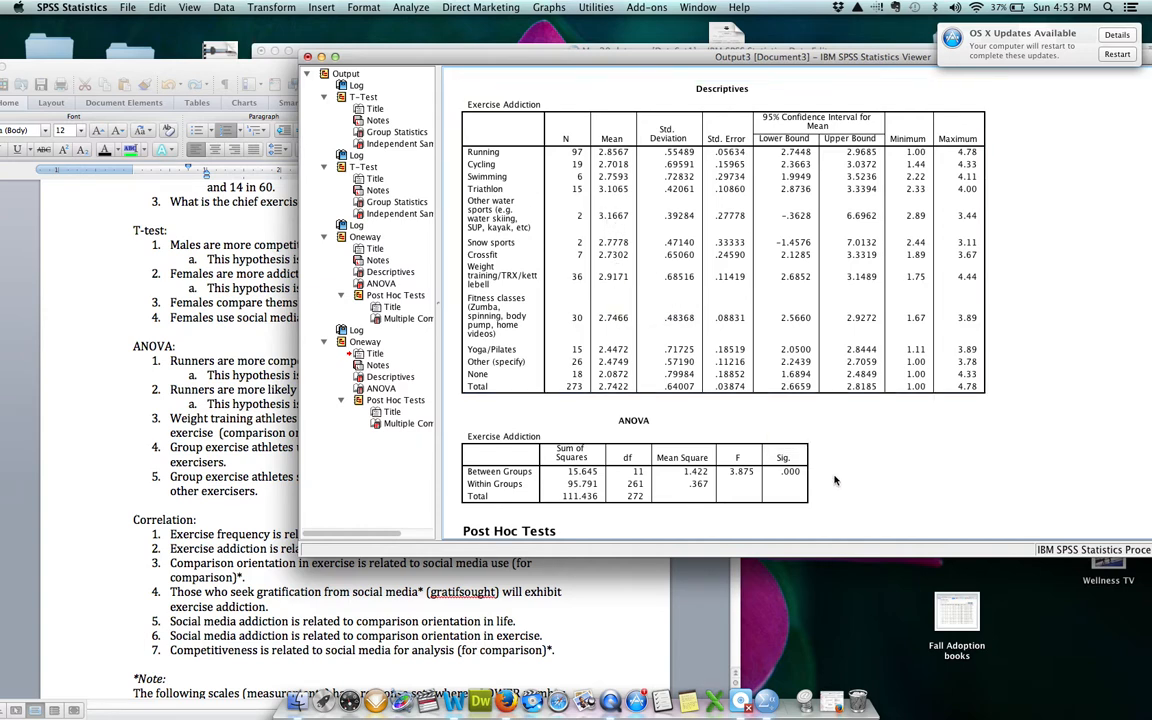
# Examine the Post Hoc Multiple Comparisons for Exercise Addiction, checking which sports differ significantly from Running.
pyautogui.scroll(-5, 924, 496)
pyautogui.scroll(-2, 924, 496)
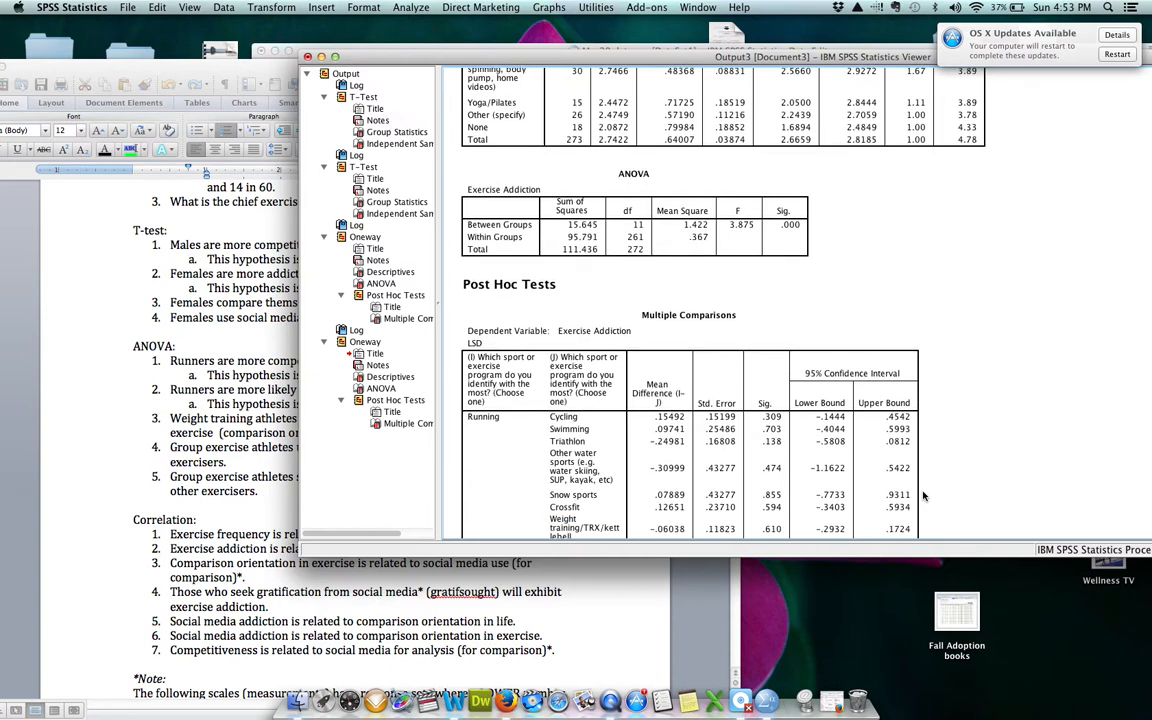
pyautogui.scroll(-1, 924, 496)
pyautogui.scroll(-3, 924, 496)
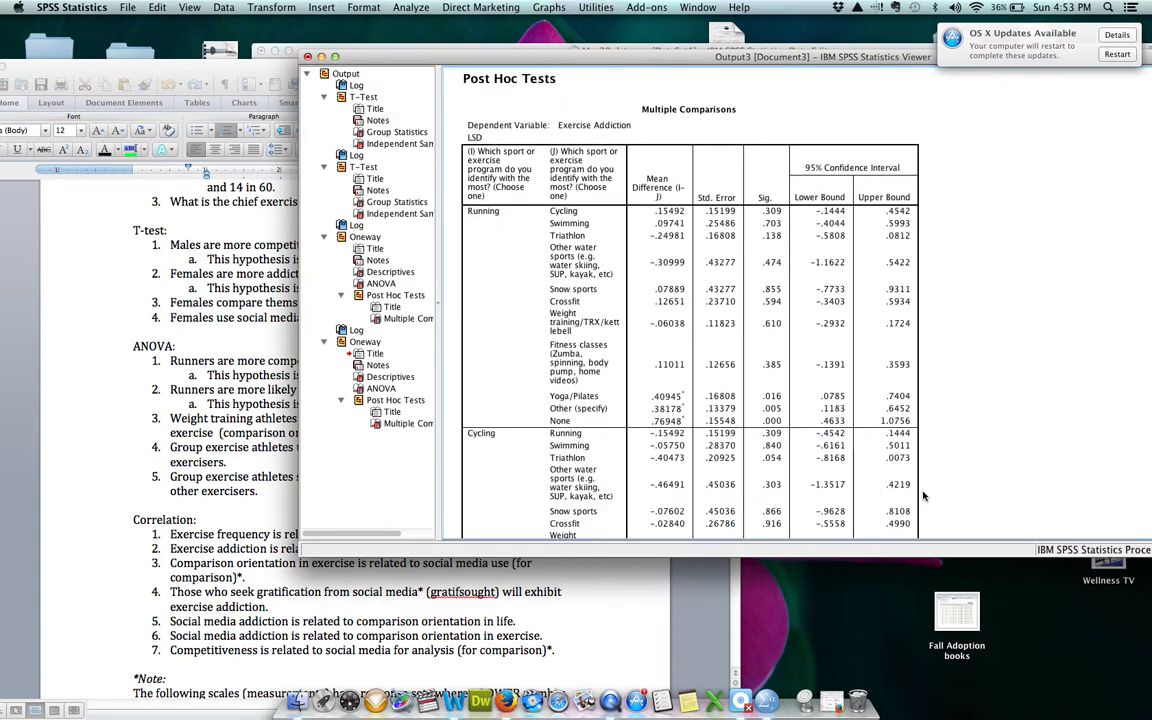
pyautogui.scroll(5, 924, 496)
pyautogui.scroll(-9, 924, 496)
pyautogui.scroll(-12, 944, 467)
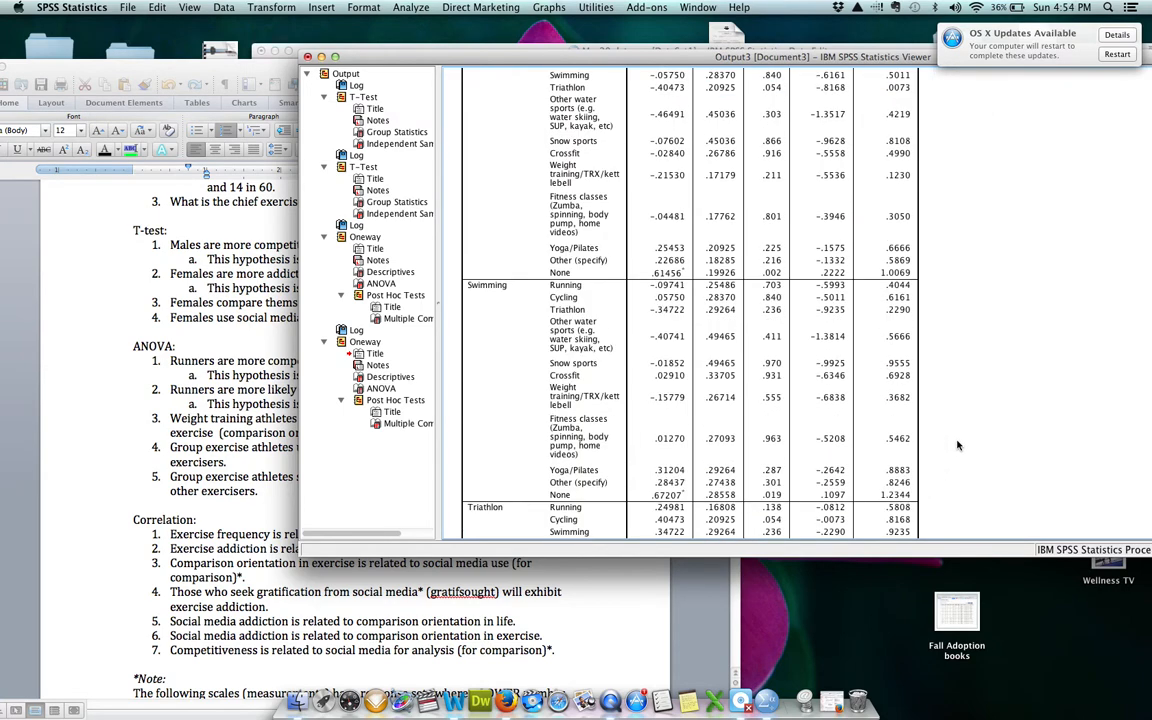
pyautogui.scroll(-2, 957, 445)
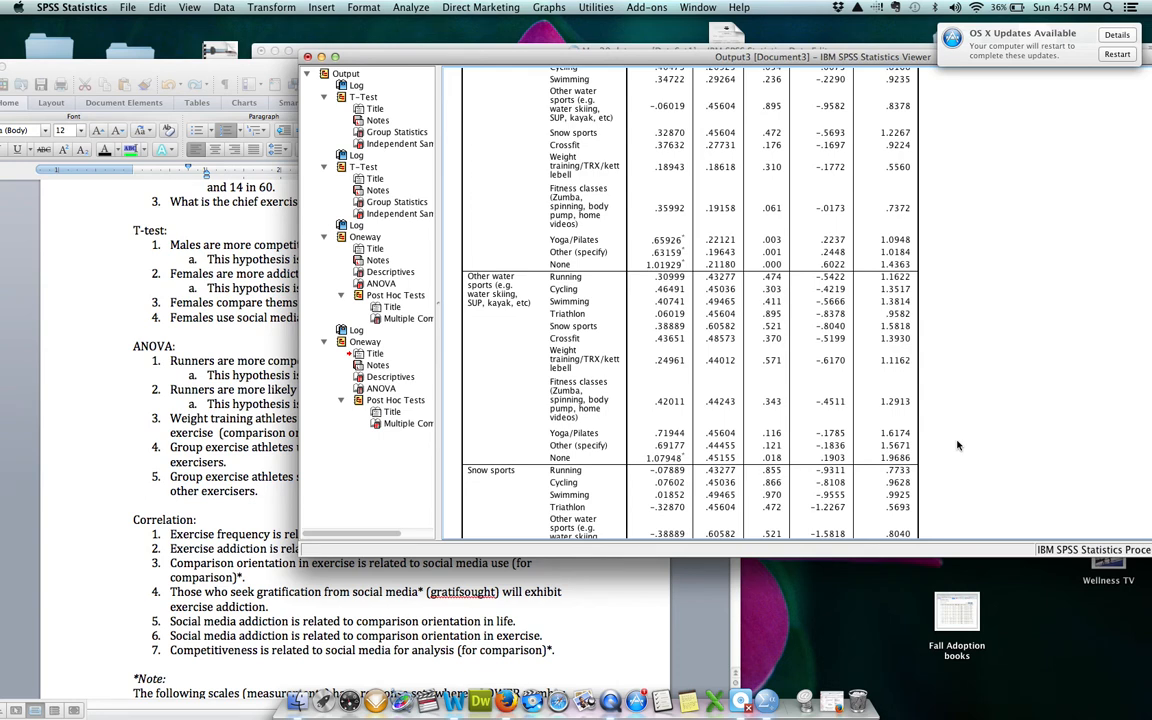
pyautogui.scroll(3, 957, 445)
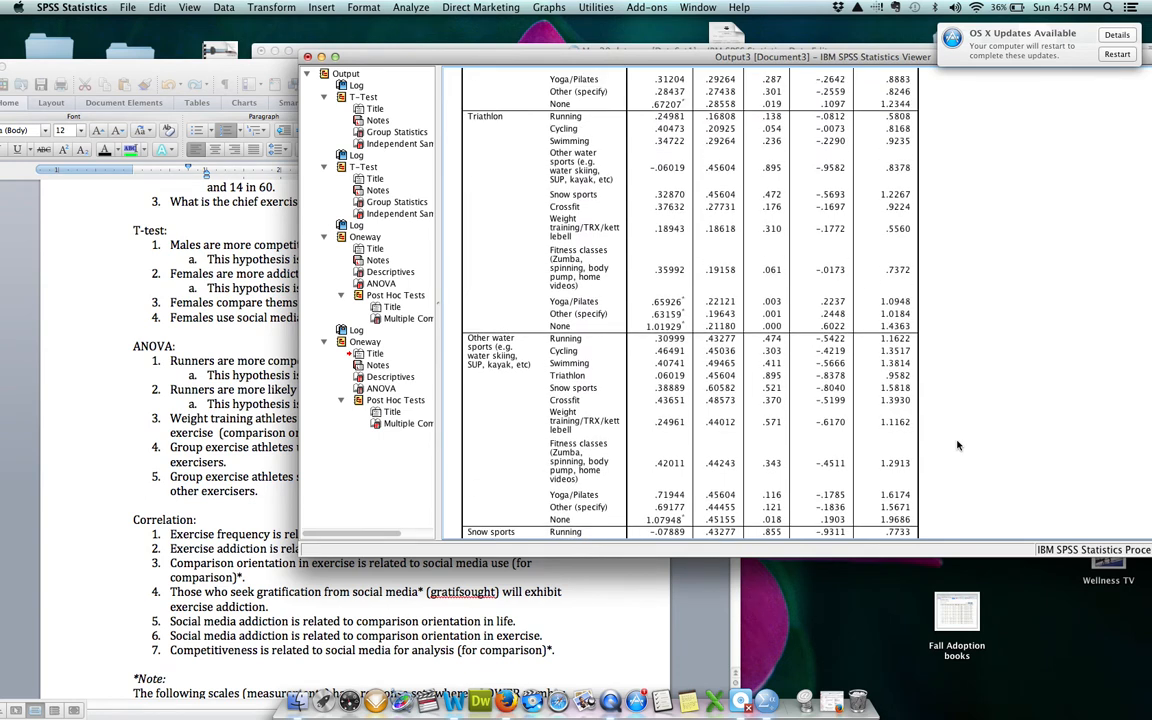
pyautogui.scroll(-2, 957, 445)
pyautogui.scroll(15, 957, 445)
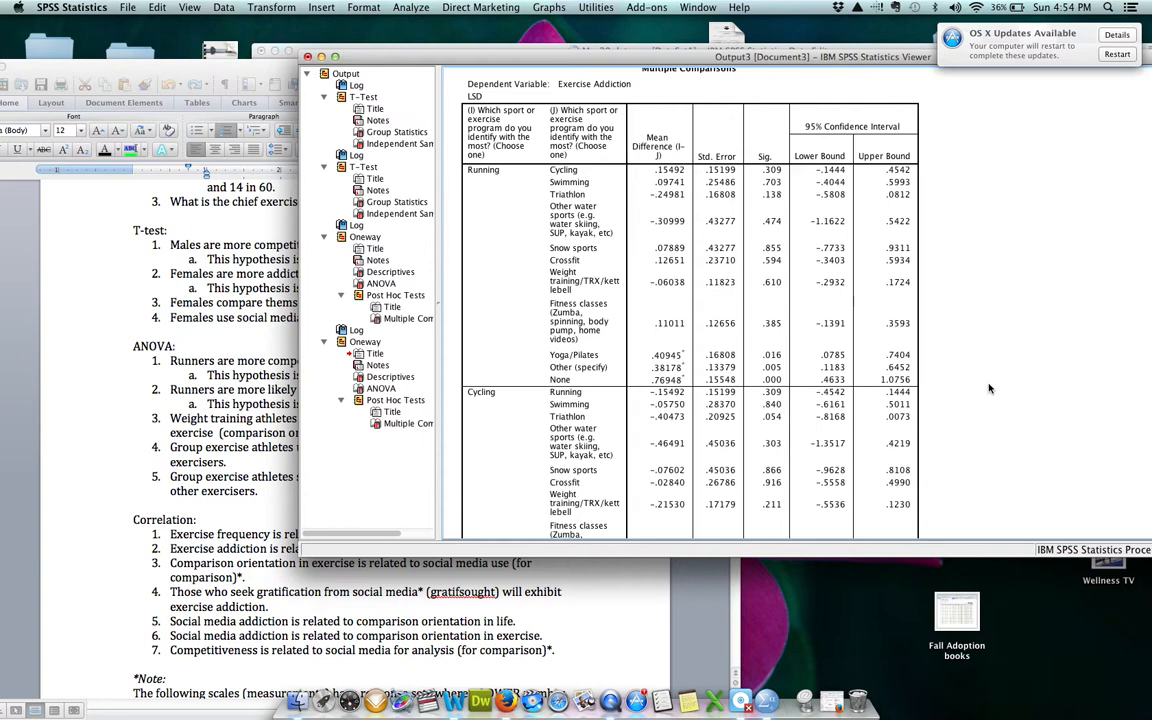
# Review the significant differences across the remaining sport groups in the Multiple Comparisons table, through to the None group.
pyautogui.scroll(-3, 989, 389)
pyautogui.scroll(-8, 989, 389)
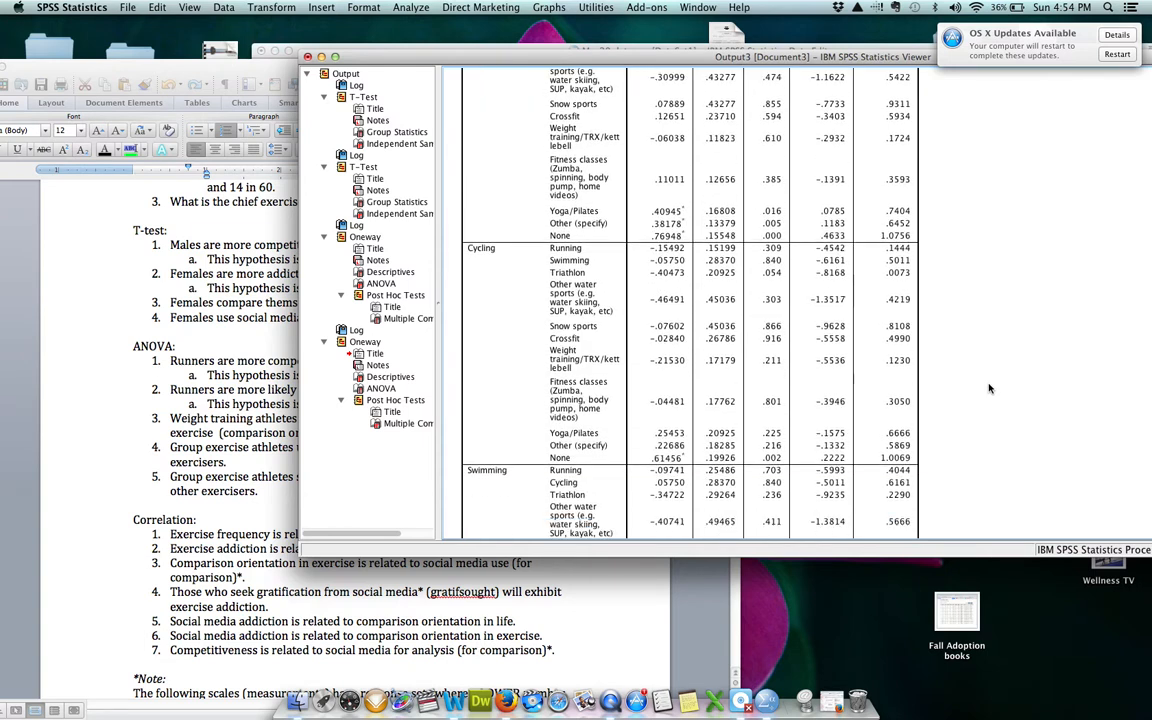
pyautogui.scroll(-5, 989, 389)
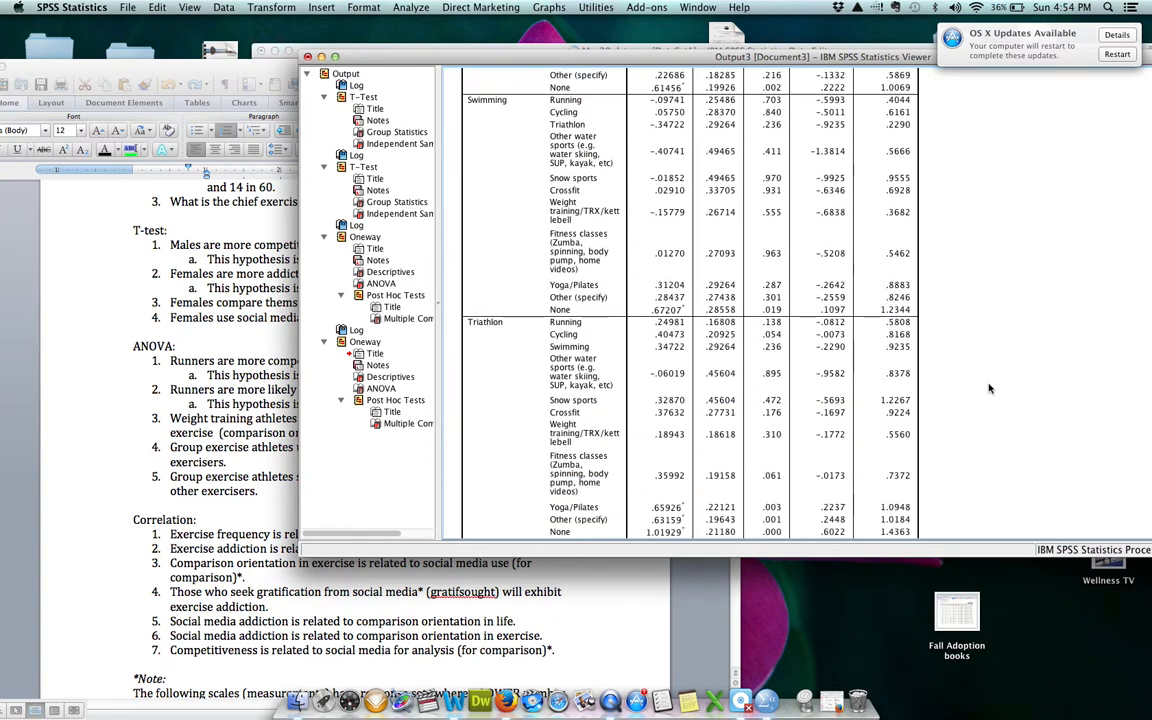
pyautogui.scroll(-12, 989, 389)
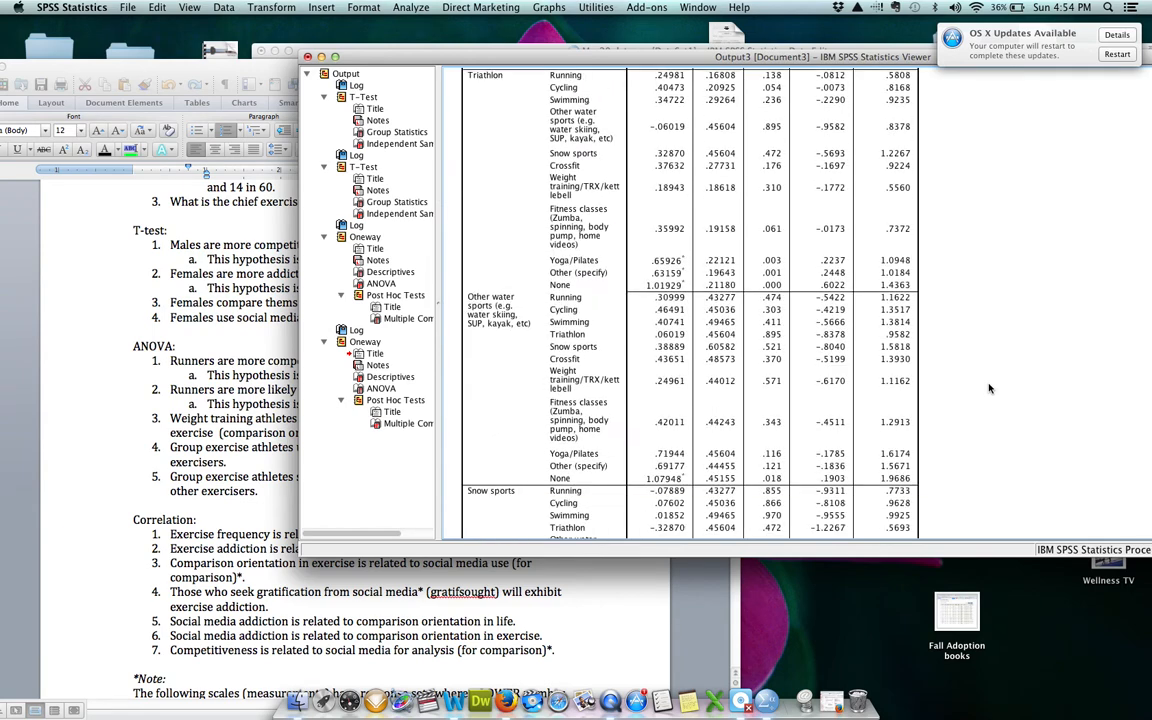
pyautogui.scroll(-12, 989, 389)
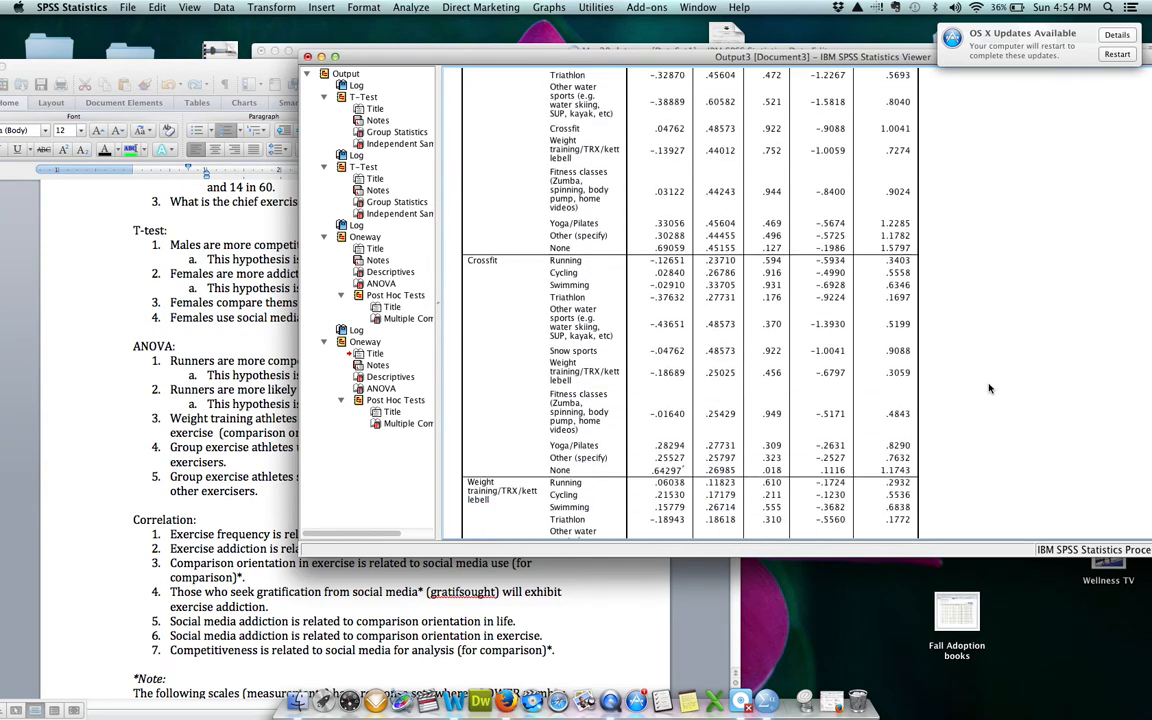
pyautogui.scroll(-8, 989, 389)
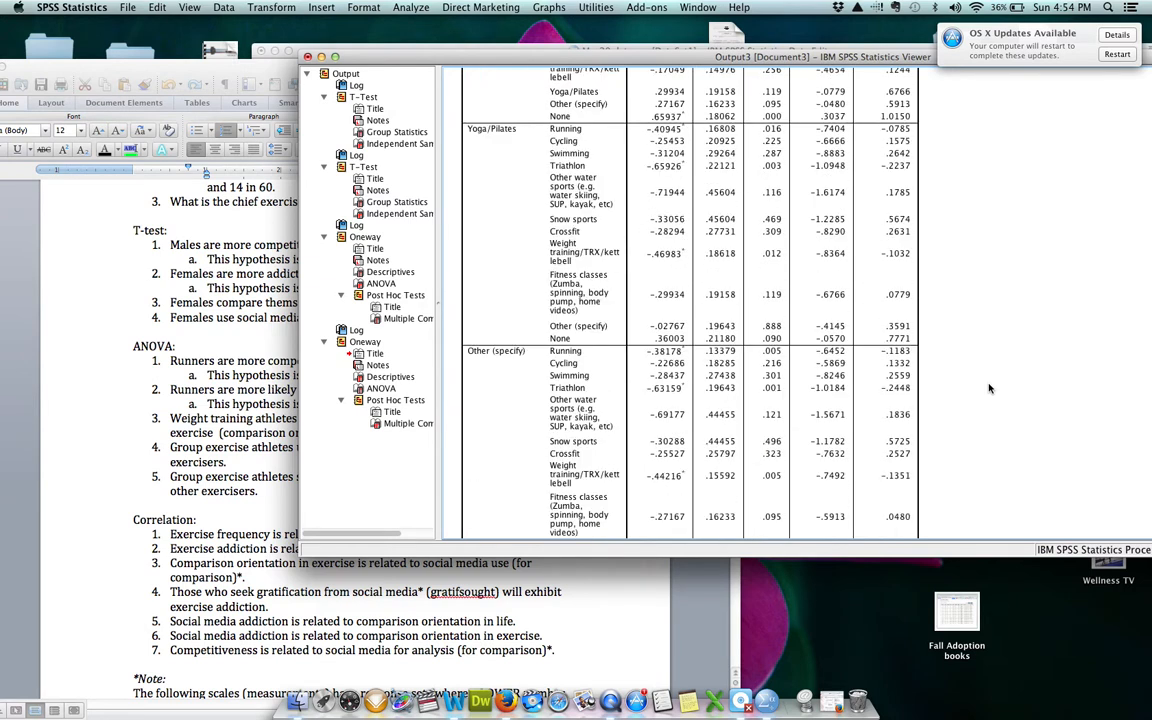
pyautogui.scroll(-4, 989, 389)
pyautogui.scroll(-2, 989, 389)
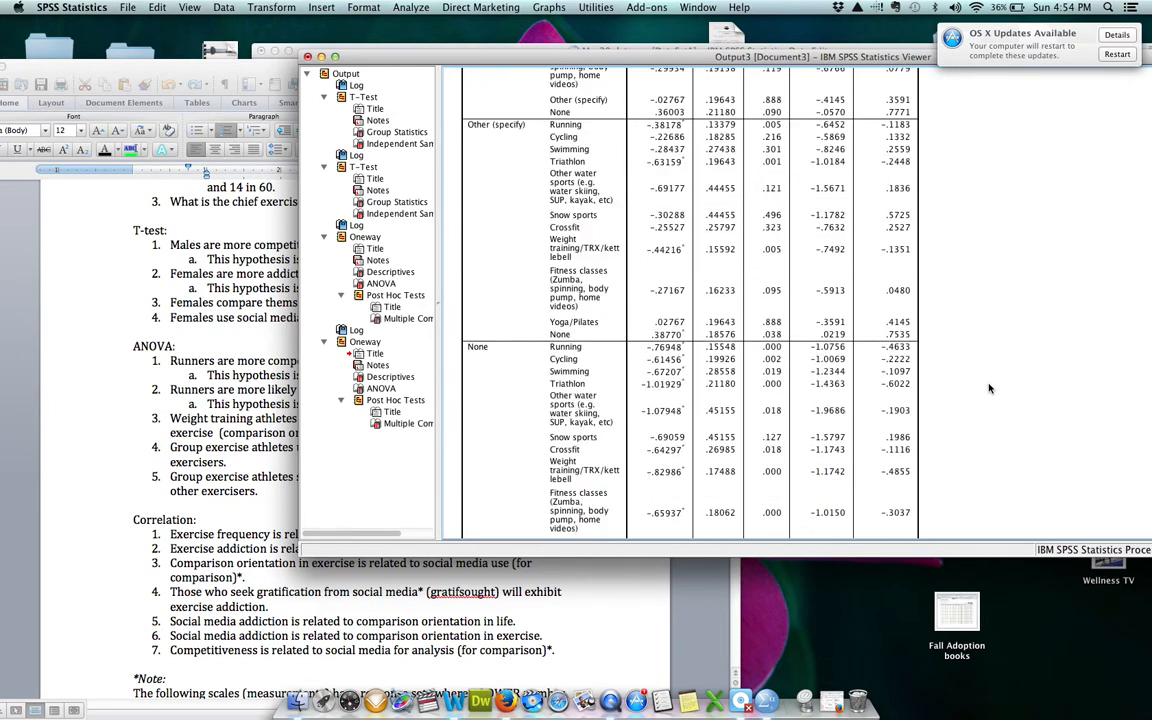
pyautogui.scroll(-1, 989, 389)
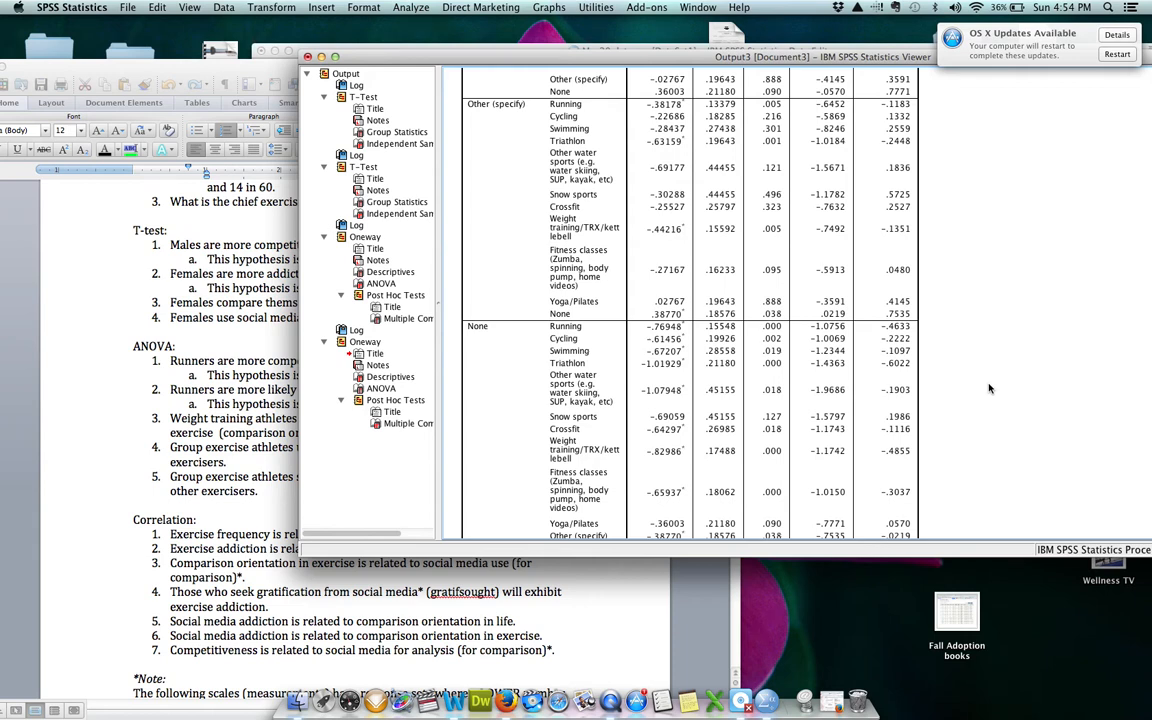
pyautogui.scroll(-2, 989, 389)
pyautogui.scroll(2, 989, 389)
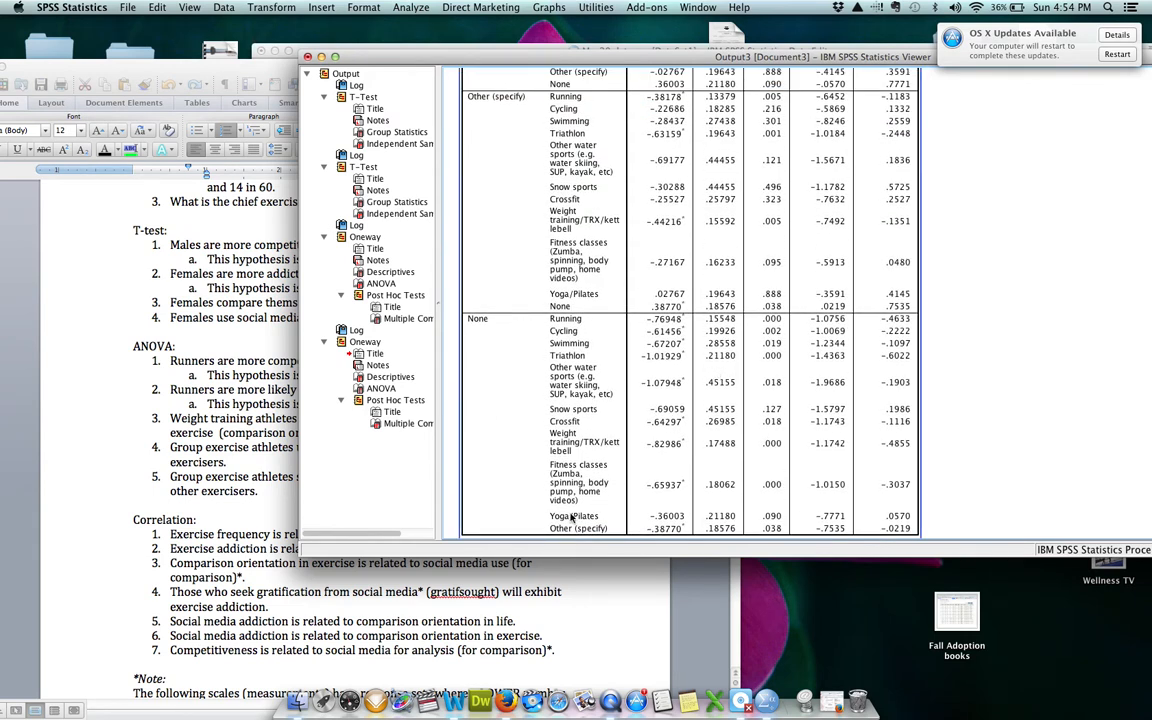
pyautogui.scroll(10, 1035, 390)
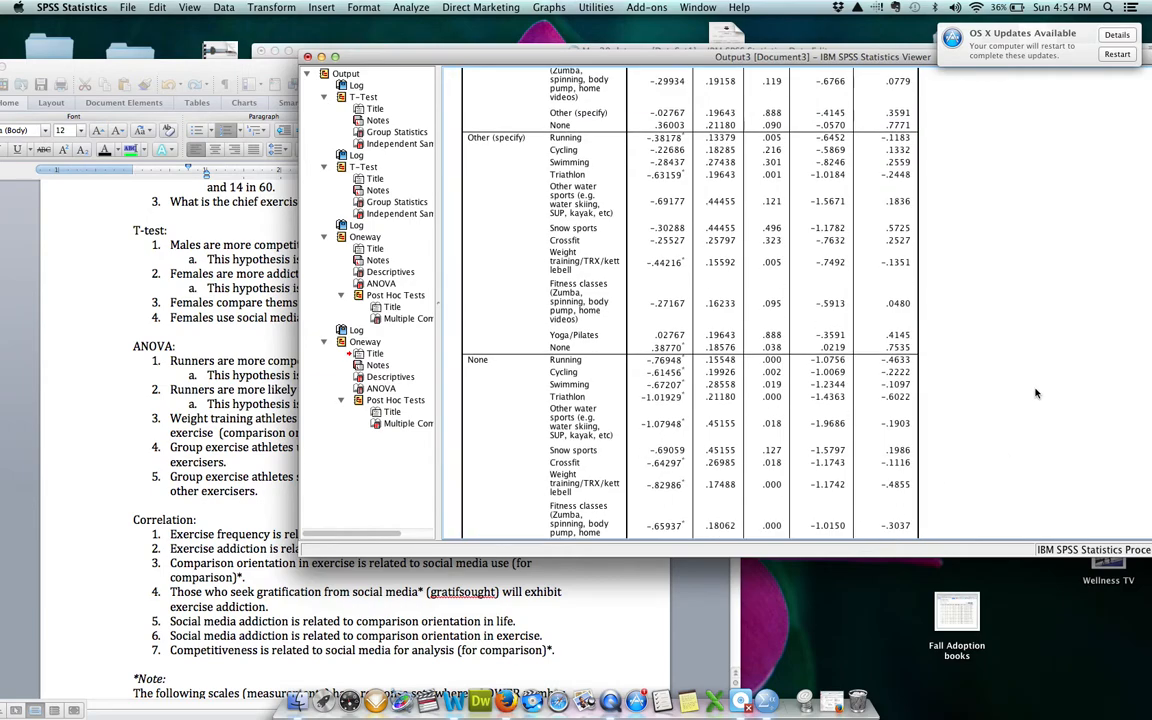
# Review the Exercise Addiction Descriptives and ANOVA tables in SPSS, comparing the runners' mean with the other groups for the hypothesis.
pyautogui.scroll(-15, 1035, 393)
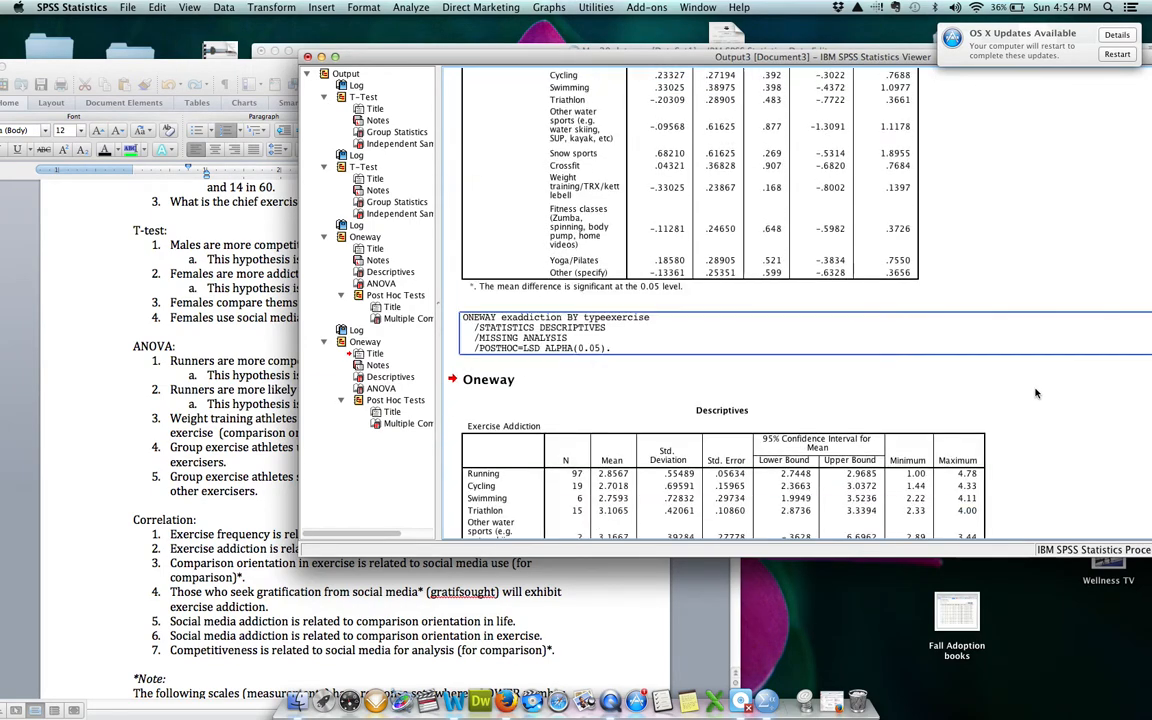
pyautogui.scroll(1, 1035, 393)
pyautogui.scroll(-8, 1035, 393)
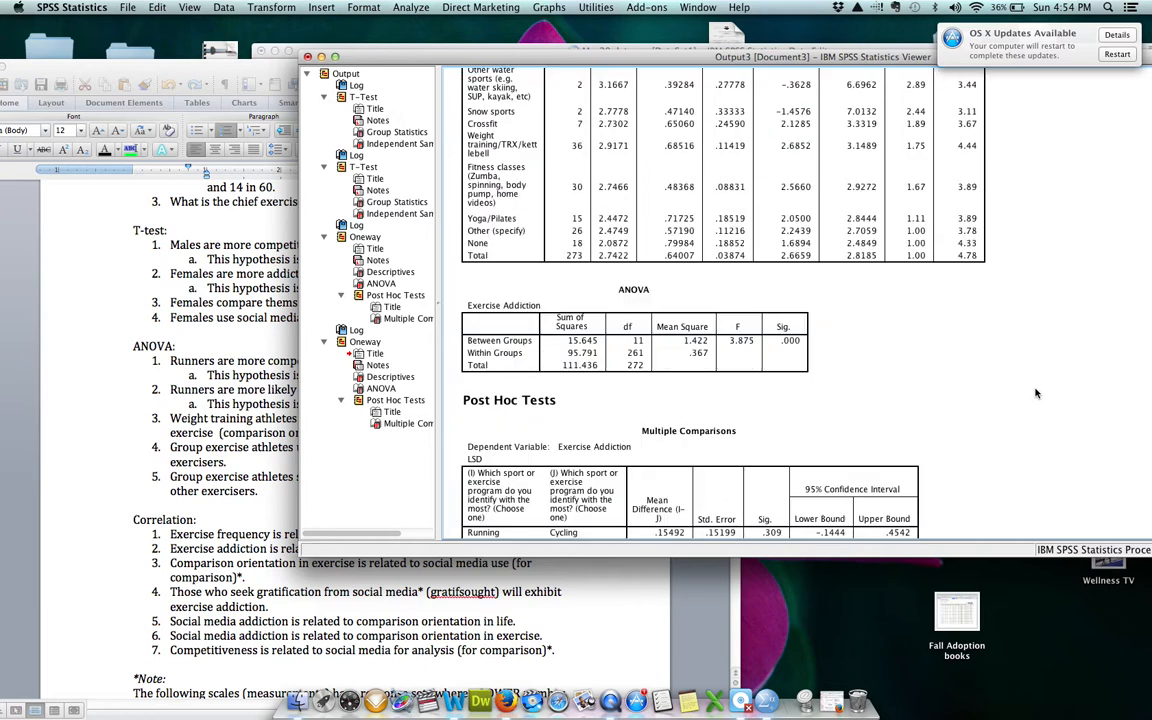
pyautogui.scroll(4, 1035, 393)
pyautogui.click(730, 328)
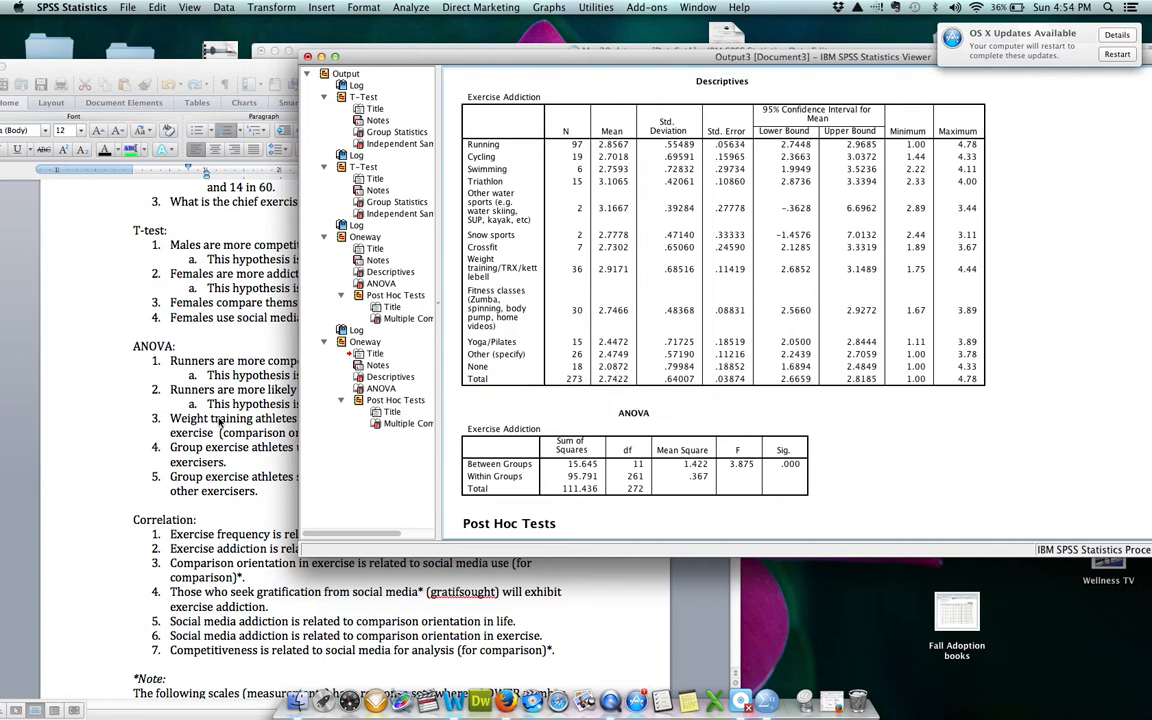
pyautogui.click(199, 379)
pyautogui.click(806, 383)
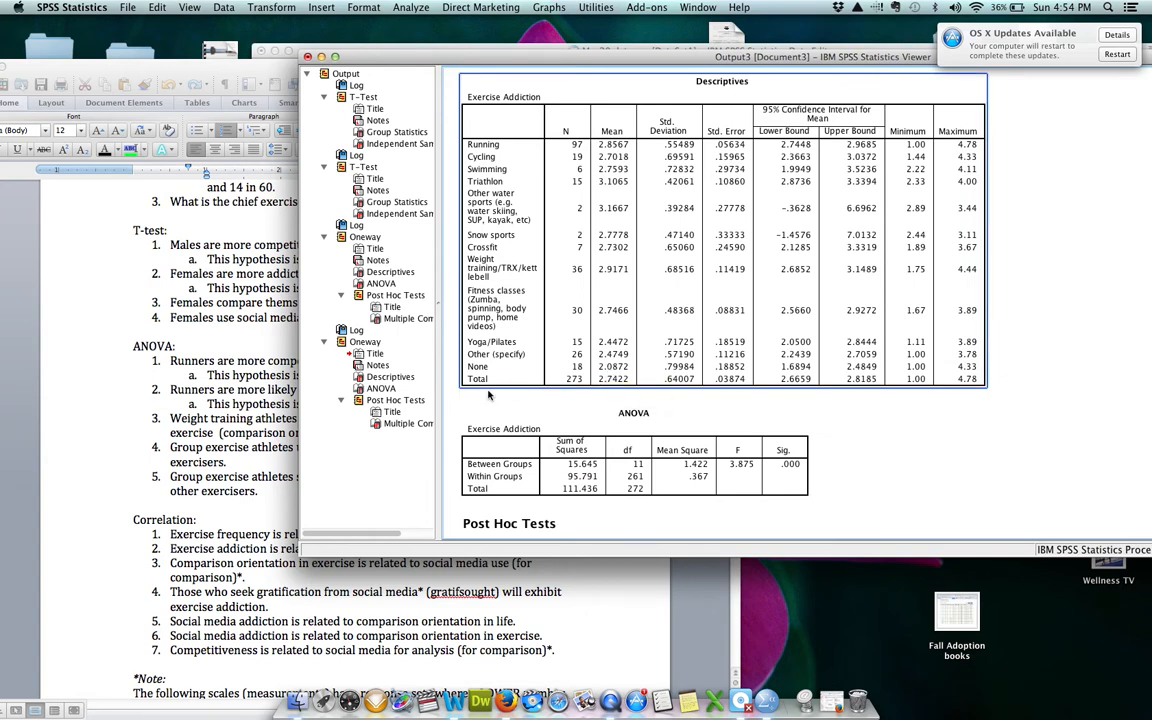
# In Word, reword the opening of the exercise addiction sub-item under ANOVA hypothesis 2 to "This statistic is significant".
pyautogui.click(194, 412)
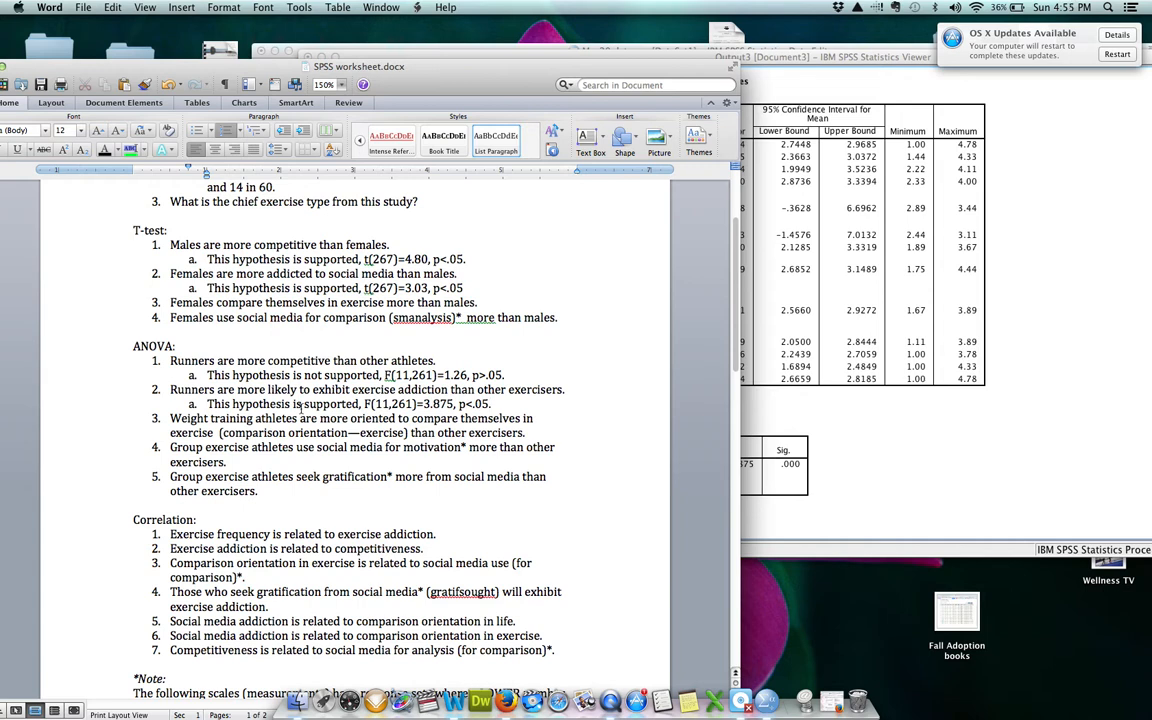
pyautogui.click(301, 404)
pyautogui.write('not')
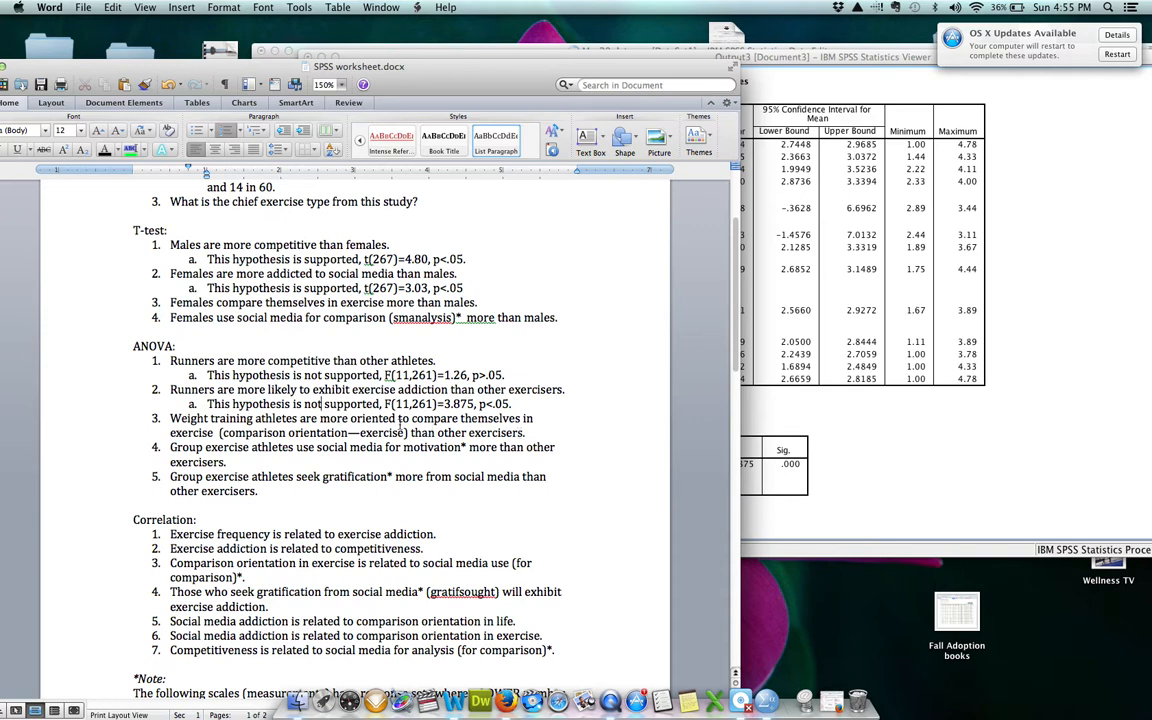
pyautogui.press('BackSpace')
pyautogui.press('BackSpace')
pyautogui.press('BackSpace')
pyautogui.press('BackSpace')
pyautogui.press('BackSpace')
pyautogui.press('BackSpace')
pyautogui.press('BackSpace')
pyautogui.press('BackSpace')
pyautogui.press('BackSpace')
pyautogui.press('BackSpace')
pyautogui.press('BackSpace')
pyautogui.press('BackSpace')
pyautogui.press('BackSpace')
pyautogui.press('BackSpace')
pyautogui.press('BackSpace')
pyautogui.press('BackSpace')
pyautogui.press('BackSpace')
pyautogui.press('BackSpace')
pyautogui.press('BackSpace')
pyautogui.press('BackSpace')
pyautogui.press('BackSpace')
pyautogui.press('BackSpace')
pyautogui.press('BackSpace')
pyautogui.press('BackSpace')
pyautogui.press('BackSpace')
pyautogui.press('BackSpace')
pyautogui.press('BackSpace')
pyautogui.write('statistic is significant')
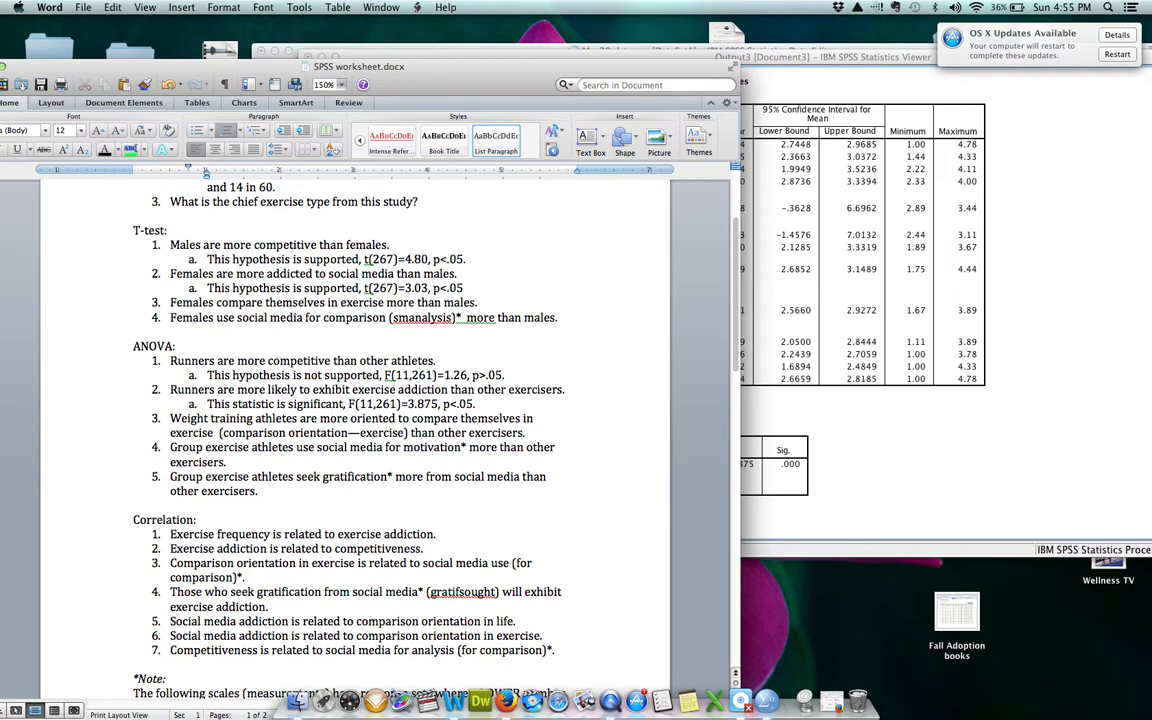
# Append "However, the hypothesis is not supported because runners are not more likely than other exercisers." after the exercise addiction statistics.
pyautogui.click(494, 404)
pyautogui.write('However, the hypothesis is')
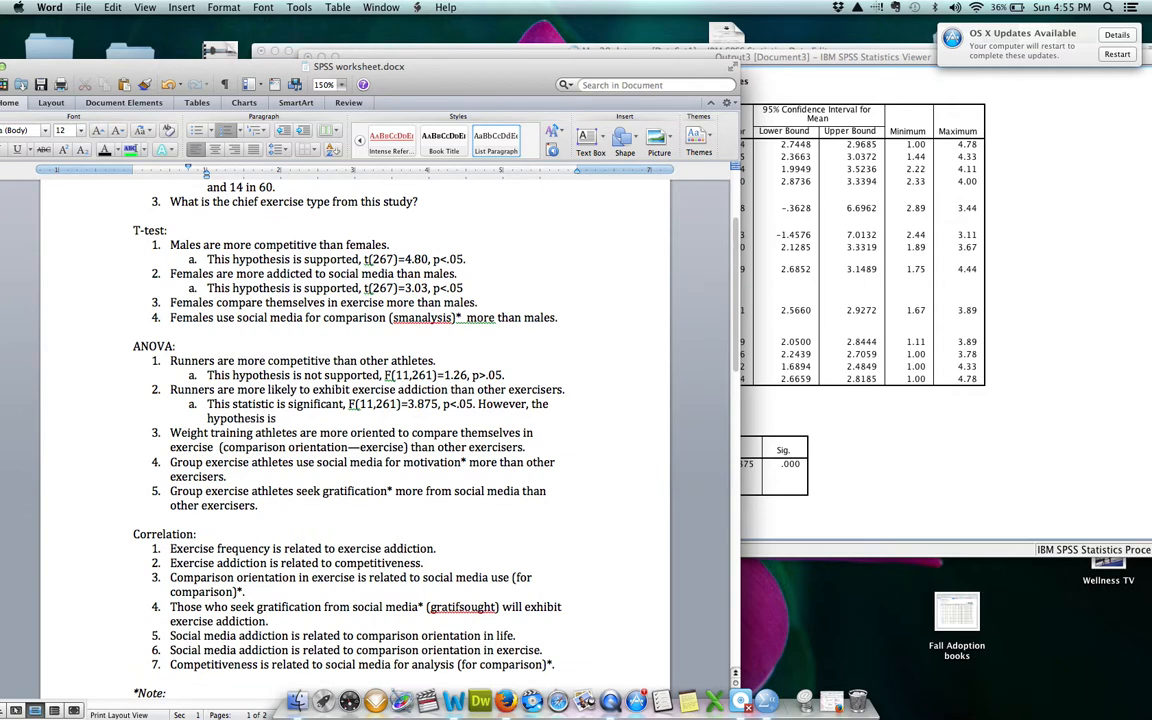
pyautogui.write(' not supported because runners')
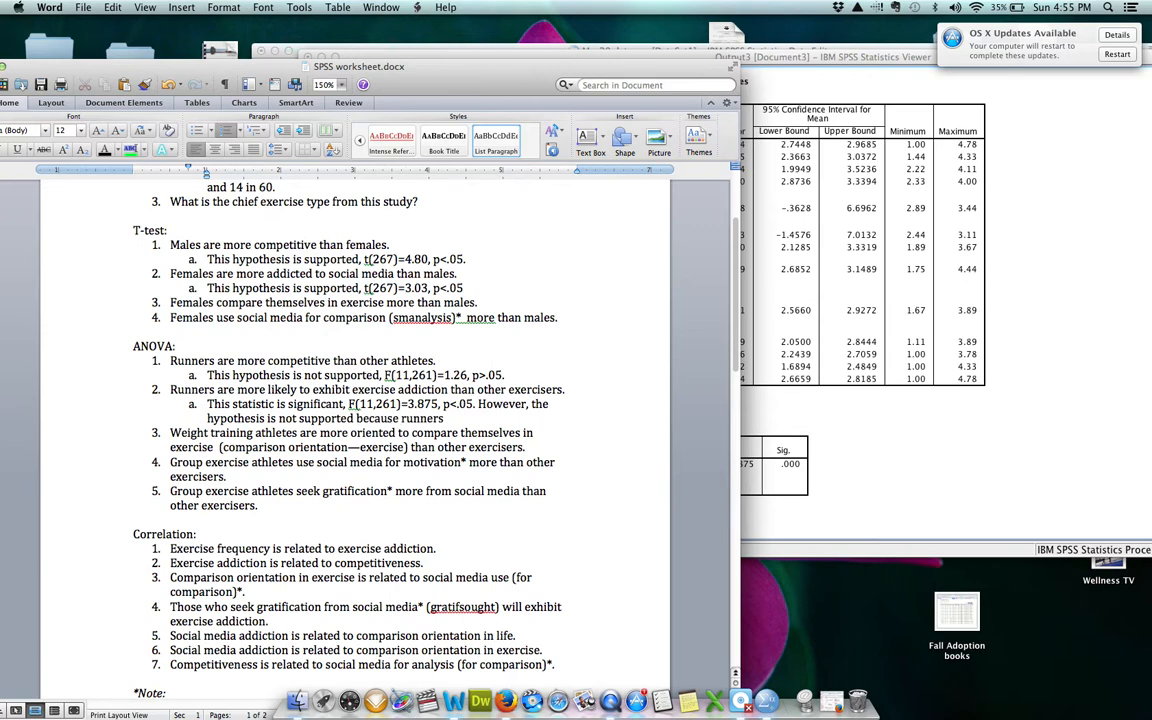
pyautogui.write(' are not more likely than other exercisers.')
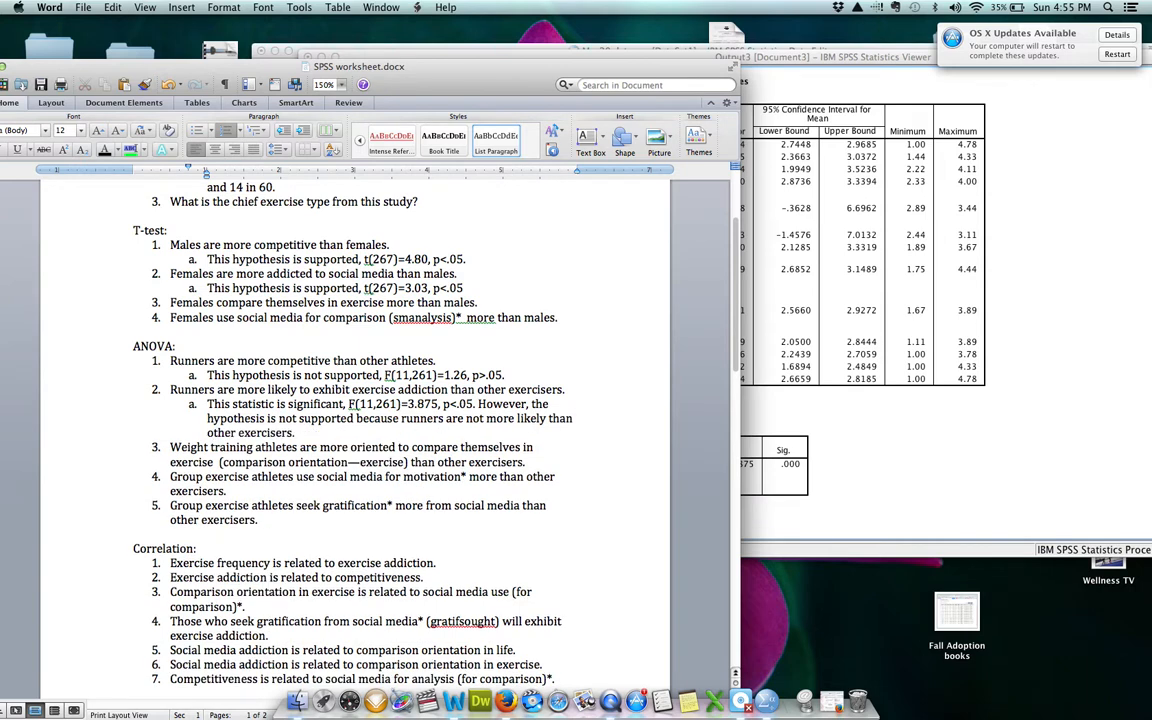
# Check the written exercise addiction conclusion in Word against the group means in the SPSS Descriptives table.
pyautogui.click(910, 421)
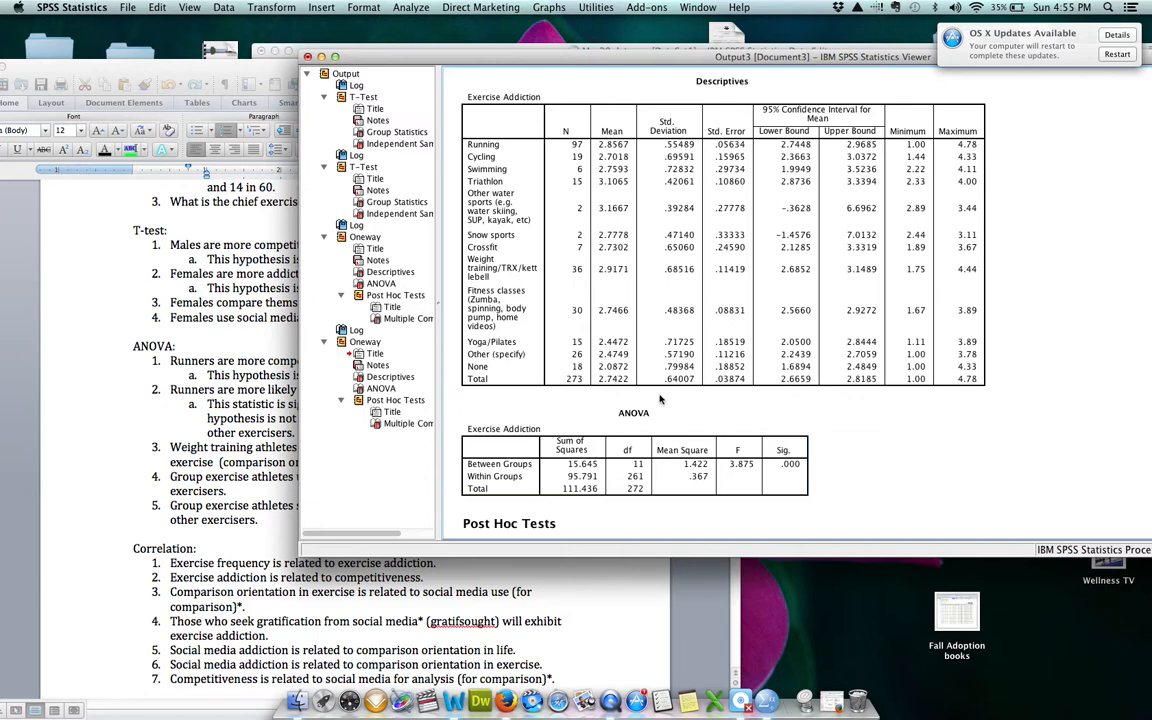
pyautogui.click(610, 345)
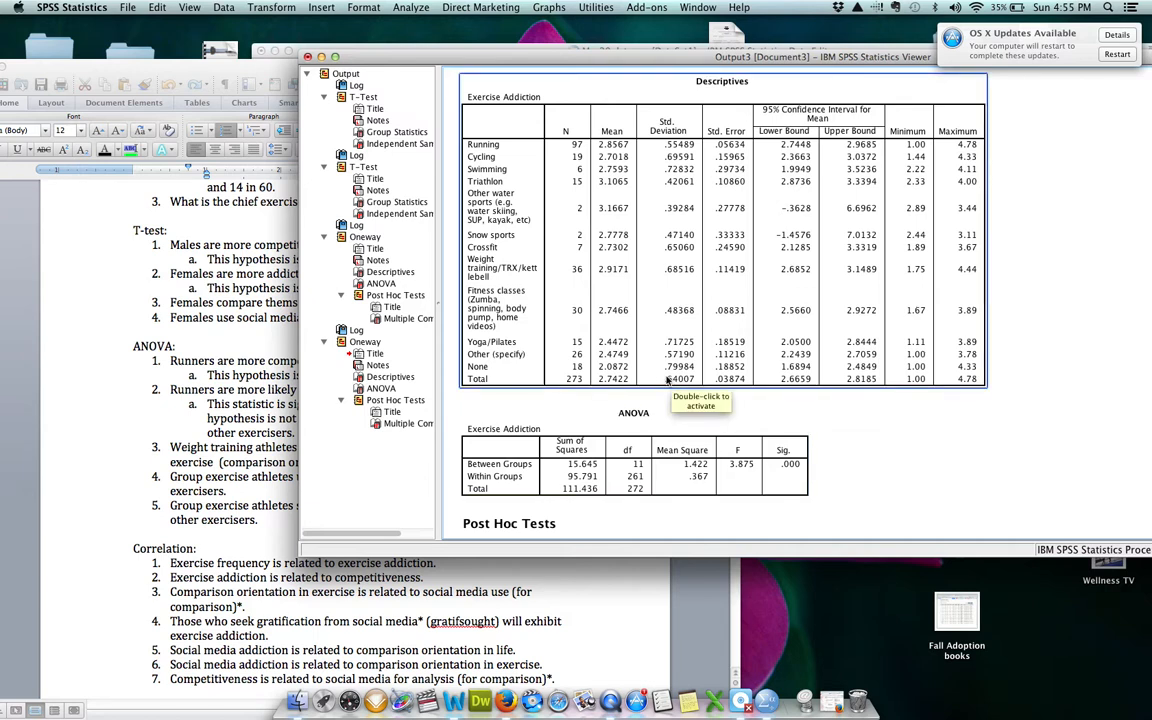
pyautogui.click(680, 372)
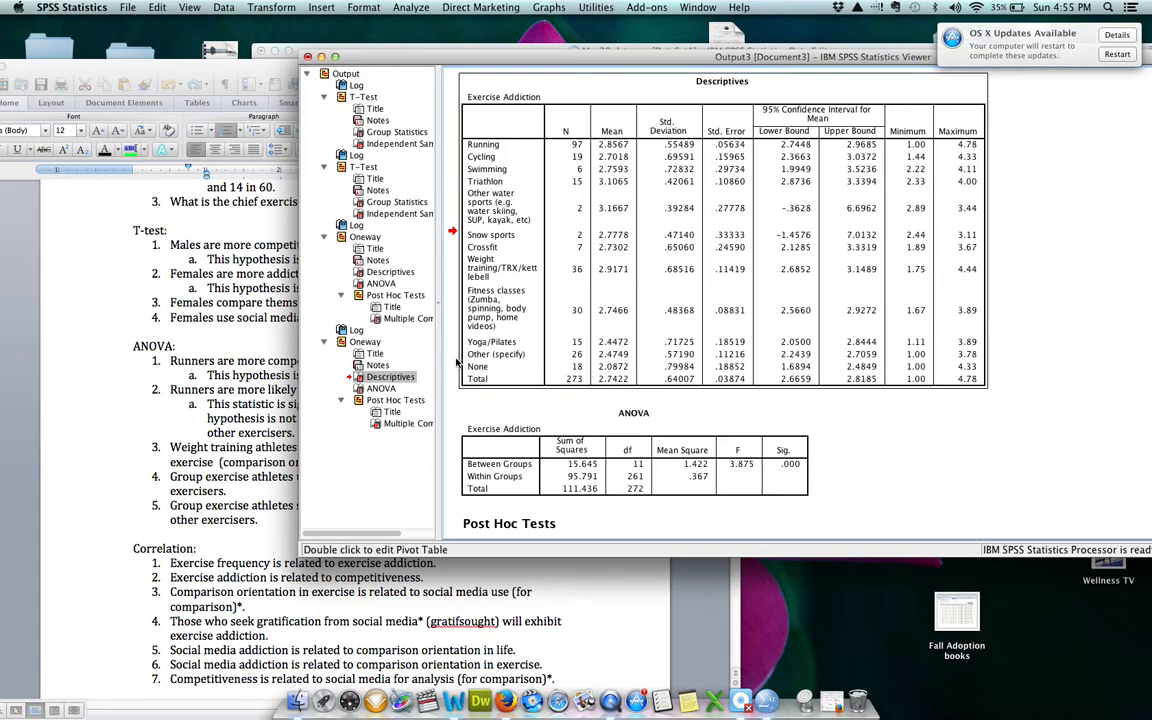
pyautogui.click(240, 410)
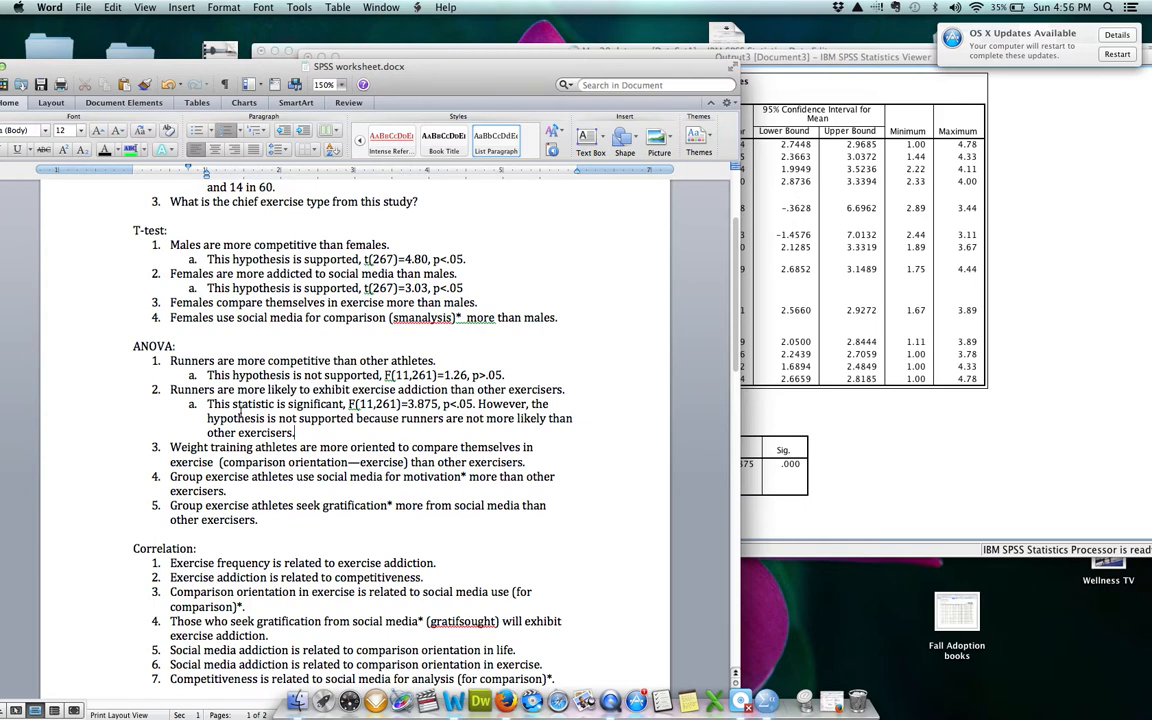
pyautogui.click(924, 458)
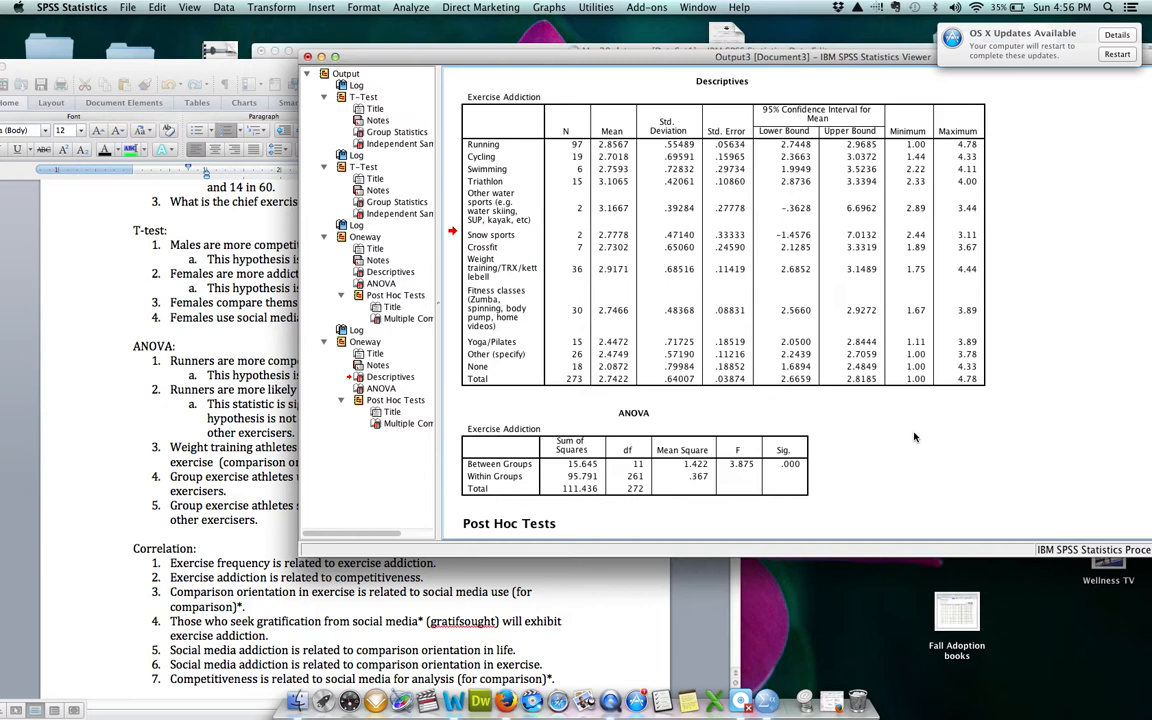
pyautogui.scroll(-3, 914, 437)
pyautogui.scroll(4, 914, 437)
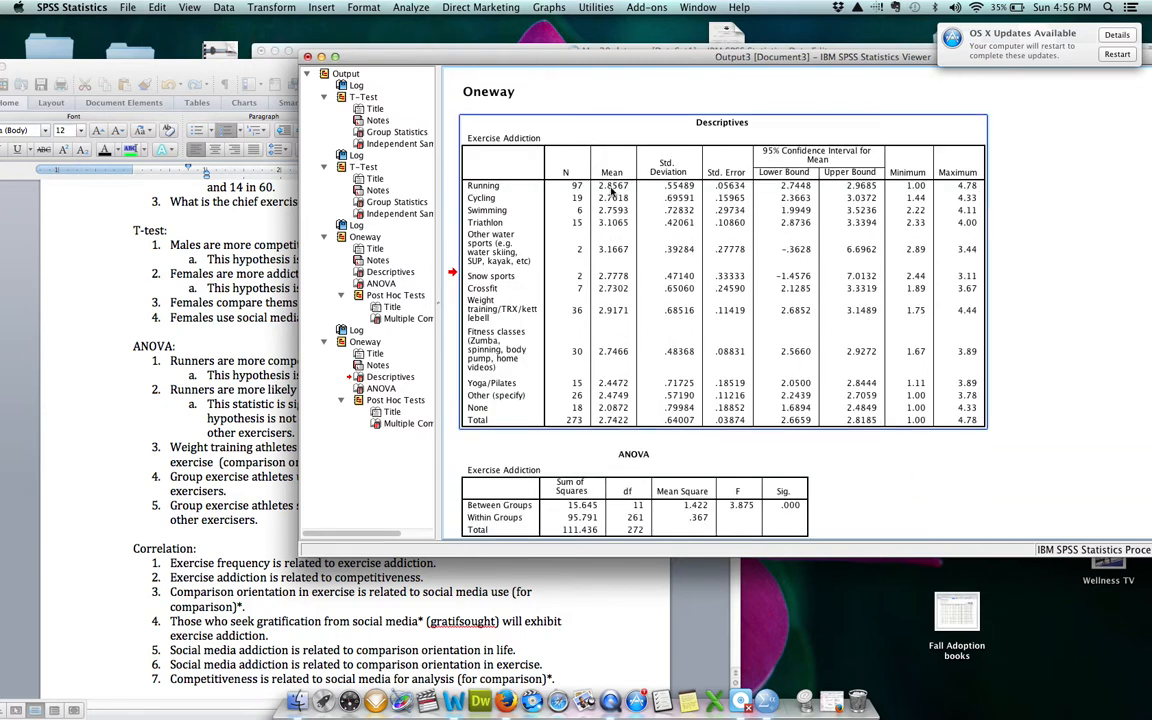